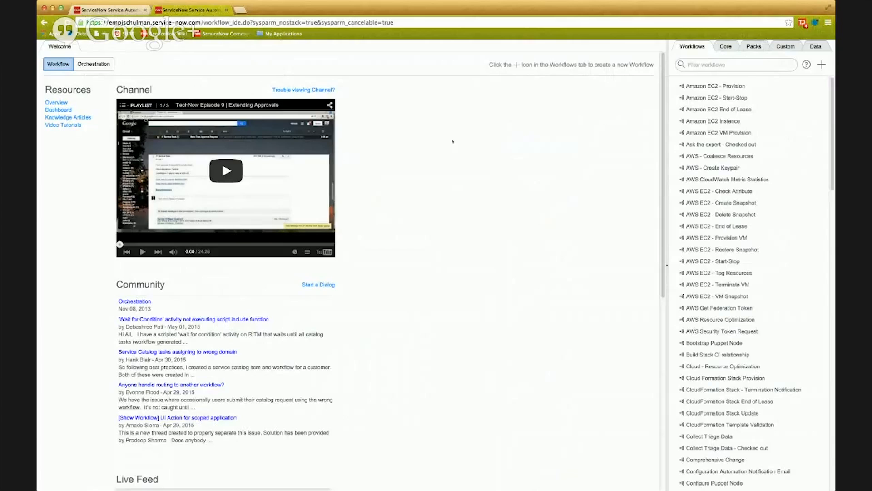
Compare the Workflow and Orchestration resources on the welcome page, including the channel videos, community posts and live feed.
{"action": "left_click", "coordinate": [93, 65]}
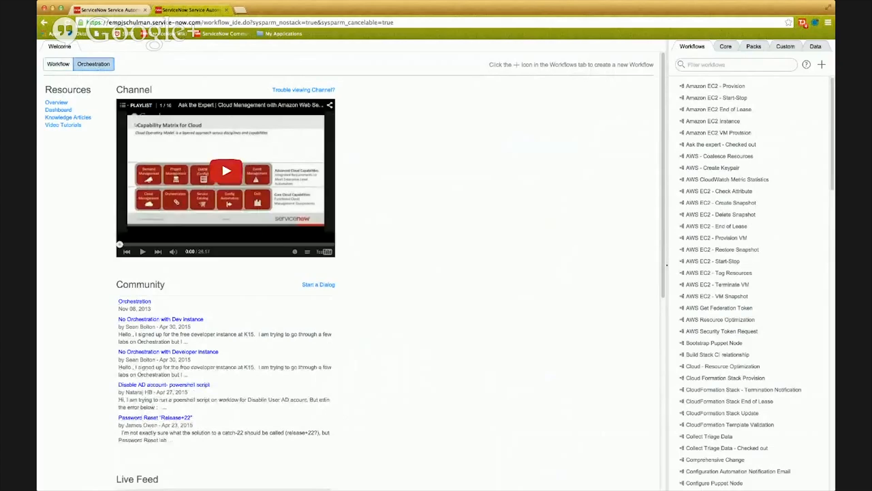
{"action": "left_click", "coordinate": [58, 64]}
{"action": "left_click", "coordinate": [92, 64]}
{"action": "scroll", "coordinate": [177, 314], "scroll_direction": "down", "scroll_amount": 1}
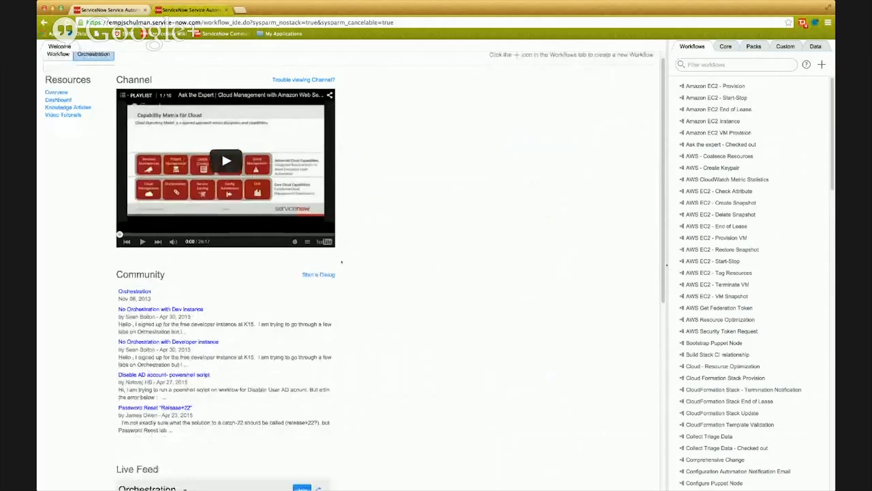
{"action": "scroll", "coordinate": [177, 313], "scroll_direction": "down", "scroll_amount": 5}
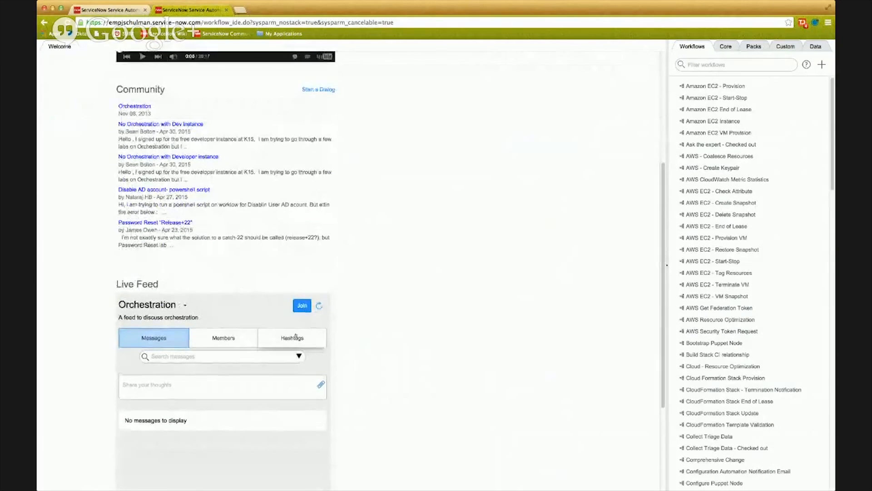
{"action": "scroll", "coordinate": [296, 334], "scroll_direction": "up", "scroll_amount": 4}
{"action": "scroll", "coordinate": [297, 333], "scroll_direction": "up", "scroll_amount": 6}
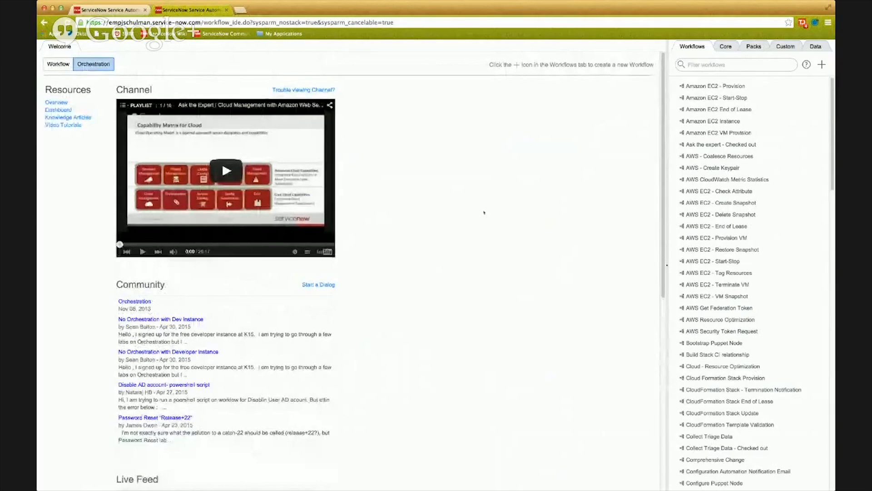
{"action": "left_click", "coordinate": [59, 66]}
{"action": "scroll", "coordinate": [162, 202], "scroll_direction": "down", "scroll_amount": 2}
{"action": "scroll", "coordinate": [226, 273], "scroll_direction": "down", "scroll_amount": 12}
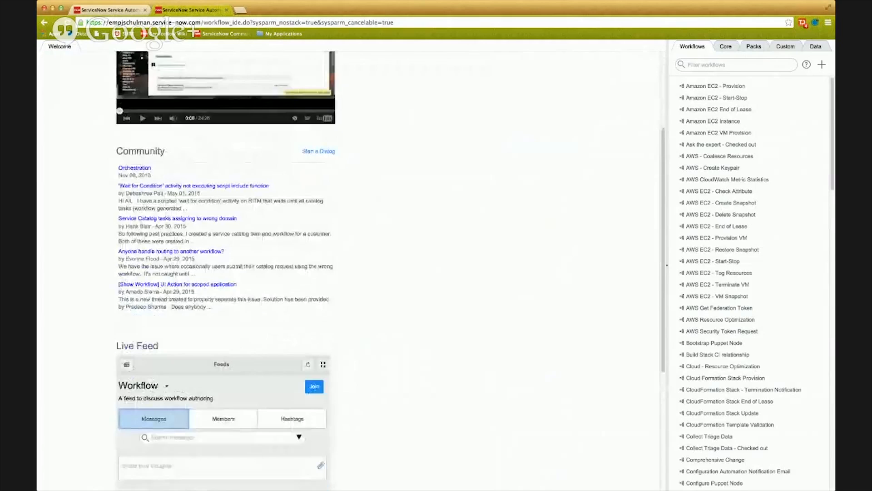
{"action": "scroll", "coordinate": [226, 272], "scroll_direction": "up", "scroll_amount": 14}
{"action": "left_click", "coordinate": [94, 64]}
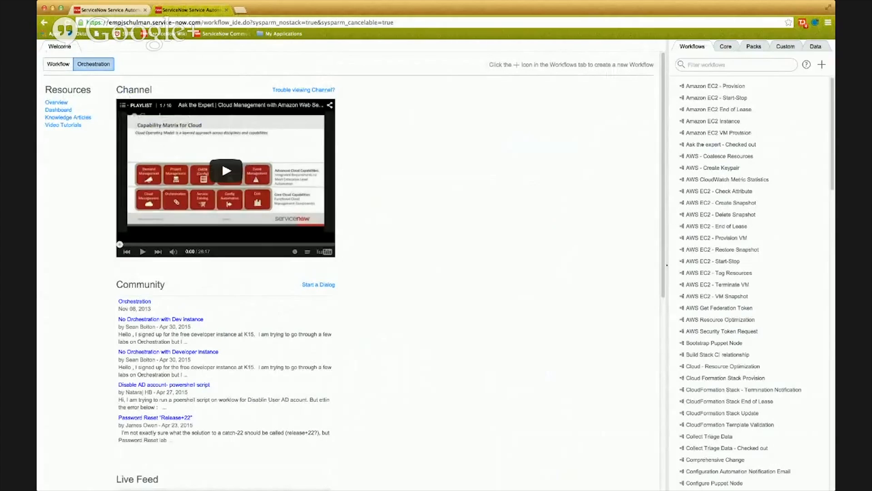
Open the Ask the expert workflow and examine the core activities, filtering them for "If" and viewing the Utilities group.
{"action": "left_click", "coordinate": [721, 144]}
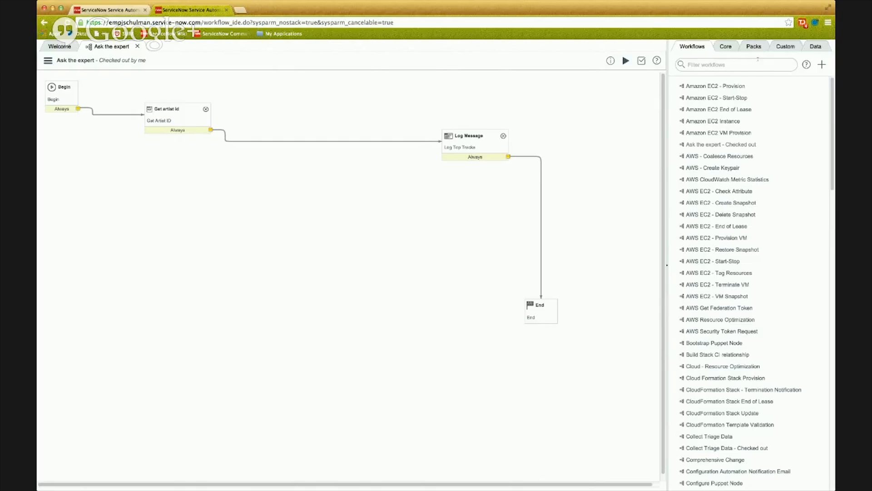
{"action": "left_click", "coordinate": [727, 47]}
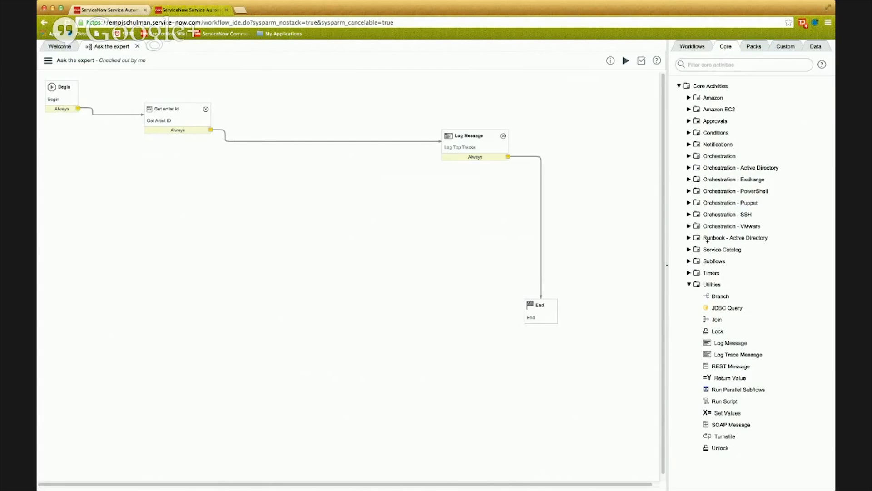
{"action": "left_click", "coordinate": [689, 285]}
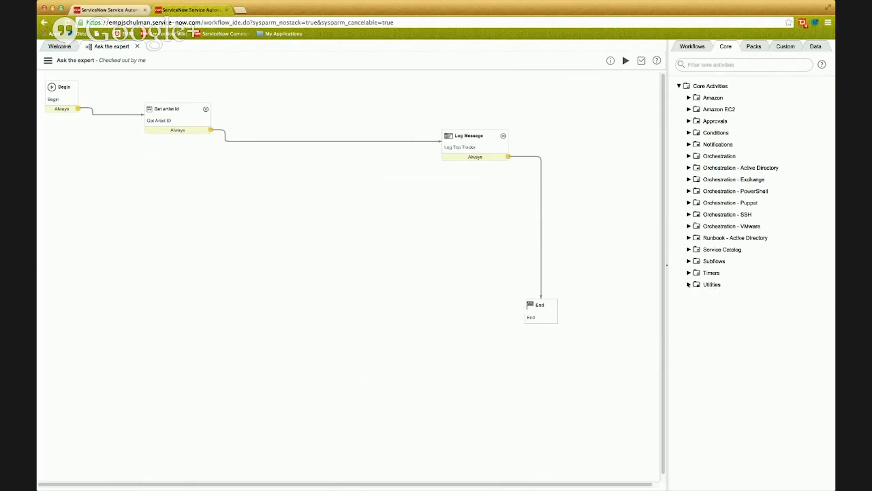
{"action": "left_click", "coordinate": [733, 64]}
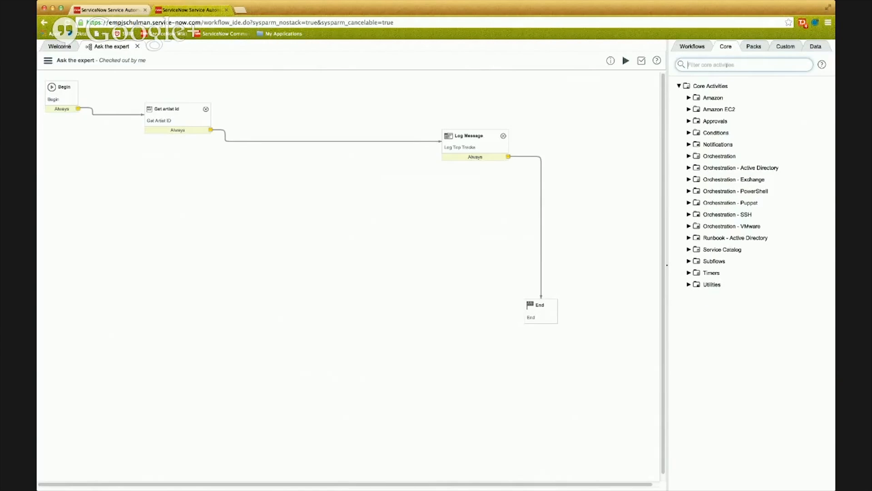
{"action": "type", "text": "If"}
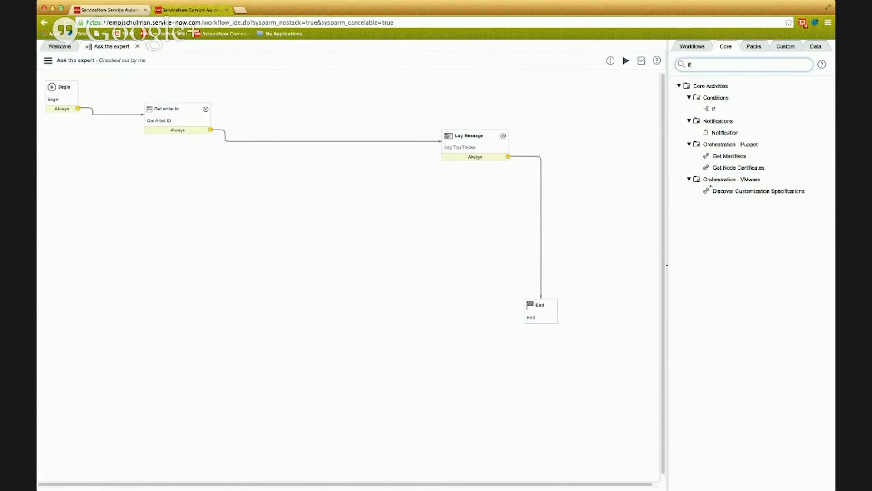
{"action": "key", "text": "BackSpace"}
{"action": "key", "text": "BackSpace"}
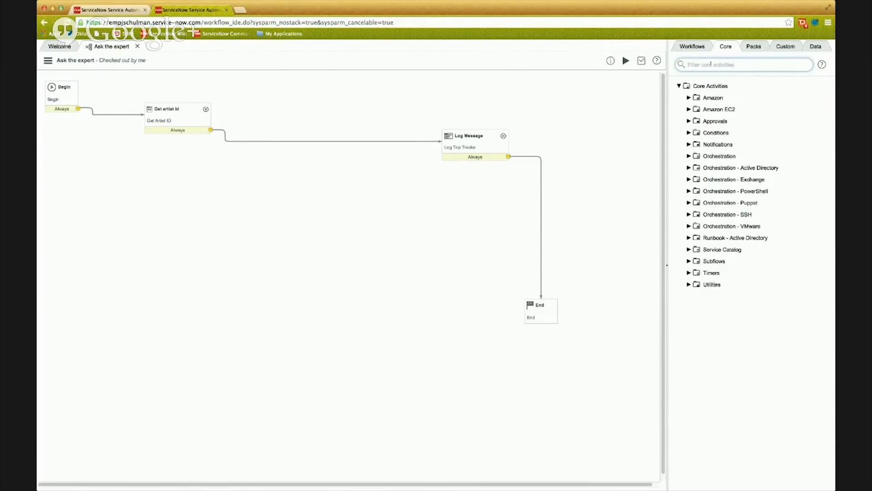
{"action": "left_click", "coordinate": [688, 285]}
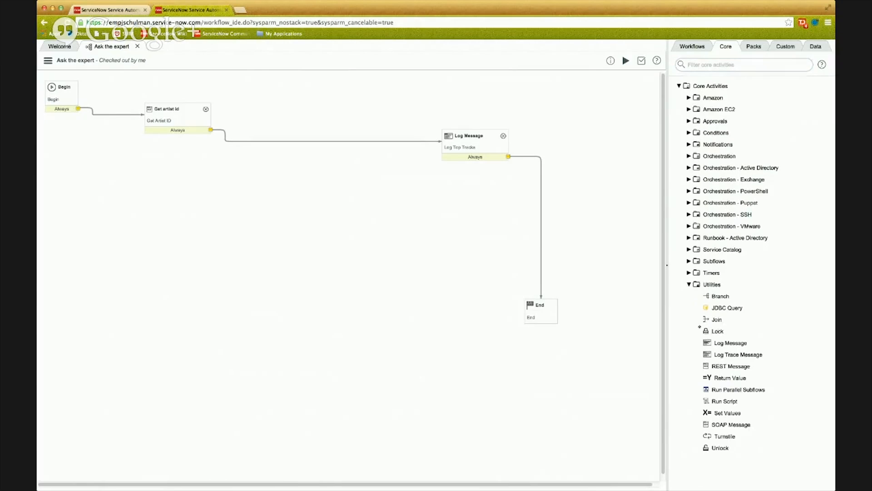
{"action": "left_click", "coordinate": [688, 285]}
Review the activity packs, the custom activities and the workflow's data elements, including workflow inputs and the Get Artist ID outputs.
{"action": "left_click", "coordinate": [758, 45]}
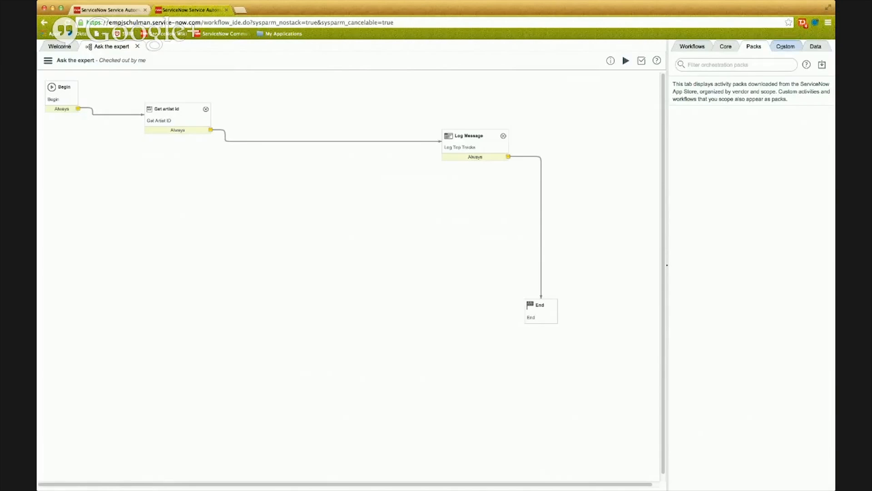
{"action": "left_click", "coordinate": [786, 46]}
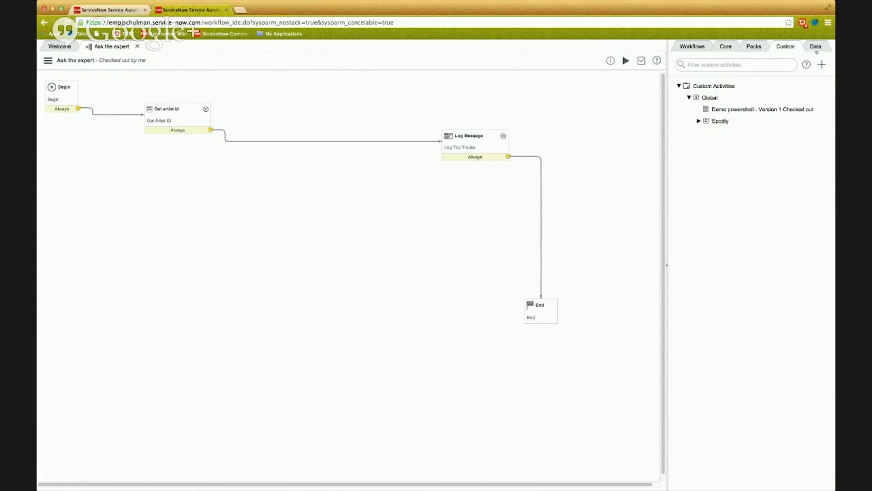
{"action": "left_click", "coordinate": [816, 46]}
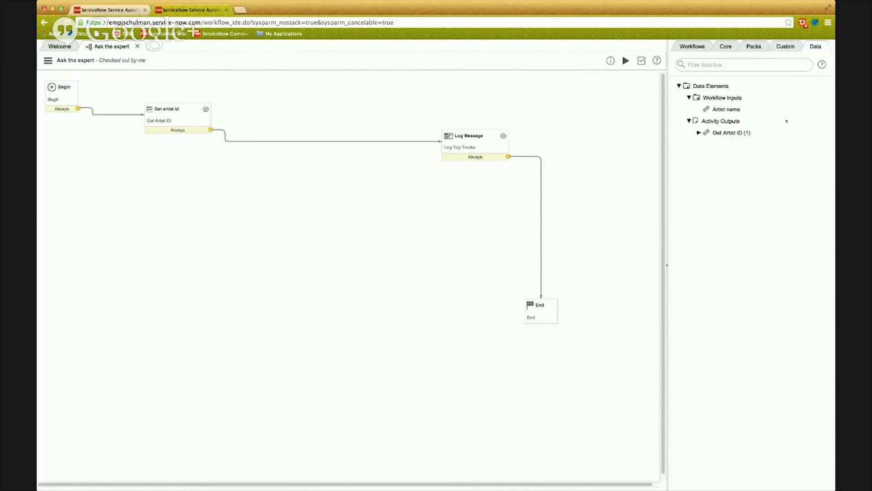
{"action": "left_click", "coordinate": [689, 121]}
{"action": "left_click", "coordinate": [688, 98]}
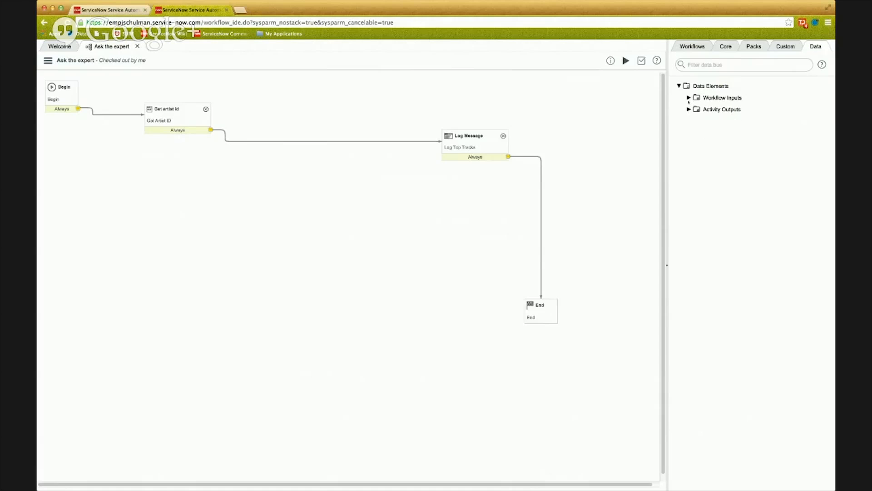
{"action": "left_click", "coordinate": [688, 97]}
{"action": "left_click", "coordinate": [688, 121]}
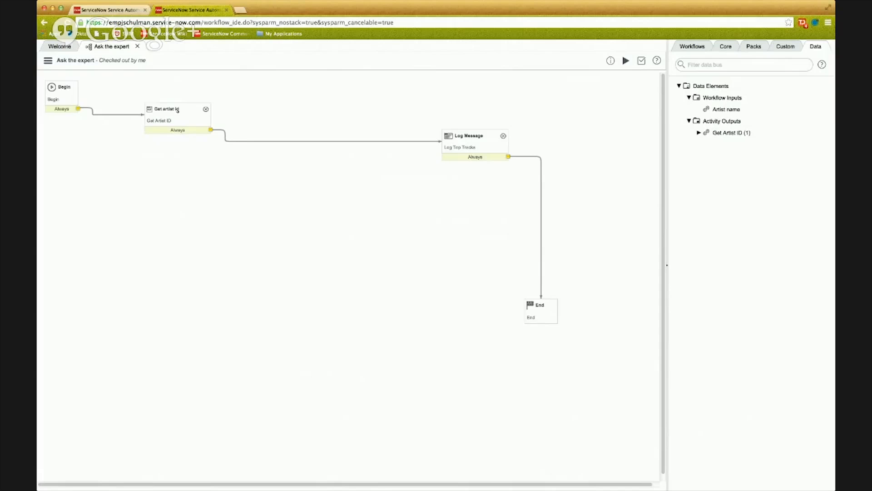
{"action": "left_click", "coordinate": [698, 133]}
Create a custom activity from the Powershell template and name it "Get Top Tracks For Artist".
{"action": "left_click", "coordinate": [788, 50]}
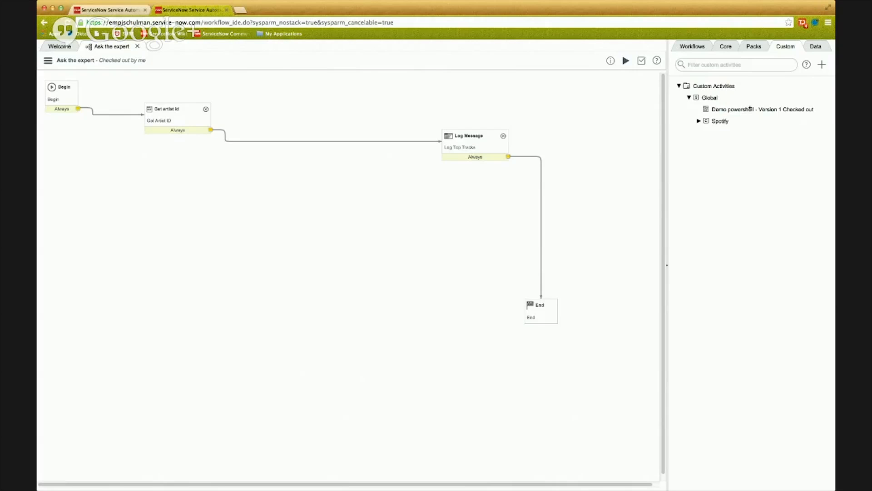
{"action": "left_click", "coordinate": [698, 120]}
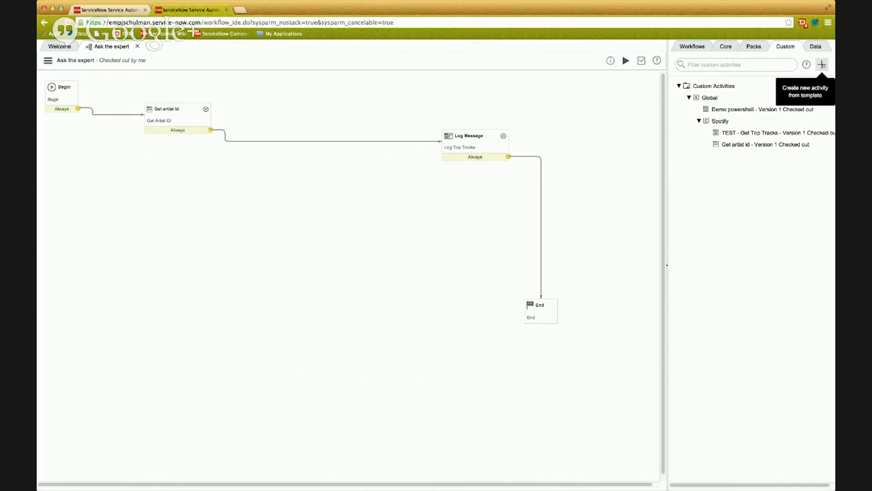
{"action": "left_click", "coordinate": [822, 66]}
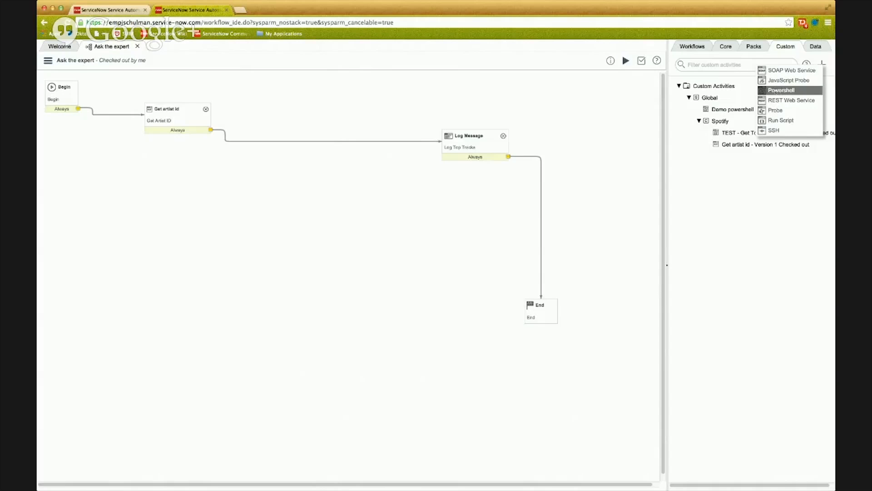
{"action": "left_click", "coordinate": [782, 89]}
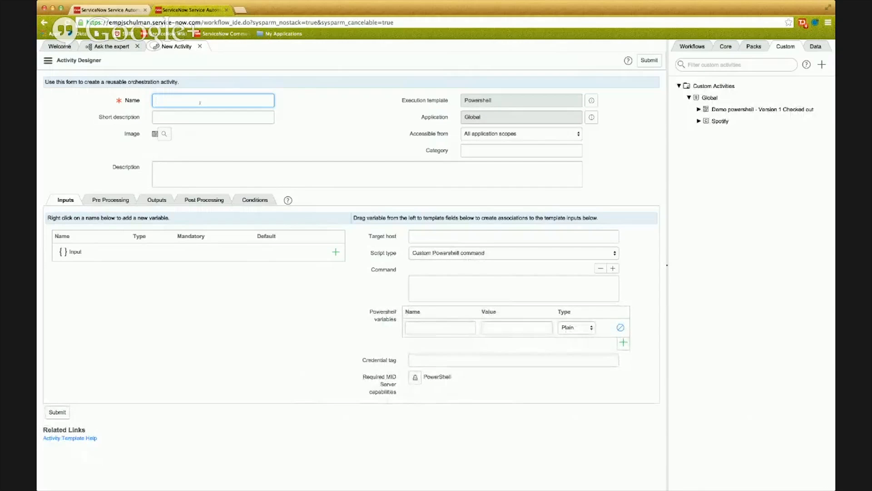
{"action": "type", "text": "Get Top Trac"}
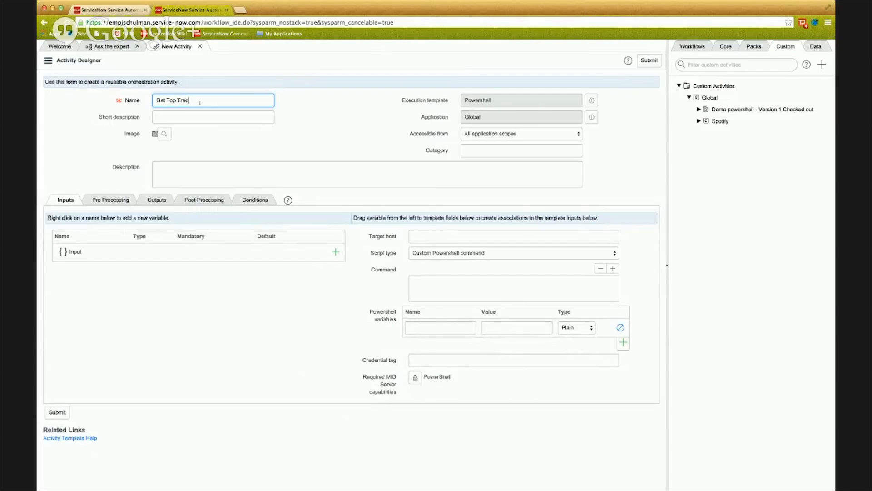
{"action": "type", "text": "ks For Artist"}
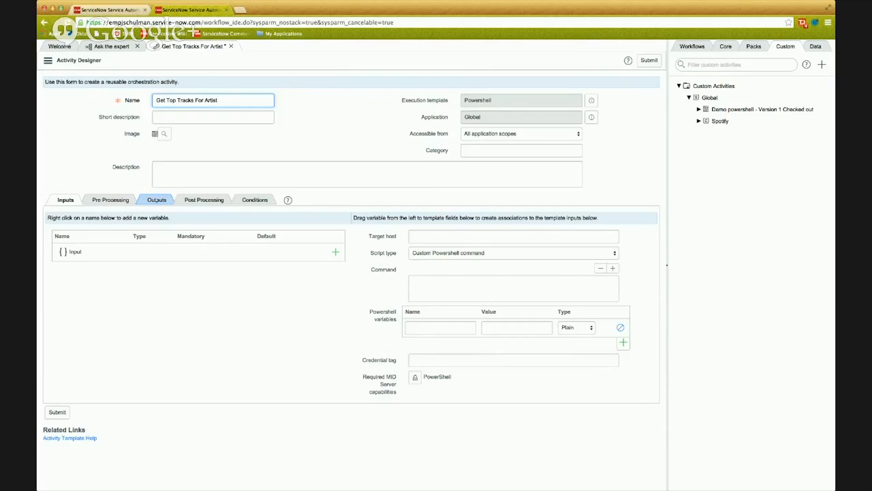
Examine the new activity's output settings and its input fields for target host, script type, command and Powershell variables.
{"action": "left_click", "coordinate": [157, 200]}
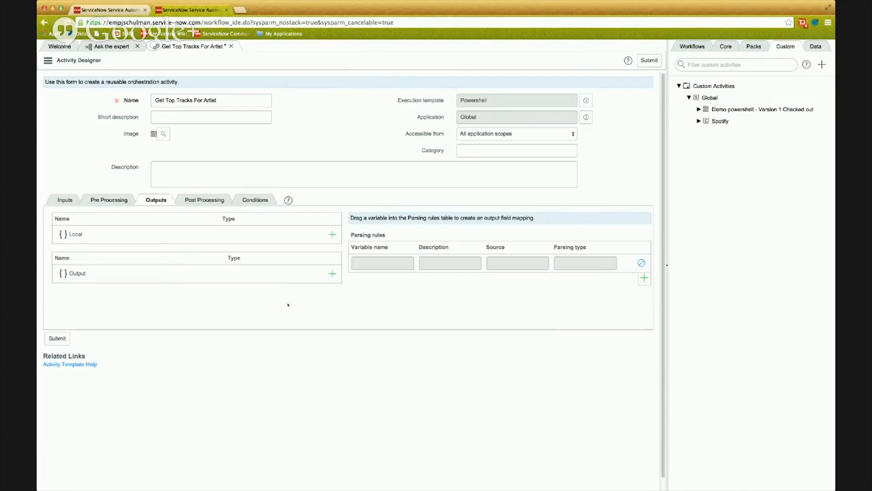
{"action": "left_click", "coordinate": [65, 200]}
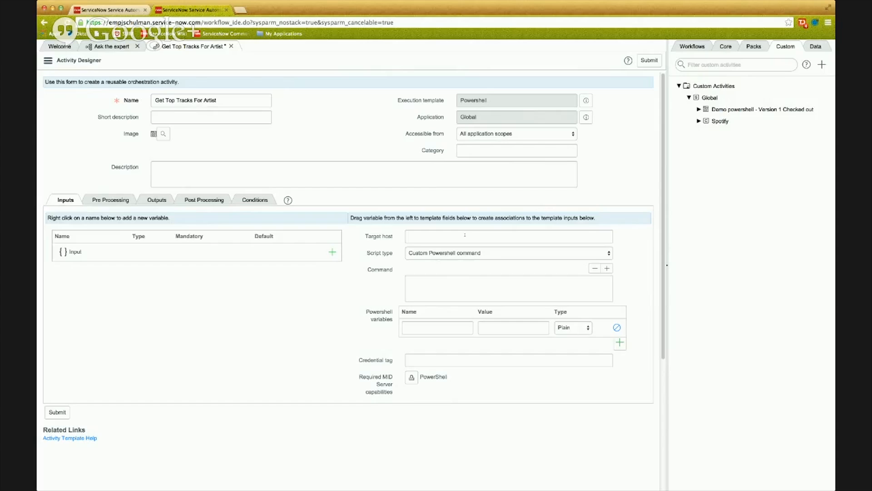
{"action": "left_click", "coordinate": [517, 237]}
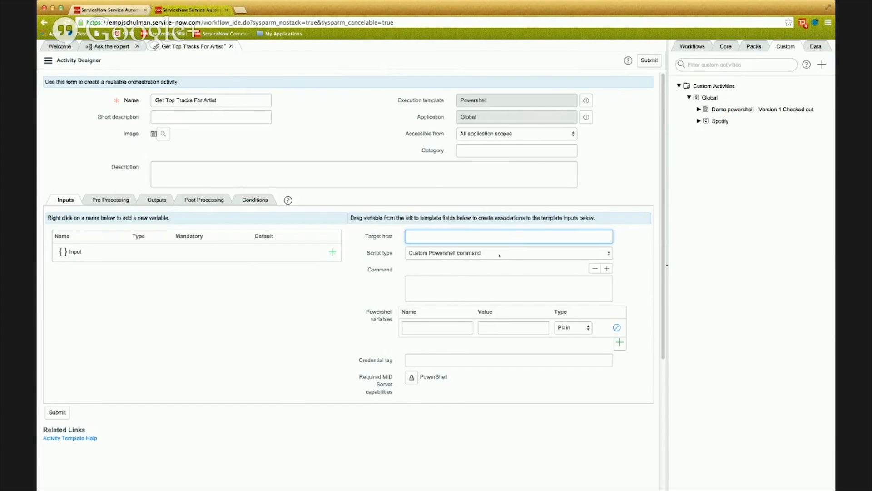
{"action": "key", "text": "Tab"}
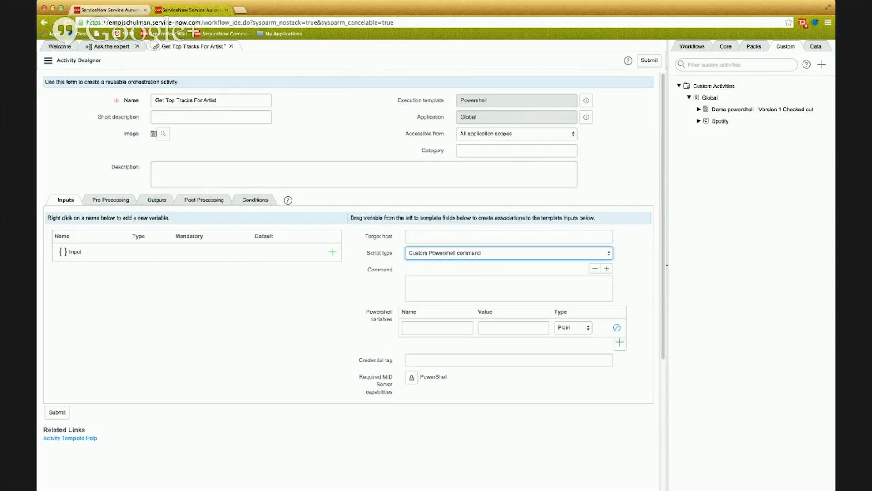
{"action": "left_click", "coordinate": [493, 282]}
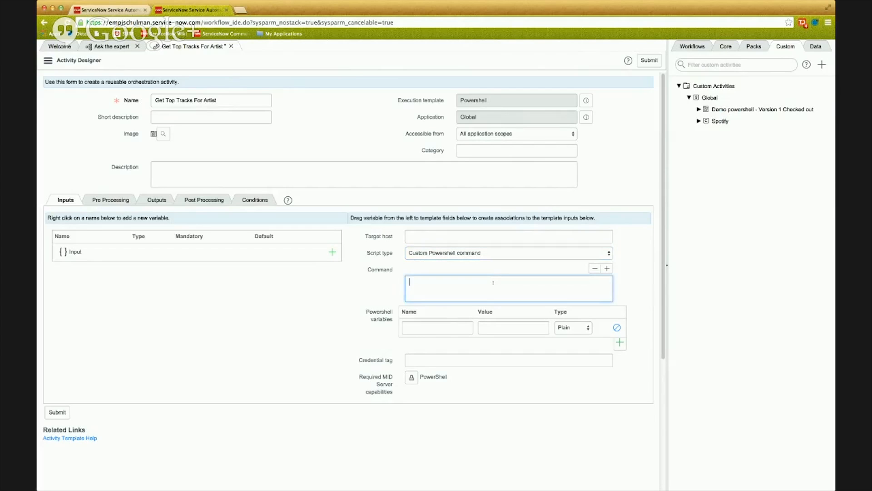
{"action": "left_click", "coordinate": [445, 327]}
{"action": "left_click", "coordinate": [456, 327]}
{"action": "left_click", "coordinate": [491, 325]}
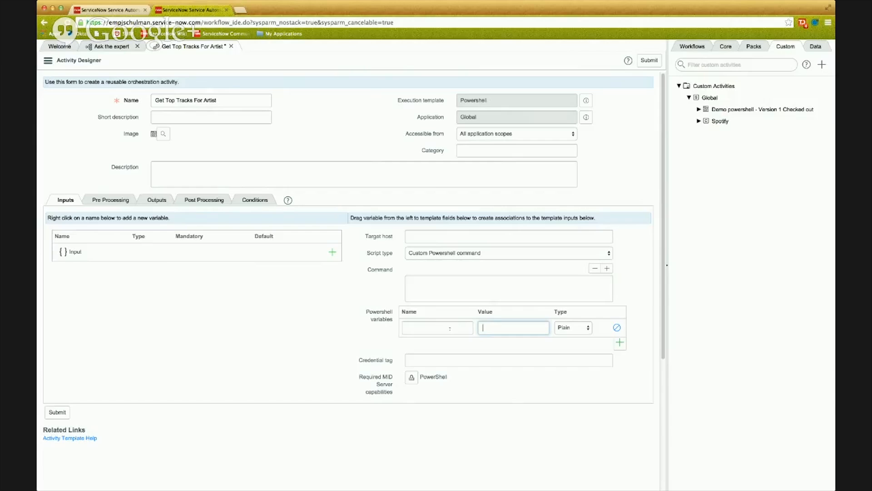
{"action": "key", "text": "Tab"}
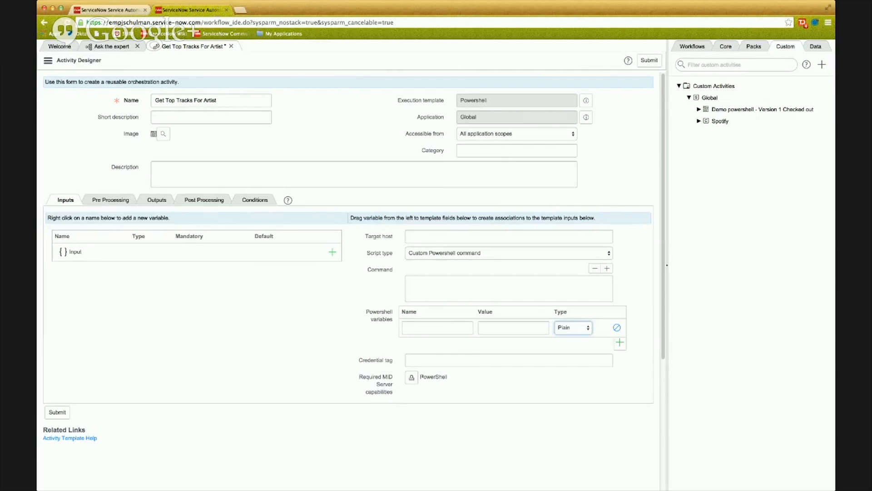
Unlock the required MID Server capabilities to inspect the list and its lookup, and lock it again.
{"action": "left_click", "coordinate": [411, 377]}
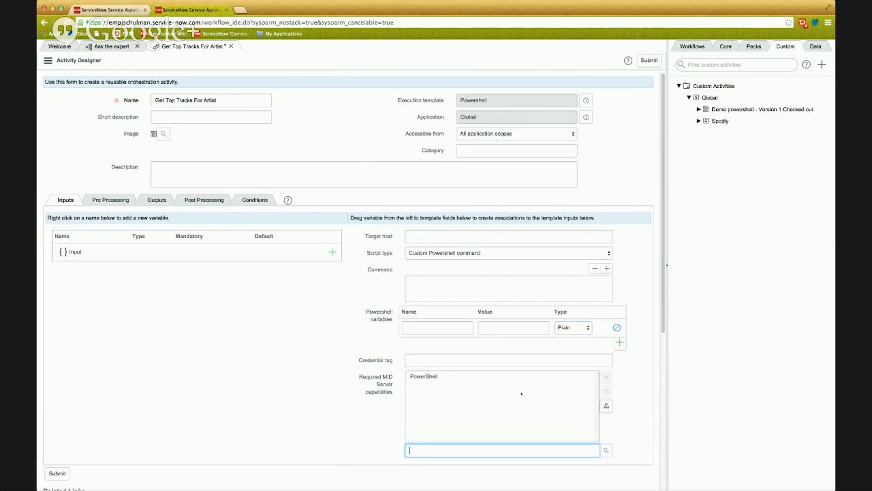
{"action": "left_click", "coordinate": [606, 450]}
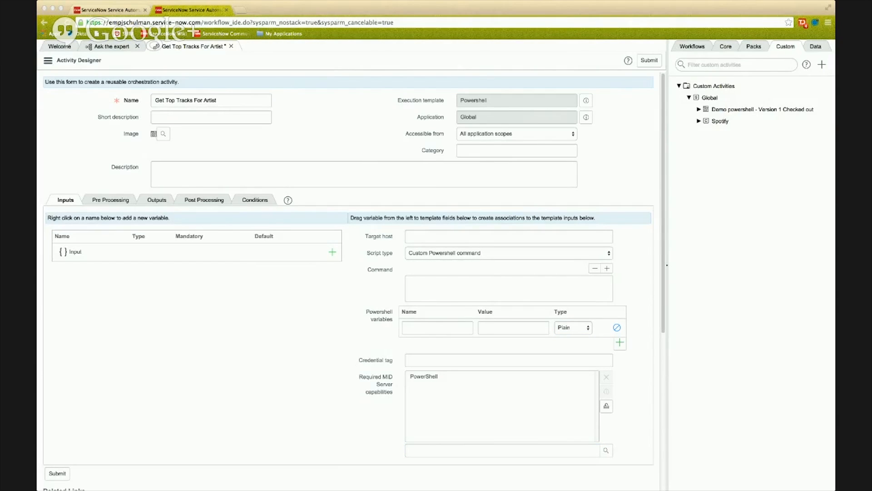
{"action": "left_click", "coordinate": [442, 232]}
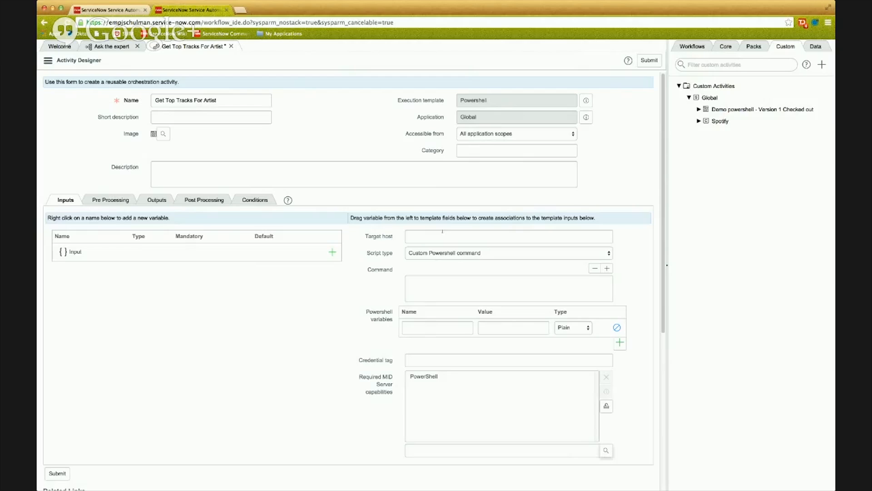
{"action": "left_click", "coordinate": [605, 406]}
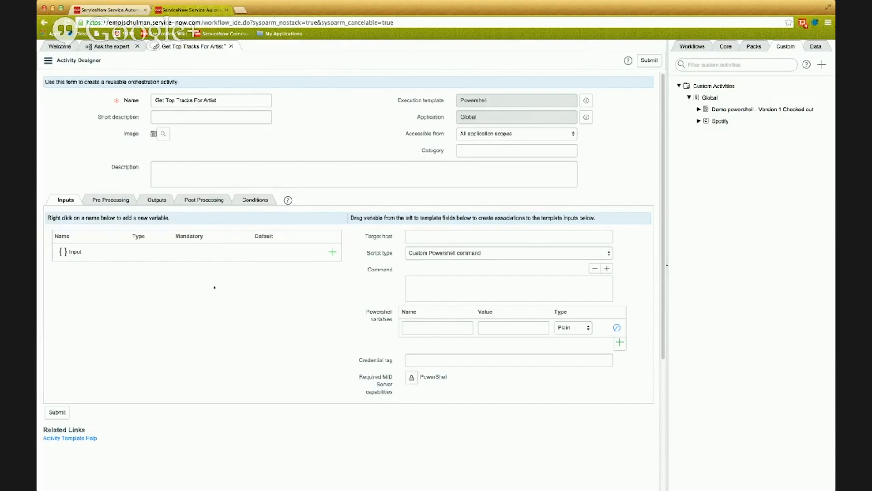
Add an input variable named artistId to the activity.
{"action": "left_click", "coordinate": [333, 251]}
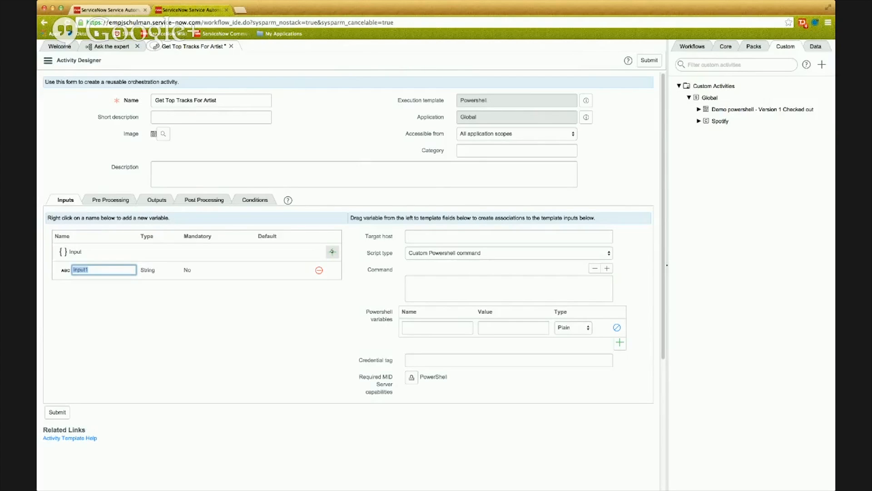
{"action": "type", "text": "artistId"}
{"action": "key", "text": "Return"}
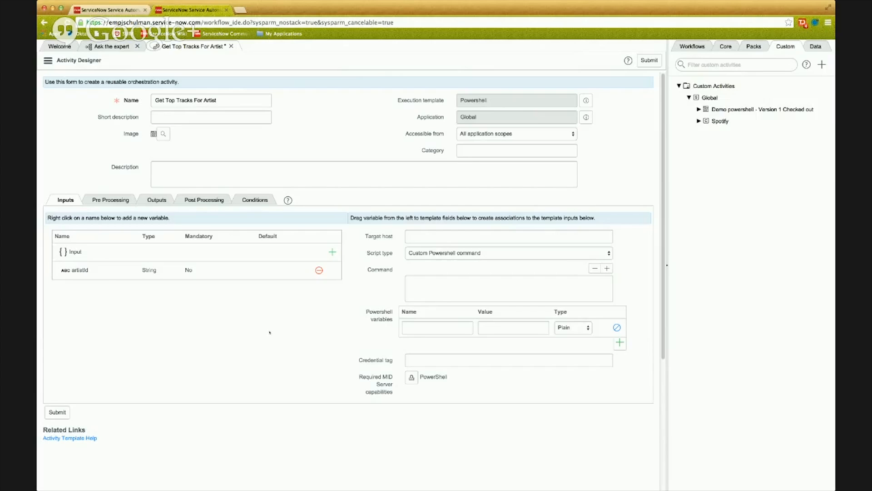
Set the activity's target host to 127.0.0.1.
{"action": "left_click", "coordinate": [417, 238]}
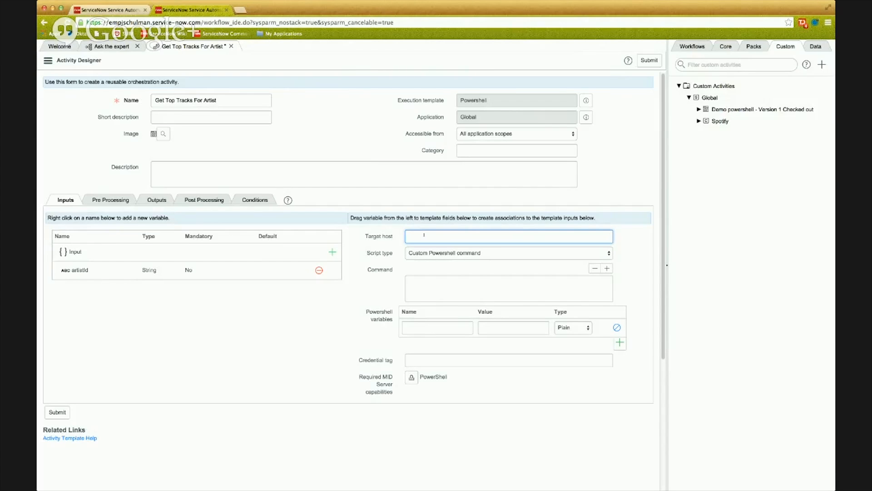
{"action": "type", "text": "127.0.0.1"}
Paste the prepared Spotify script with the artistXml and topTracksJson requests as the Powershell command.
{"action": "left_click", "coordinate": [433, 292]}
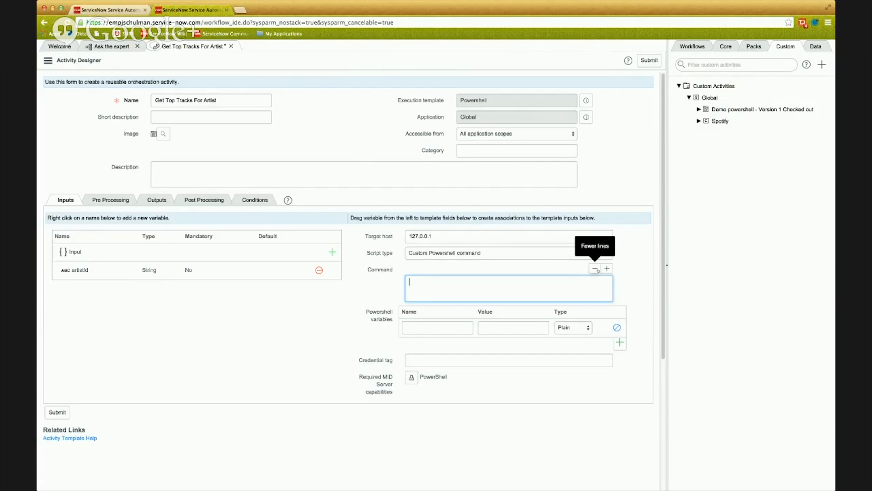
{"action": "key", "text": "super+Tab"}
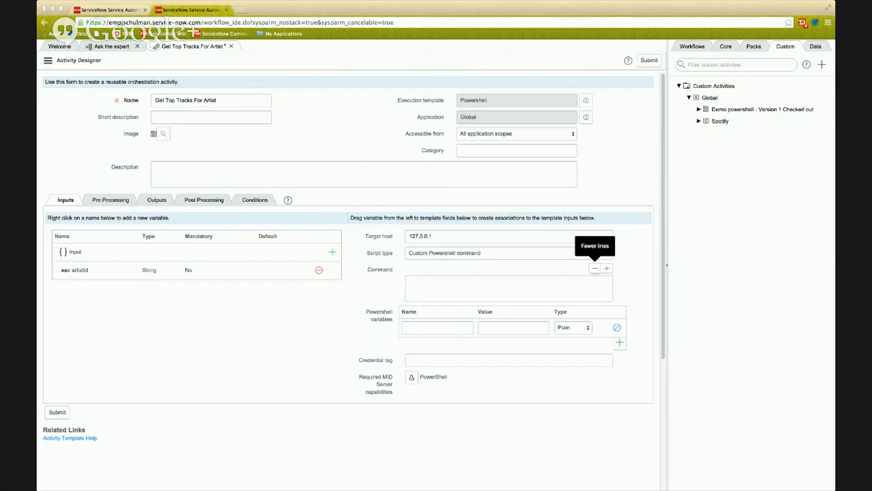
{"action": "key", "text": "super+Tab"}
{"action": "type", "text": "$artistXml = Invoke-RestMethod http://ws.spotify.com/lookup/1/?uri=spotify:artist:<ARTIST_ID_HERE>  $topTracksJson = Invoke-RestMethod https://api.spotify.com/v1/artists/<ARTIST_ID_HERE>/top-tracks?country=US  Write-Host \"%%artistXml%%\" $artistXml.innerxml | Write-Host Write-Host \"%%\"  Write-Host \"%%topTracksJson%%\" $topTracksJson | ConvertTo-JSON -depth 20 | Write-Host Write-Host \"%%\""}
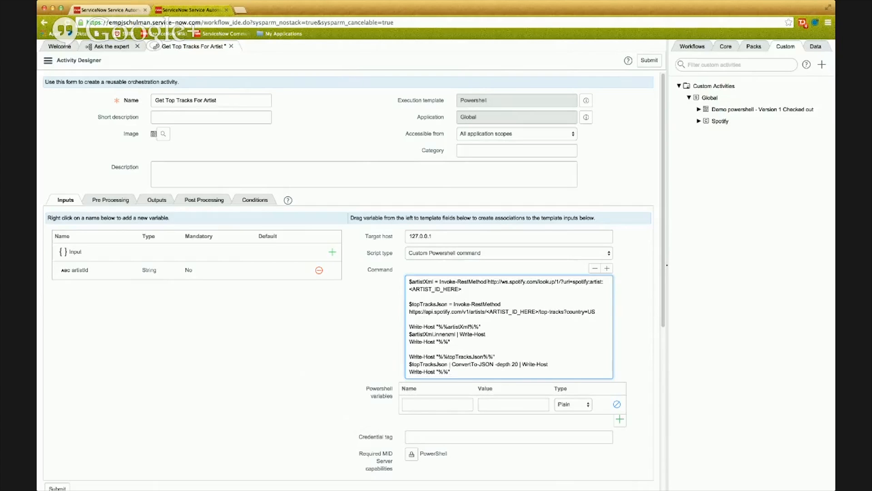
Examine the script's two Invoke-RestMethod calls, their Spotify URLs, the <ARTIST_ID_HERE> placeholders and the variables storing the responses.
{"action": "left_click_drag", "start_coordinate": [489, 282], "coordinate": [490, 285]}
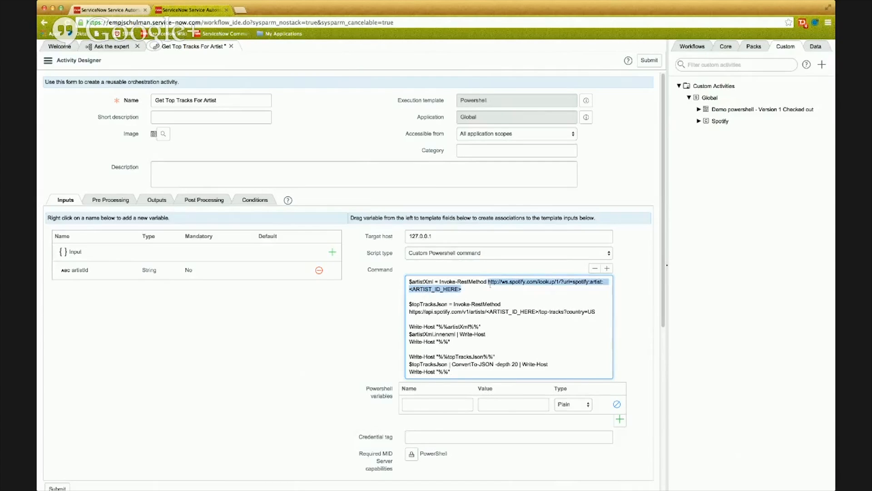
{"action": "left_click", "coordinate": [600, 282]}
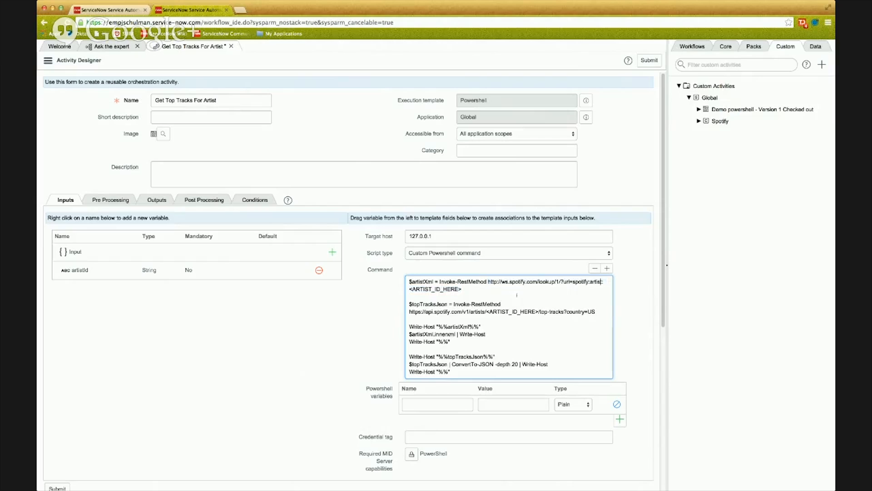
{"action": "left_click_drag", "start_coordinate": [462, 289], "coordinate": [408, 290]}
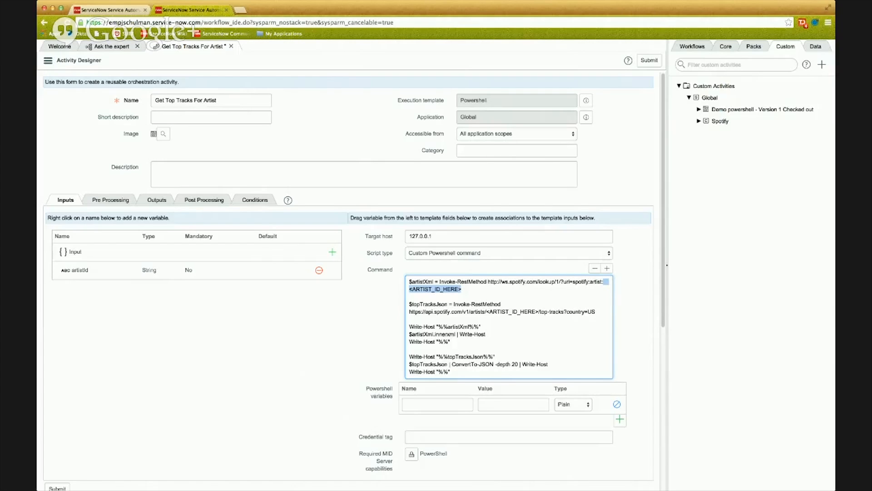
{"action": "double_click", "coordinate": [430, 304]}
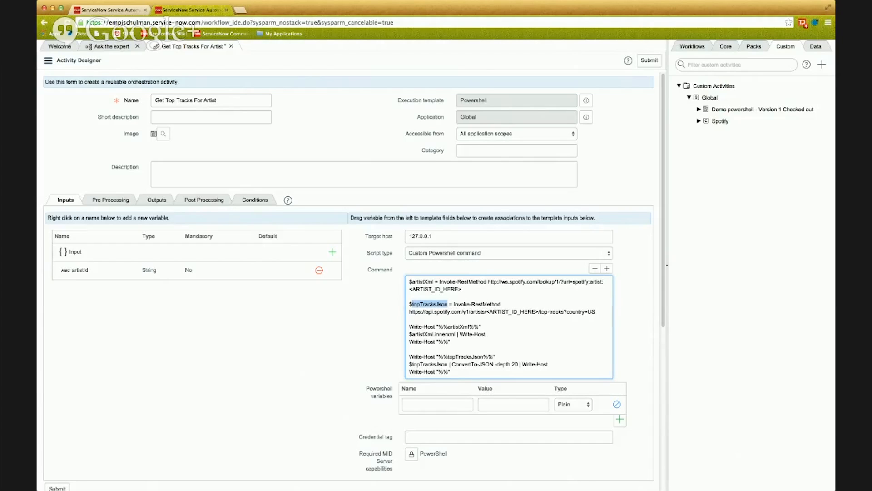
{"action": "left_click", "coordinate": [487, 311]}
{"action": "left_click_drag", "start_coordinate": [486, 311], "coordinate": [539, 311]}
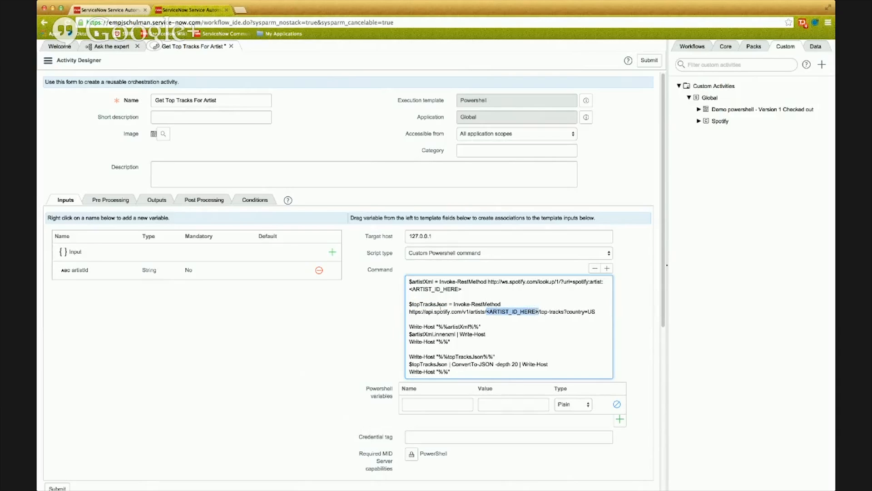
{"action": "double_click", "coordinate": [443, 304]}
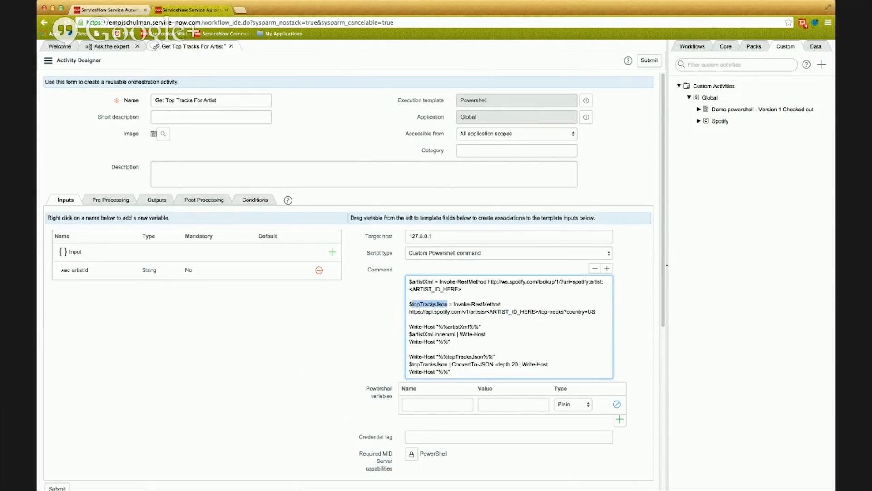
{"action": "double_click", "coordinate": [421, 282]}
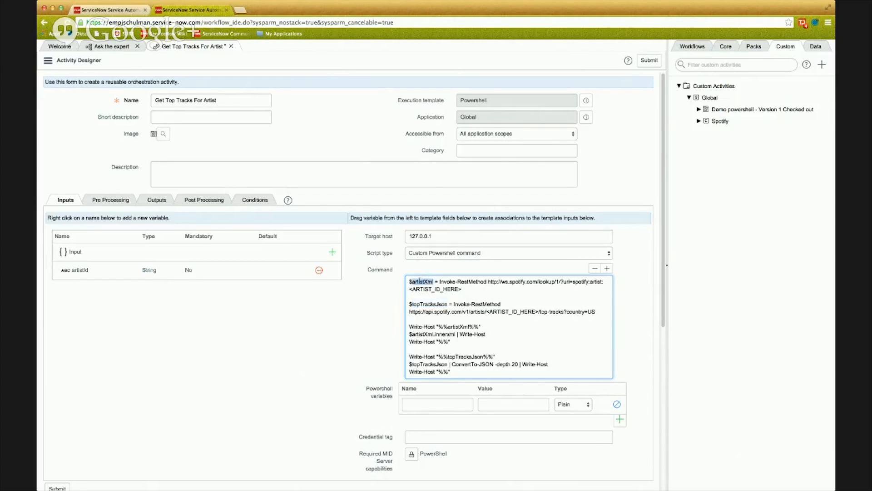
{"action": "left_click", "coordinate": [358, 319]}
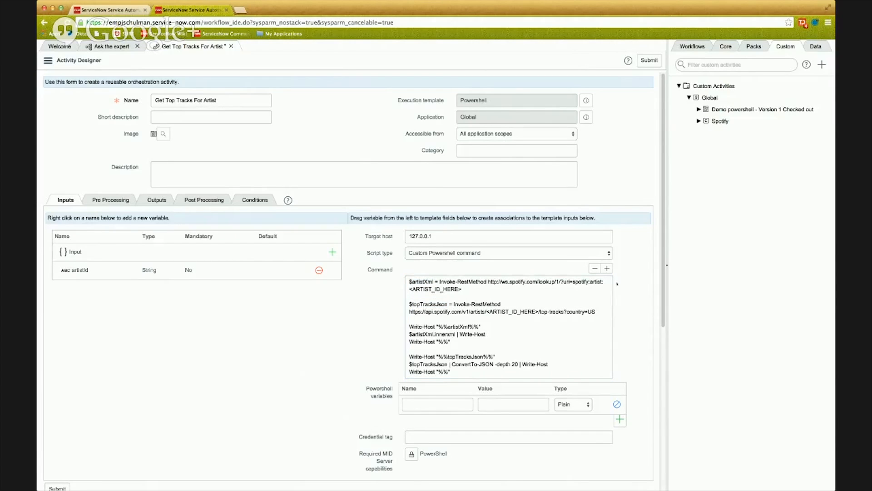
Enlarge the command field and examine how the Write-Host lines wrap the artistXml and topTracksJson output in %% markers.
{"action": "left_click", "coordinate": [608, 269]}
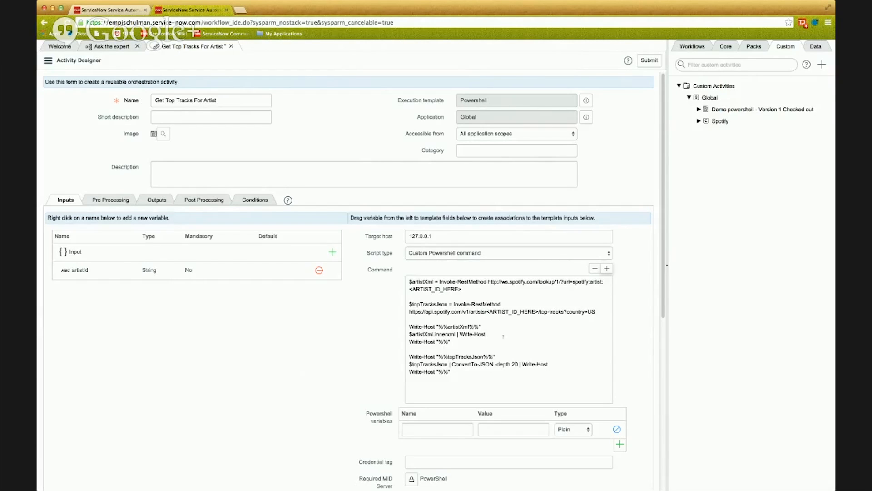
{"action": "triple_click", "coordinate": [486, 326]}
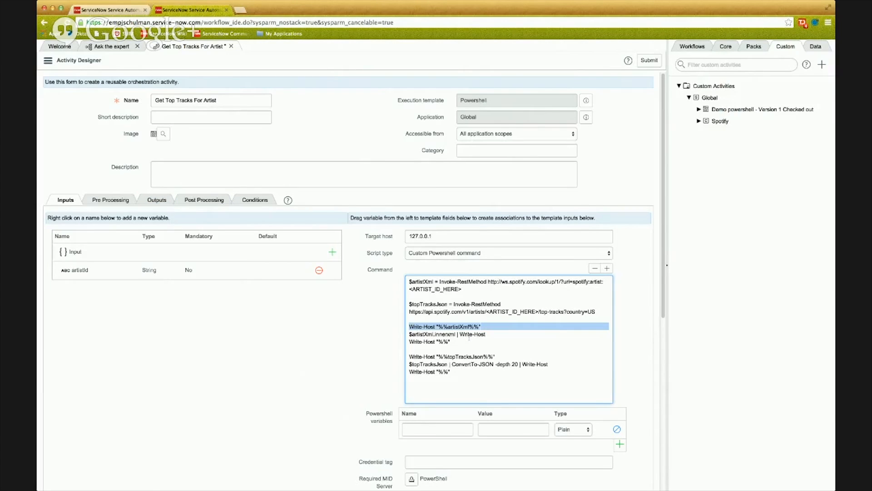
{"action": "left_click", "coordinate": [487, 326]}
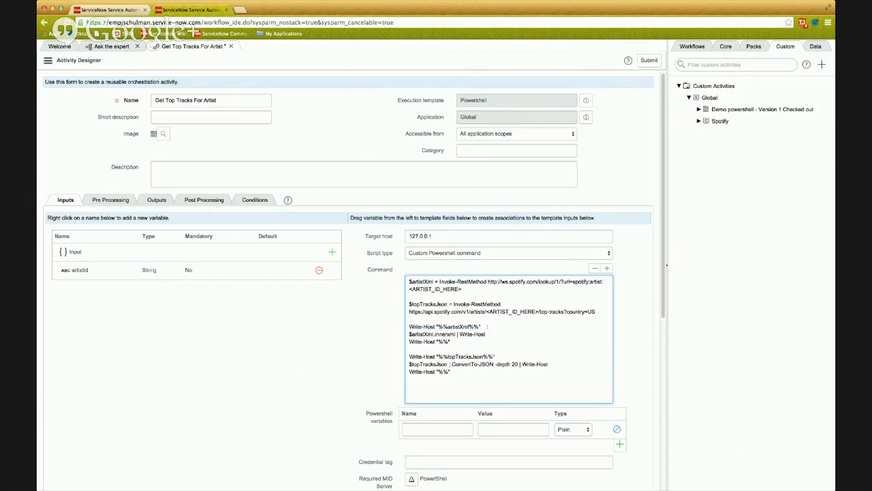
{"action": "left_click_drag", "start_coordinate": [487, 326], "coordinate": [438, 327]}
{"action": "left_click_drag", "start_coordinate": [438, 326], "coordinate": [448, 326]}
{"action": "left_click_drag", "start_coordinate": [480, 327], "coordinate": [469, 326]}
{"action": "triple_click", "coordinate": [467, 334]}
{"action": "double_click", "coordinate": [467, 326]}
{"action": "triple_click", "coordinate": [467, 333]}
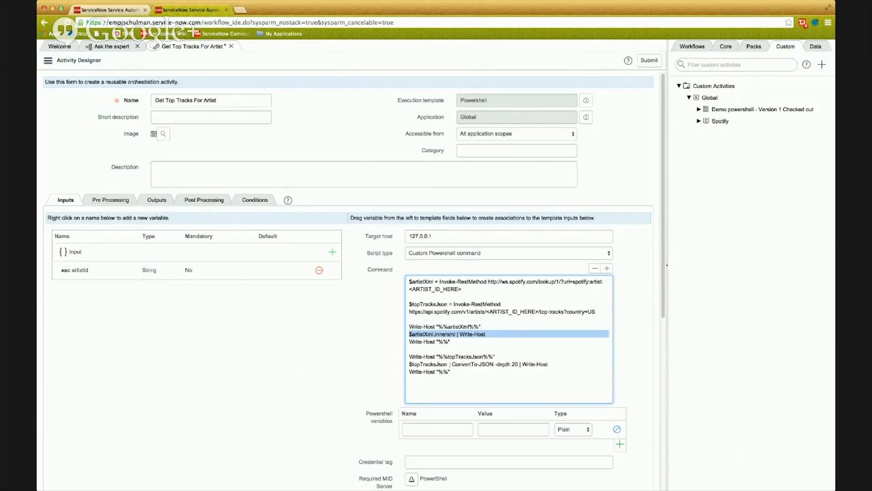
{"action": "left_click", "coordinate": [445, 341]}
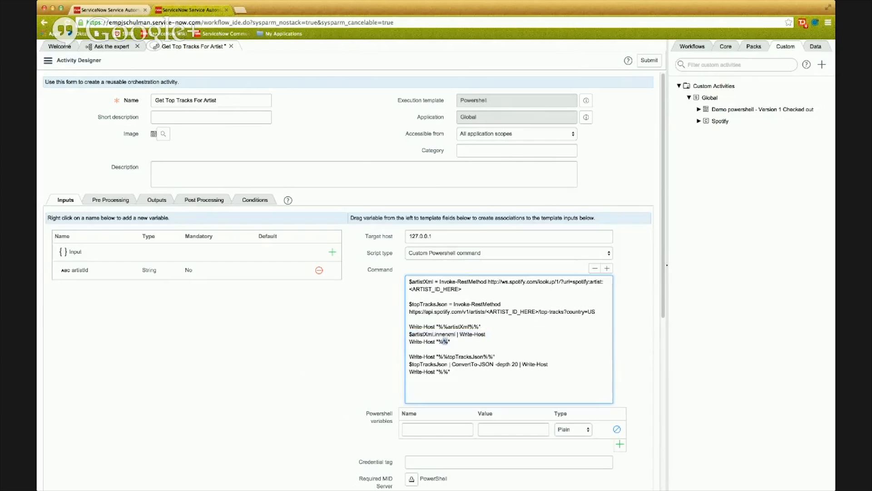
{"action": "left_click_drag", "start_coordinate": [438, 342], "coordinate": [408, 342]}
{"action": "triple_click", "coordinate": [491, 334]}
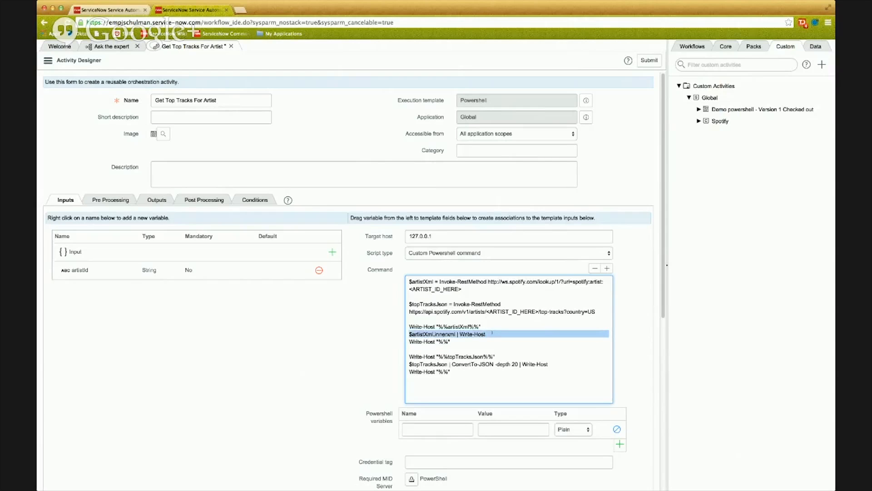
{"action": "double_click", "coordinate": [462, 327]}
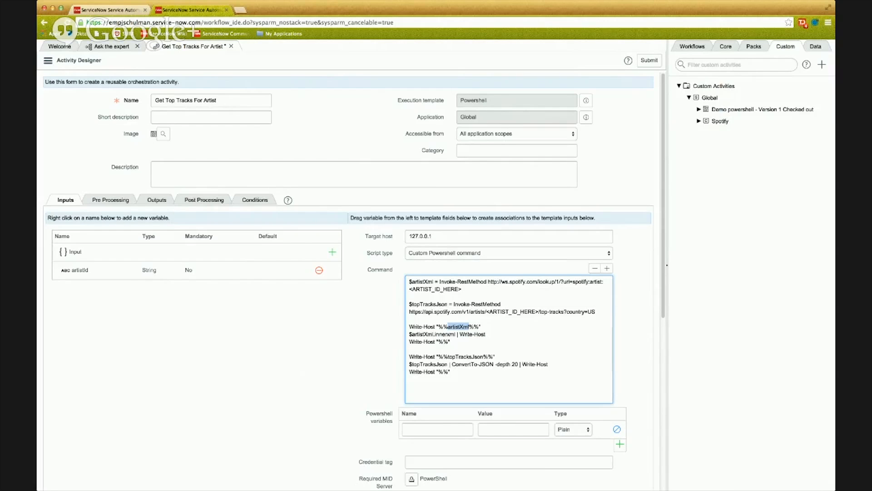
{"action": "double_click", "coordinate": [482, 356]}
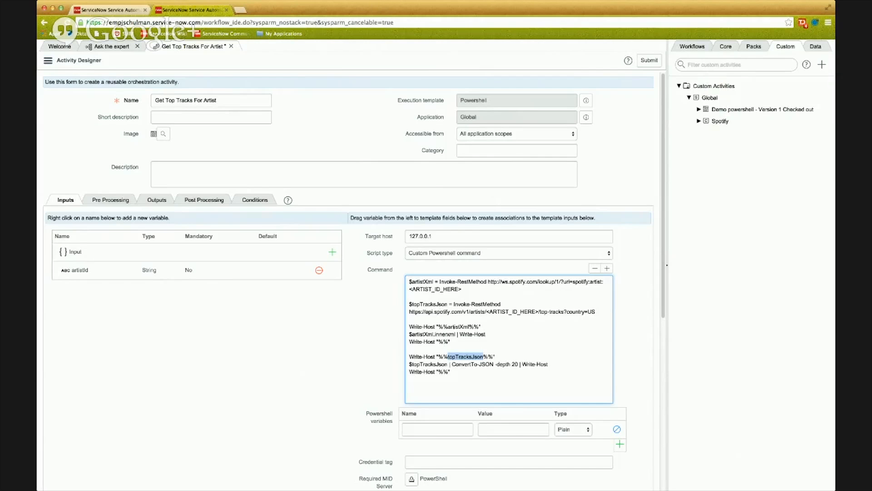
{"action": "triple_click", "coordinate": [469, 364]}
{"action": "left_click", "coordinate": [473, 372]}
{"action": "left_click_drag", "start_coordinate": [435, 326], "coordinate": [405, 325]}
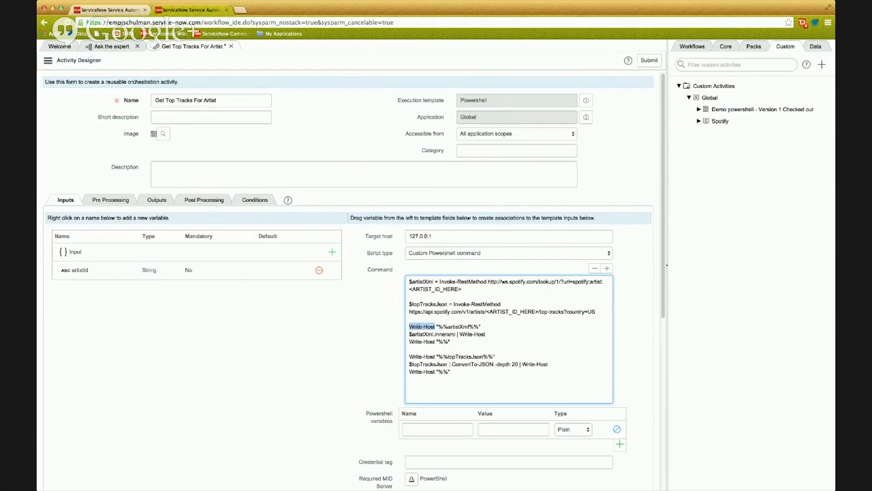
{"action": "left_click_drag", "start_coordinate": [409, 349], "coordinate": [472, 340]}
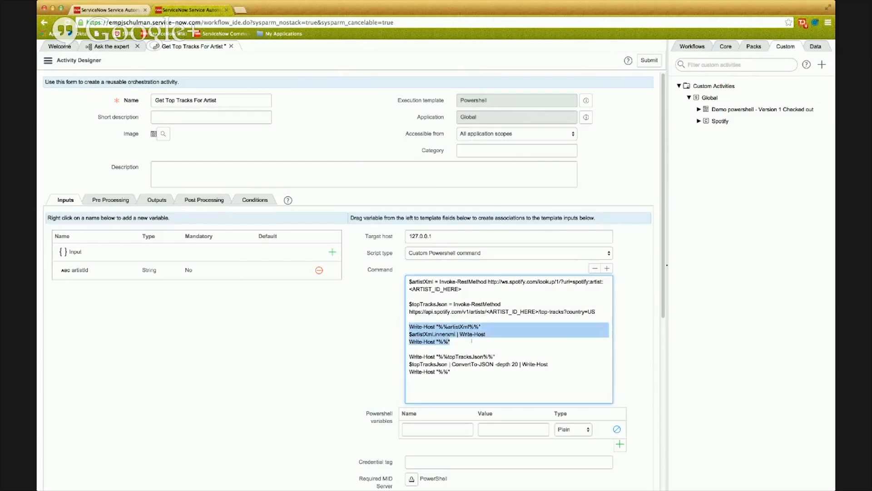
{"action": "left_click", "coordinate": [475, 341]}
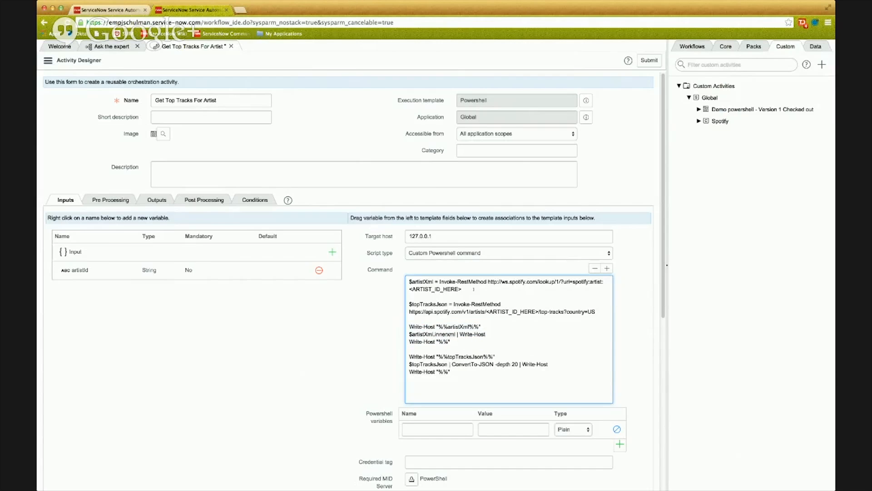
Replace the <ARTIST_ID_HERE> placeholder in the artistXml lookup URL with the artistId input variable.
{"action": "left_click_drag", "start_coordinate": [474, 289], "coordinate": [410, 289]}
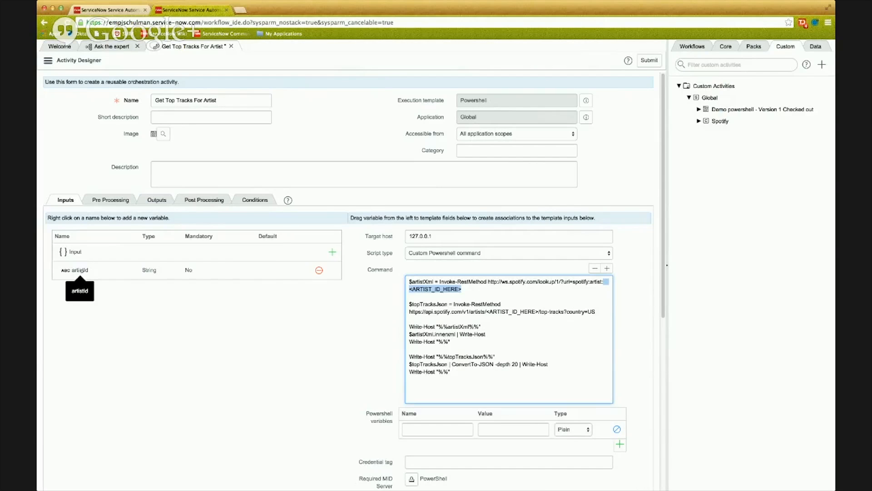
{"action": "left_click_drag", "start_coordinate": [80, 271], "coordinate": [267, 280]}
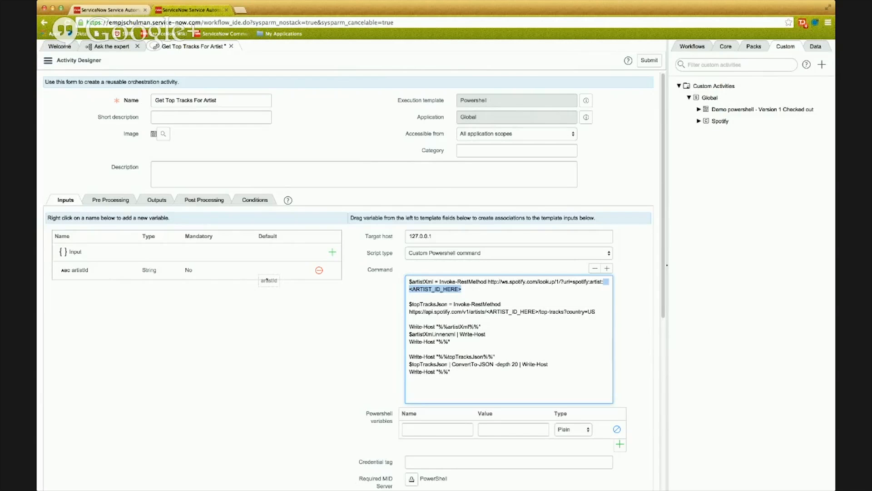
{"action": "left_click_drag", "start_coordinate": [267, 279], "coordinate": [446, 294]}
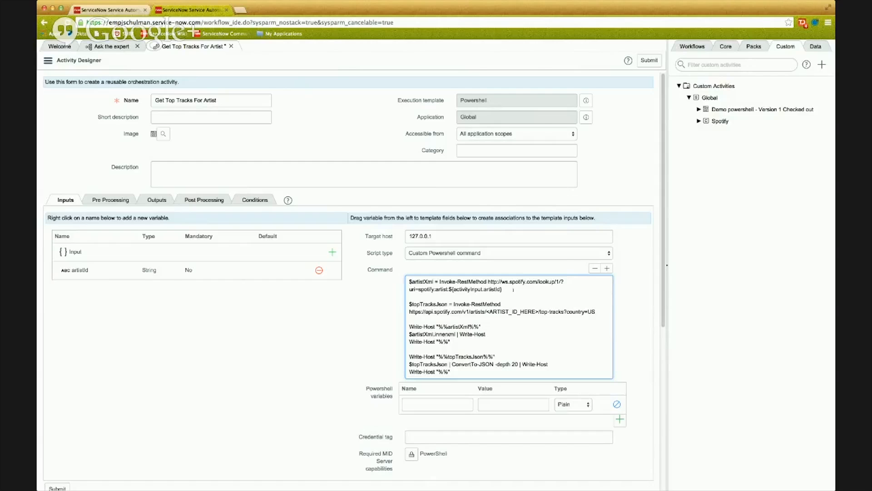
Replace the <ARTIST_ID_HERE> placeholder in the topTracksJson URL with the artistId input variable.
{"action": "left_click_drag", "start_coordinate": [539, 311], "coordinate": [486, 311]}
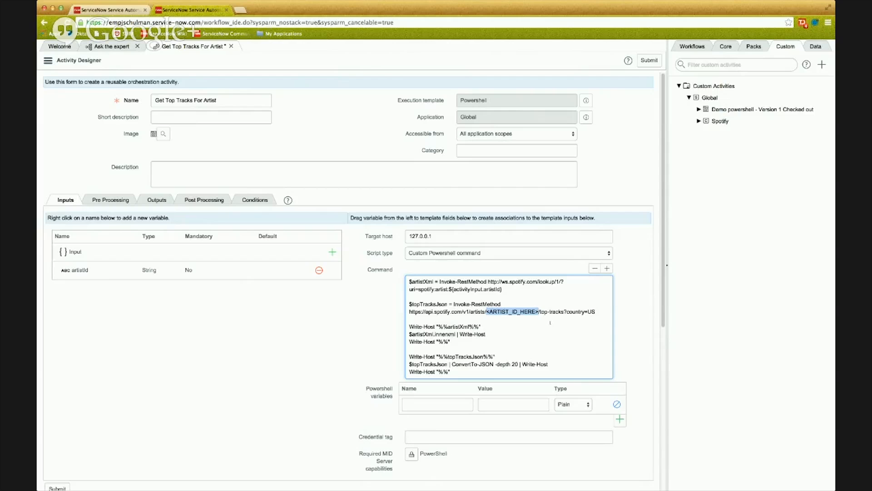
{"action": "key", "text": "BackSpace"}
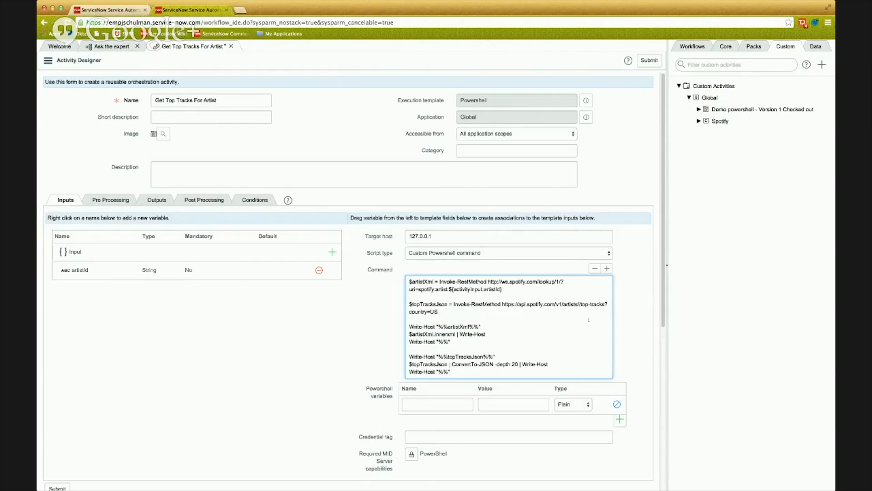
{"action": "left_click_drag", "start_coordinate": [80, 270], "coordinate": [580, 304]}
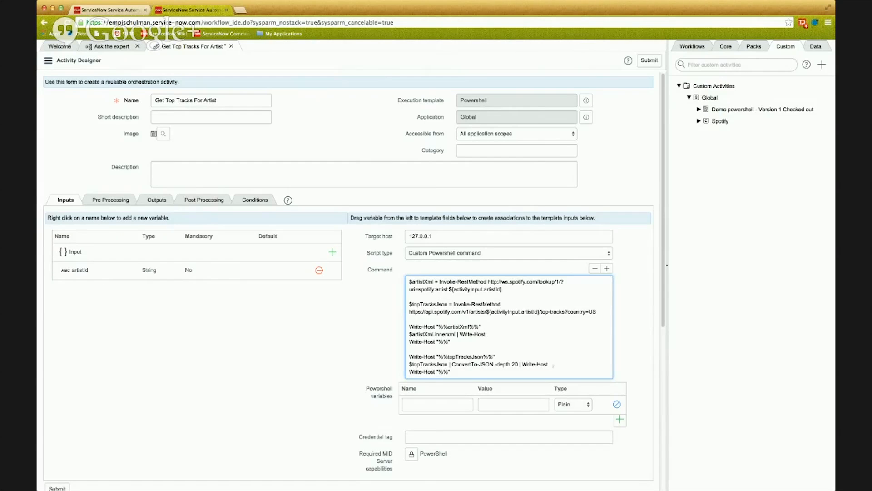
Examine how the script pipes the artist's innerxml and the ConvertTo-JSON result with depth 20 to Write-Host.
{"action": "scroll", "coordinate": [550, 331], "scroll_direction": "down", "scroll_amount": 1}
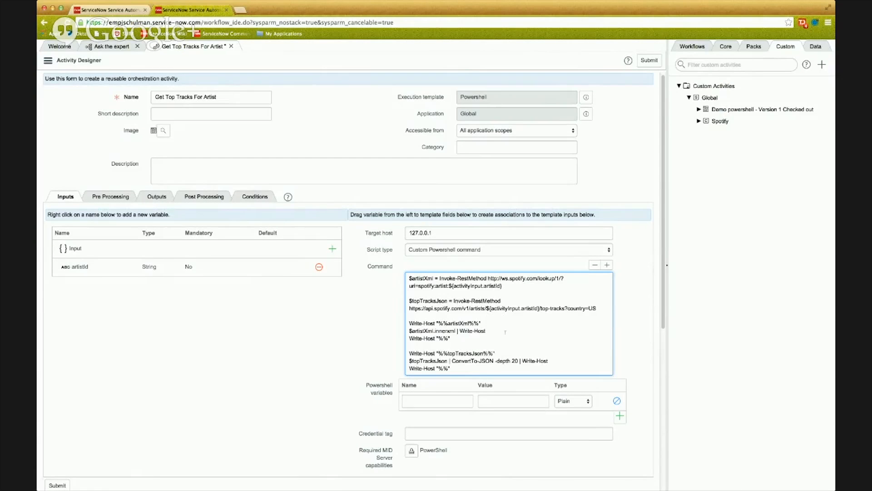
{"action": "left_click_drag", "start_coordinate": [493, 331], "coordinate": [459, 331]}
{"action": "double_click", "coordinate": [443, 331]}
{"action": "left_click", "coordinate": [490, 332]}
{"action": "double_click", "coordinate": [446, 361]}
{"action": "left_click_drag", "start_coordinate": [452, 361], "coordinate": [493, 360]}
{"action": "left_click", "coordinate": [518, 361]}
{"action": "double_click", "coordinate": [514, 360]}
{"action": "double_click", "coordinate": [438, 361]}
{"action": "key", "text": "super+c"}
{"action": "left_click_drag", "start_coordinate": [522, 361], "coordinate": [548, 360]}
Add two string output variables to the activity, named xml and json.
{"action": "scroll", "coordinate": [562, 354], "scroll_direction": "down", "scroll_amount": 1}
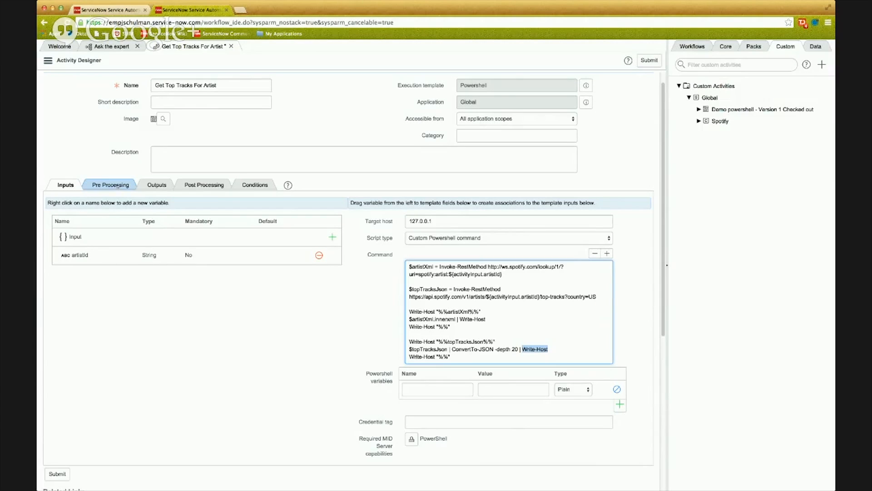
{"action": "left_click", "coordinate": [154, 185]}
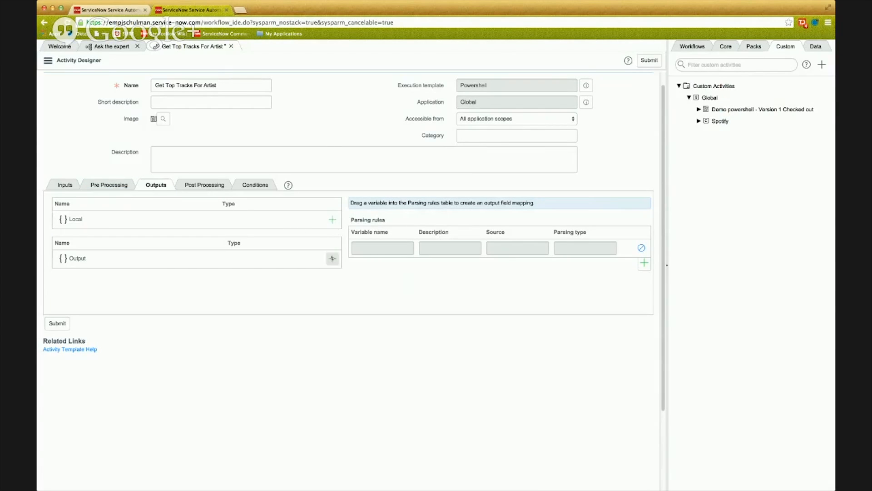
{"action": "left_click", "coordinate": [332, 259]}
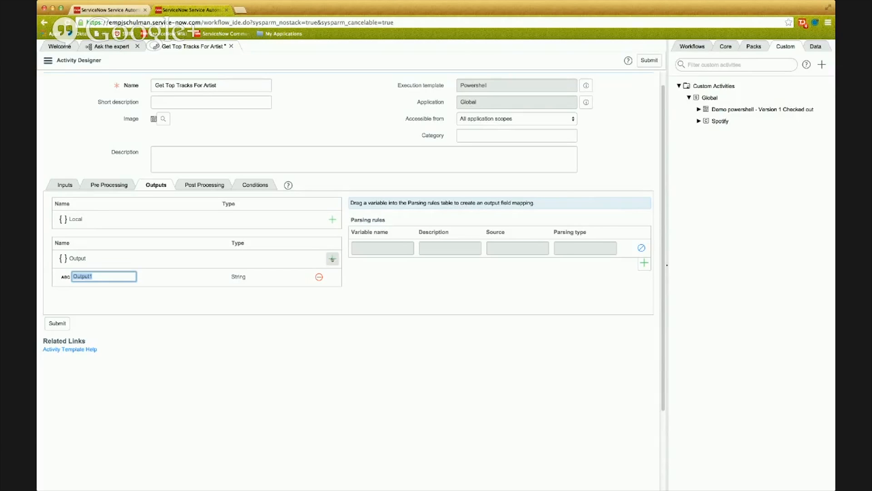
{"action": "type", "text": "xml"}
{"action": "key", "text": "Return"}
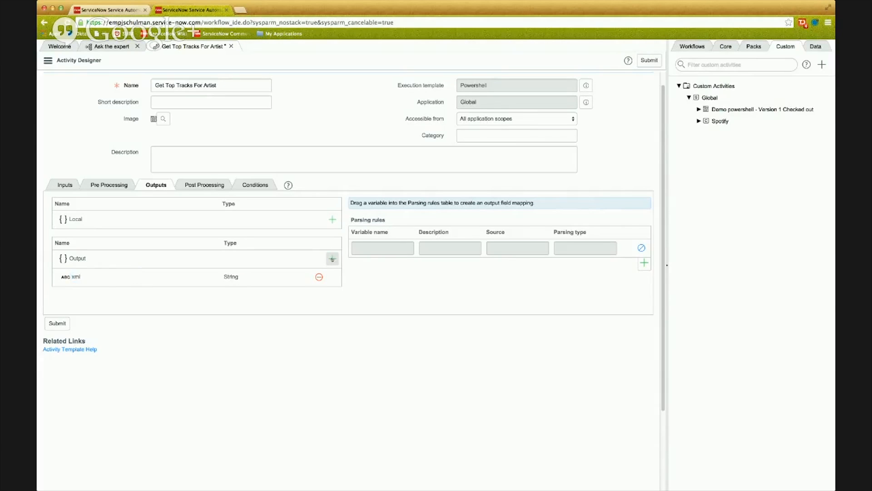
{"action": "left_click", "coordinate": [332, 259]}
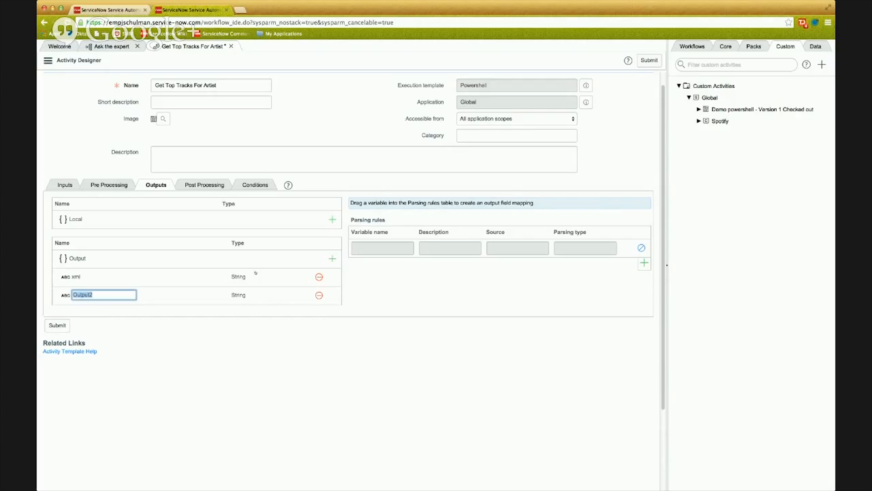
{"action": "type", "text": "json"}
{"action": "key", "text": "Return"}
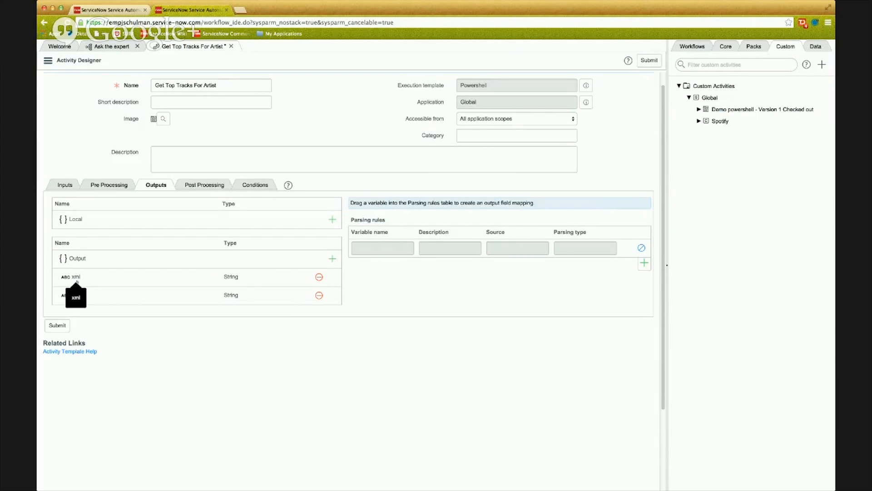
Create a Direct parsing rule that fills the xml output from the artistXml property of executionResult.tags.
{"action": "left_click_drag", "start_coordinate": [76, 277], "coordinate": [376, 246]}
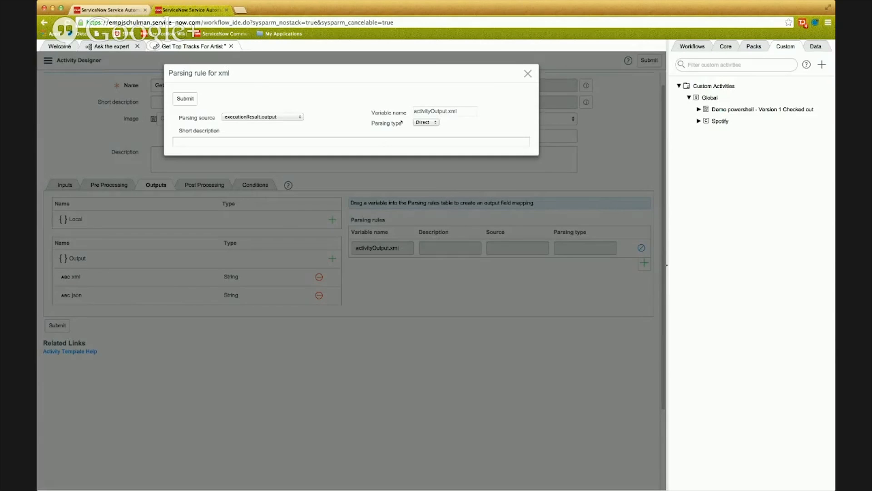
{"action": "left_click", "coordinate": [297, 117]}
{"action": "left_click", "coordinate": [282, 106]}
{"action": "left_click", "coordinate": [288, 120]}
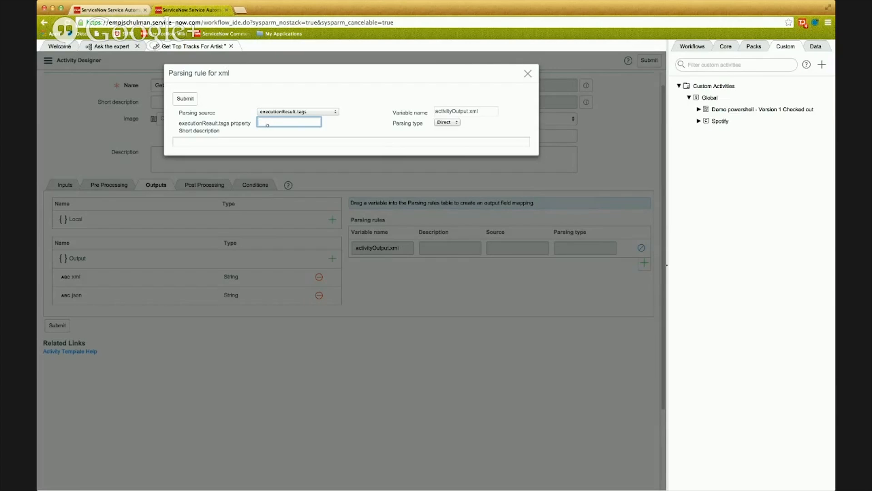
{"action": "key", "text": "super+Tab"}
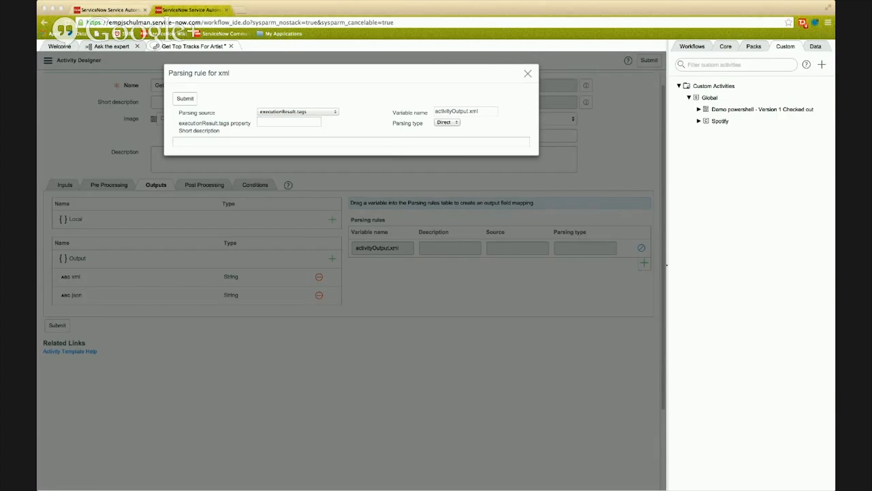
{"action": "key", "text": "super+Tab"}
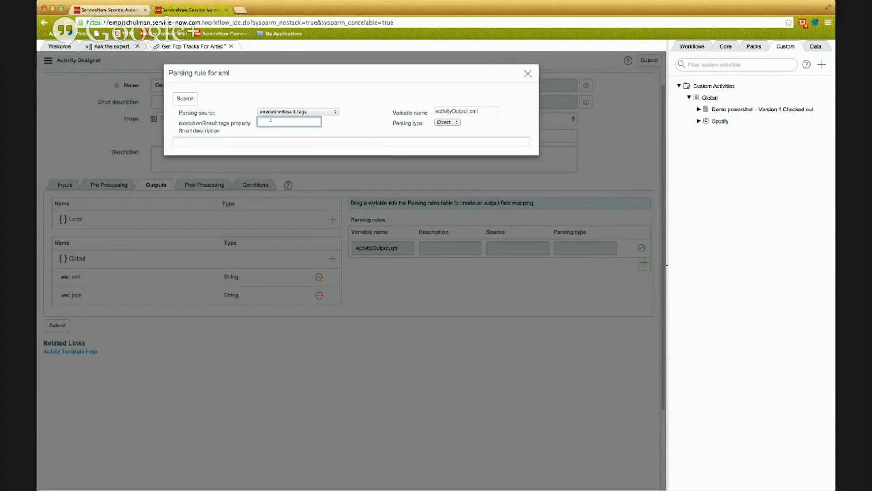
{"action": "type", "text": "artistXml"}
{"action": "left_click", "coordinate": [349, 127]}
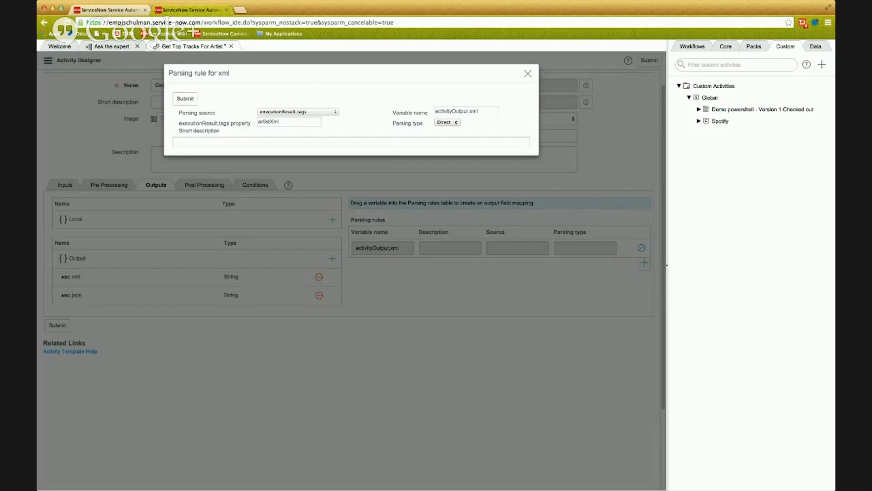
{"action": "left_click", "coordinate": [453, 123]}
{"action": "left_click", "coordinate": [186, 99]}
Create a Direct parsing rule that fills the json output from the topTracksJson property of executionResult.tags.
{"action": "left_click_drag", "start_coordinate": [154, 297], "coordinate": [366, 270]}
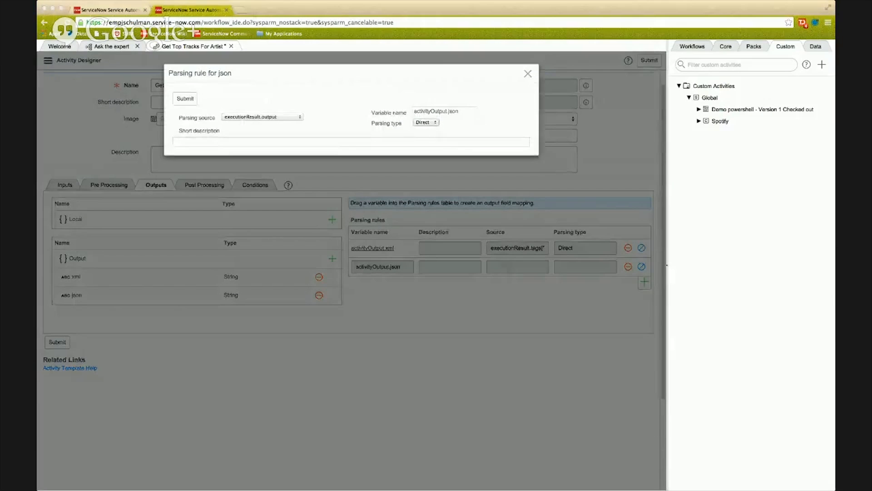
{"action": "left_click", "coordinate": [233, 134]}
{"action": "left_click", "coordinate": [262, 116]}
{"action": "left_click", "coordinate": [262, 134]}
{"action": "left_click", "coordinate": [287, 123]}
{"action": "key", "text": "super+v"}
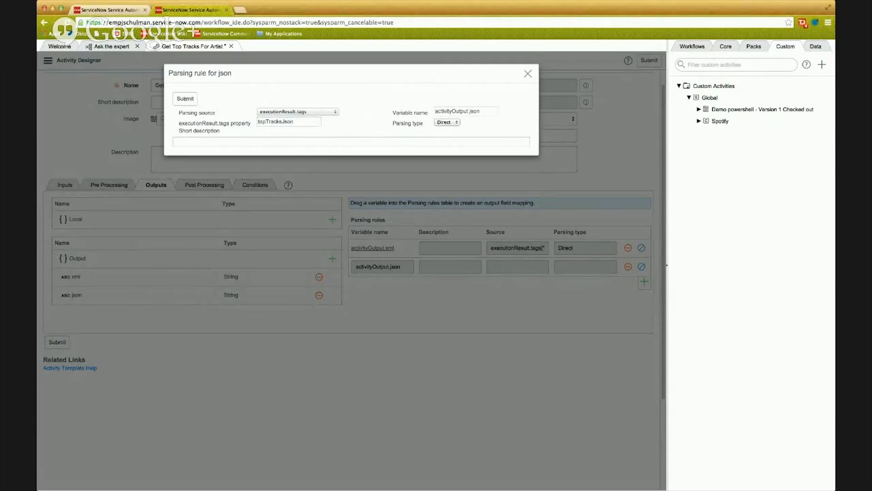
{"action": "double_click", "coordinate": [478, 111]}
{"action": "left_click", "coordinate": [184, 98]}
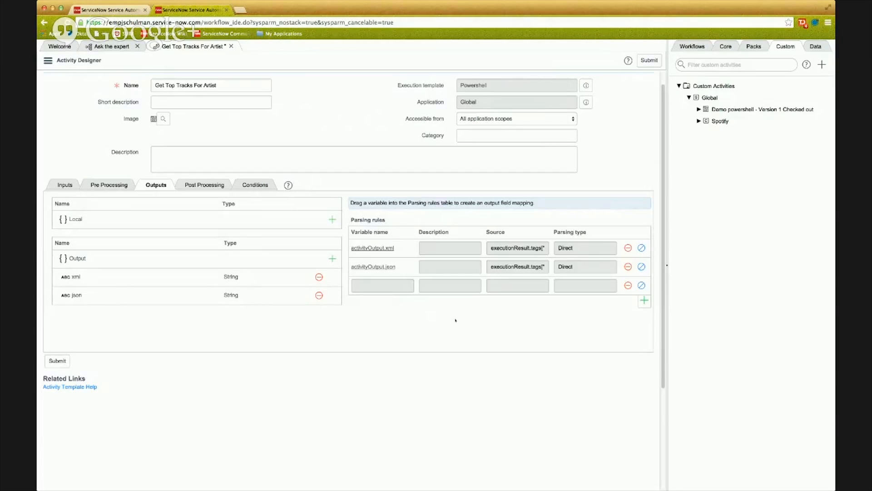
Add a string output variable named errorMessages and map it with a Direct parsing rule to the execution result's error source.
{"action": "left_click", "coordinate": [333, 259]}
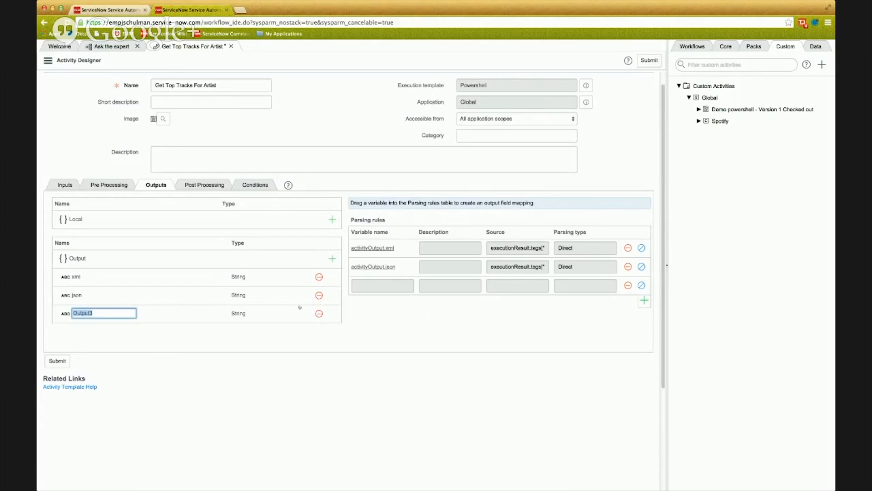
{"action": "type", "text": "errorMessages"}
{"action": "key", "text": "Return"}
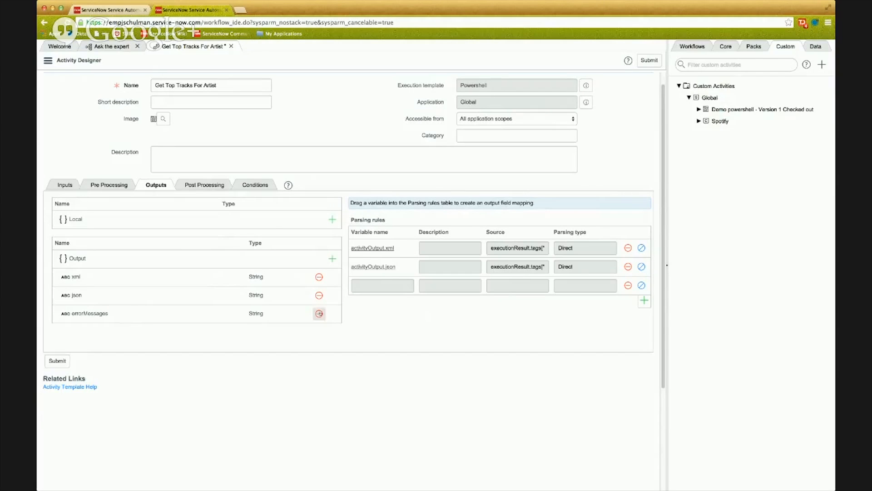
{"action": "left_click_drag", "start_coordinate": [89, 314], "coordinate": [431, 289]}
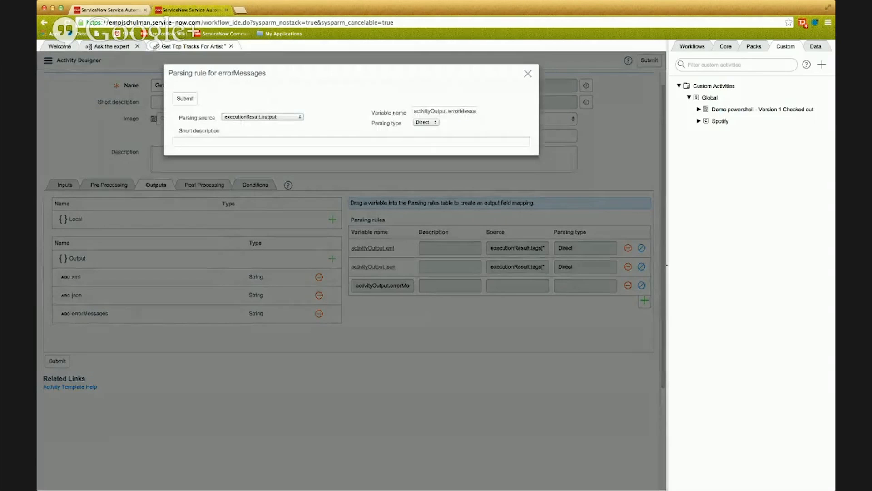
{"action": "left_click", "coordinate": [296, 130]}
{"action": "left_click", "coordinate": [184, 98]}
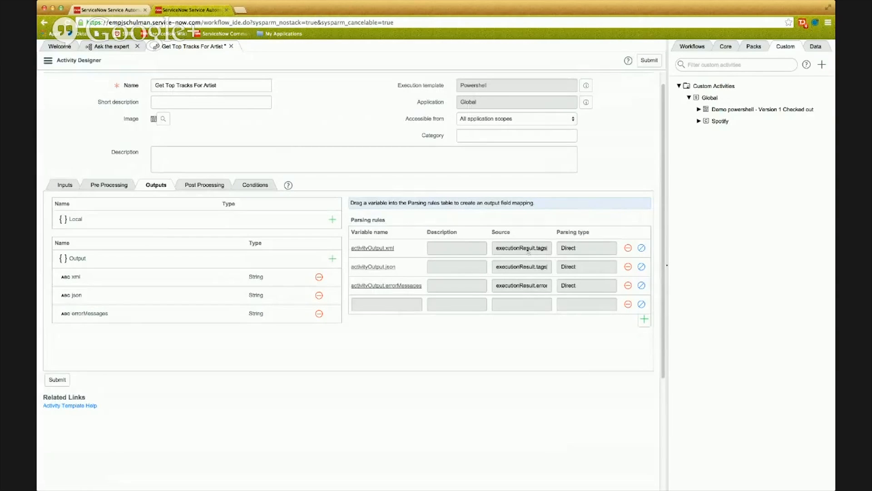
Add an exit condition named Success to the activity.
{"action": "left_click", "coordinate": [254, 185]}
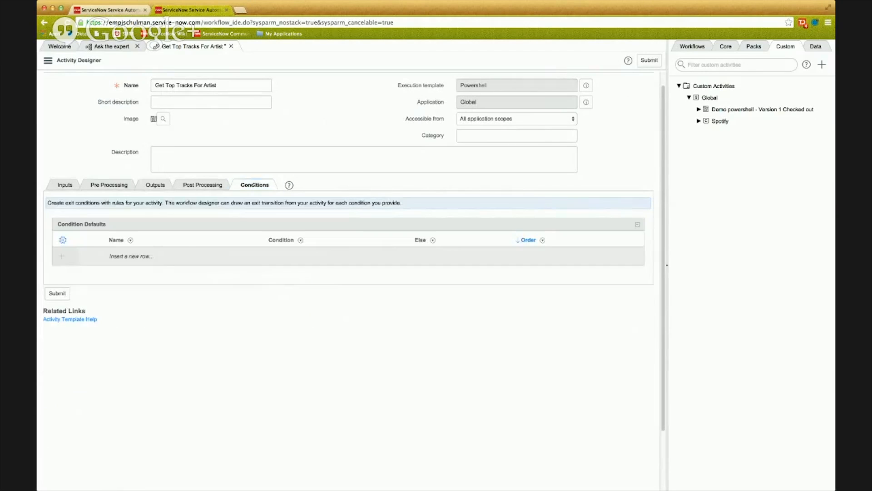
{"action": "left_click", "coordinate": [141, 256]}
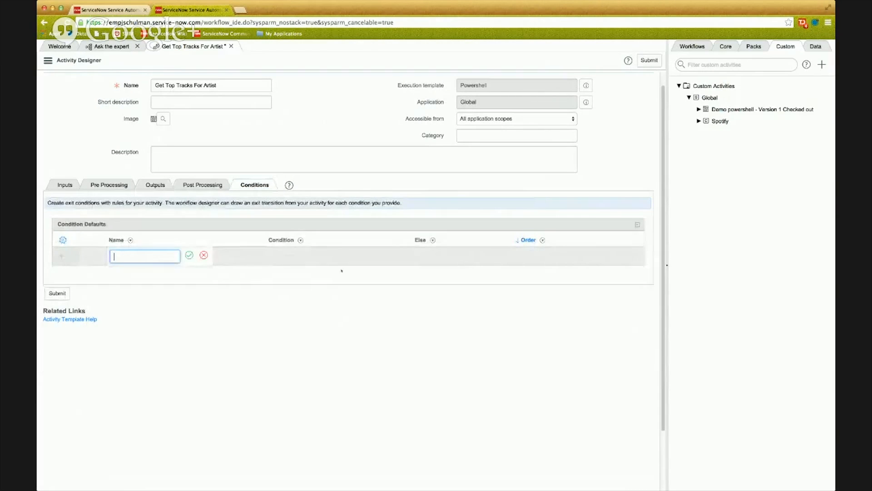
{"action": "type", "text": "Success"}
{"action": "key", "text": "Return"}
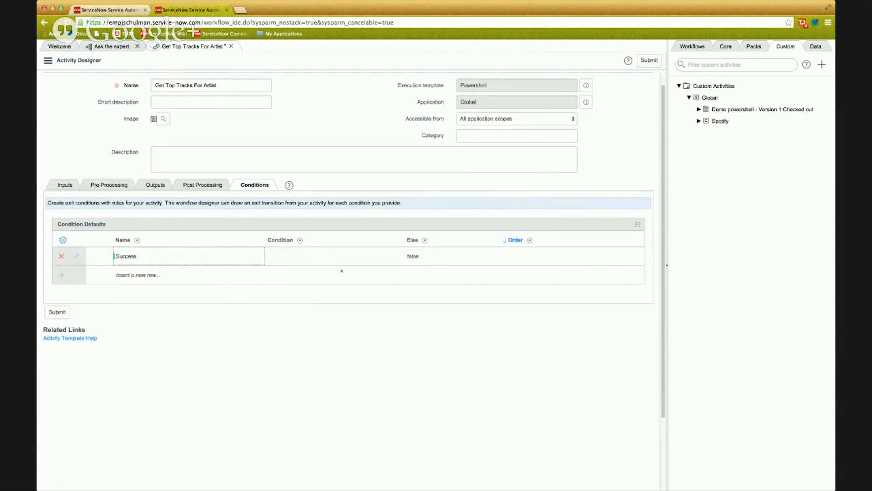
Set the Success exit condition's expression to gs.nil(activityOutput.errorMessages), reusing the variable name from the output parsing rules.
{"action": "double_click", "coordinate": [317, 256]}
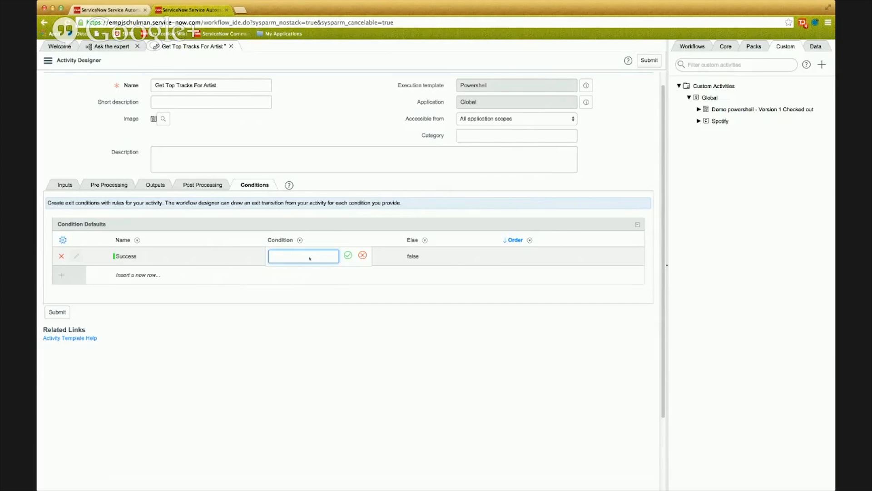
{"action": "type", "text": "gs.nil()"}
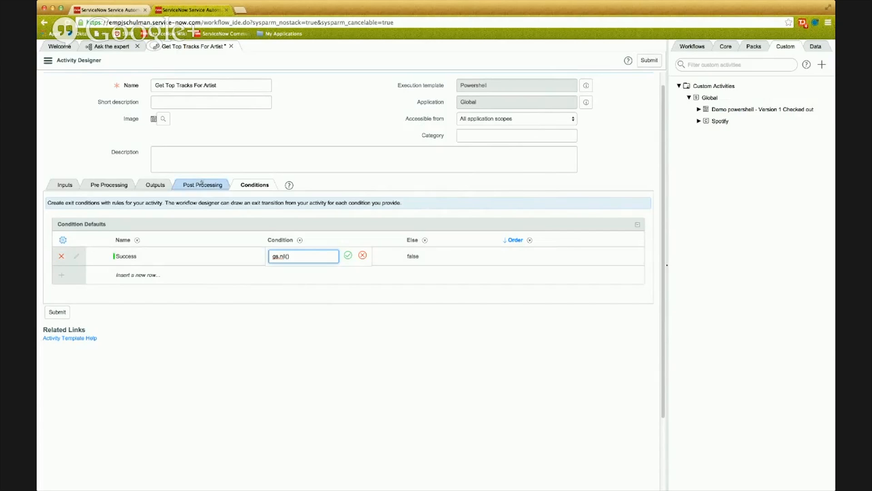
{"action": "left_click", "coordinate": [153, 185]}
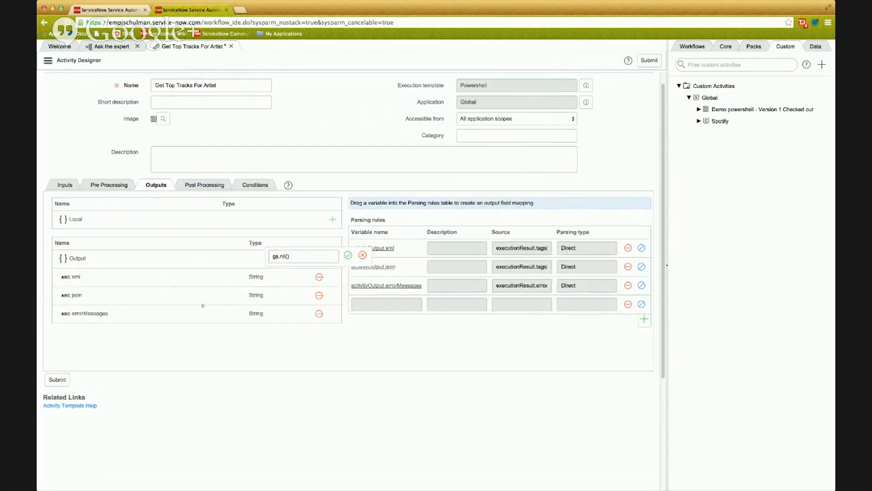
{"action": "left_click_drag", "start_coordinate": [424, 287], "coordinate": [353, 286]}
{"action": "key", "text": "super+c"}
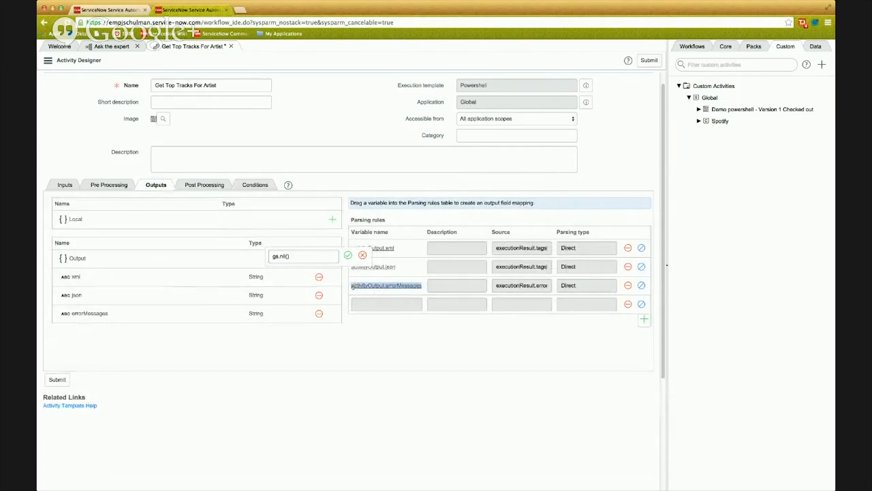
{"action": "left_click", "coordinate": [255, 184]}
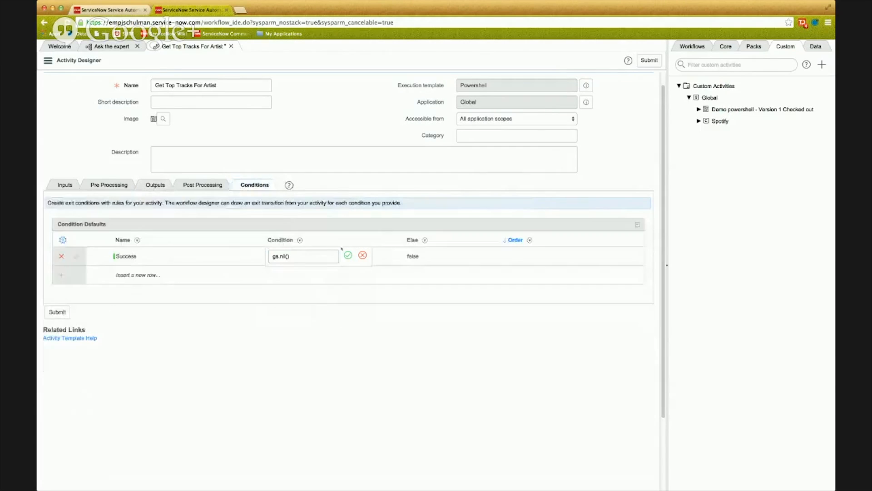
{"action": "key", "text": "super+v"}
{"action": "left_click", "coordinate": [349, 256]}
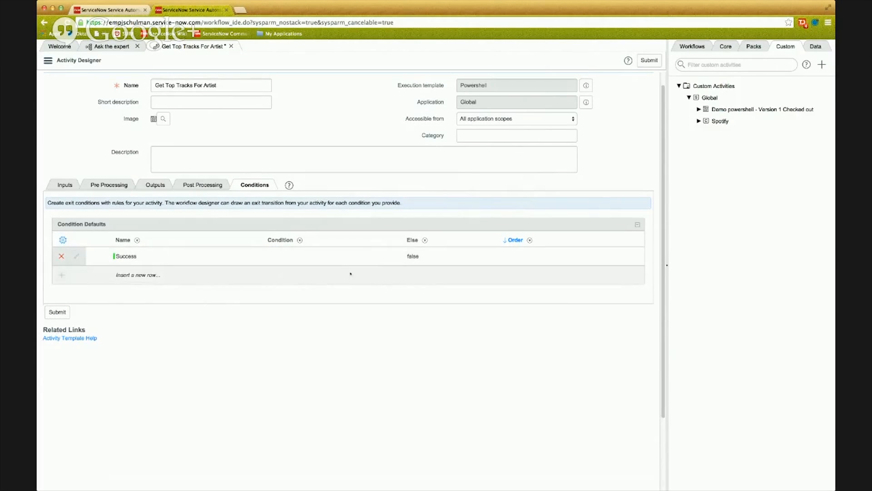
{"action": "double_click", "coordinate": [307, 257]}
{"action": "type", "text": "gs.nil()"}
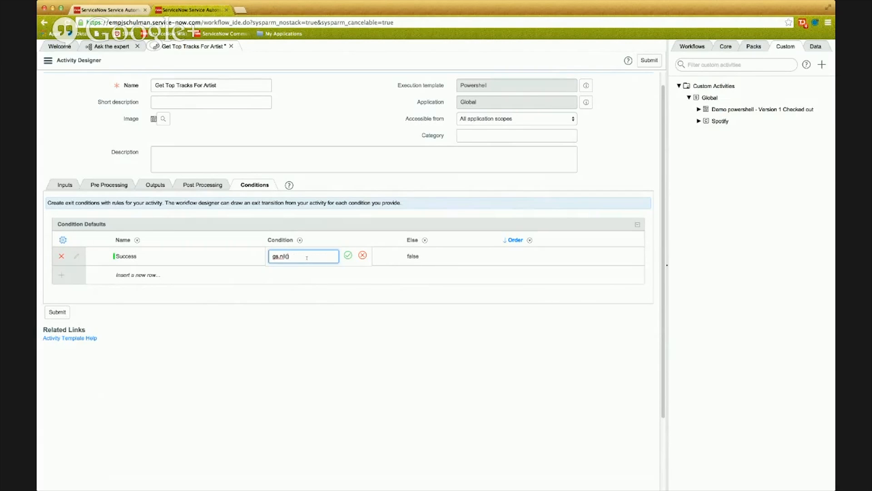
{"action": "key", "text": "ctrl+v"}
{"action": "key", "text": "Return"}
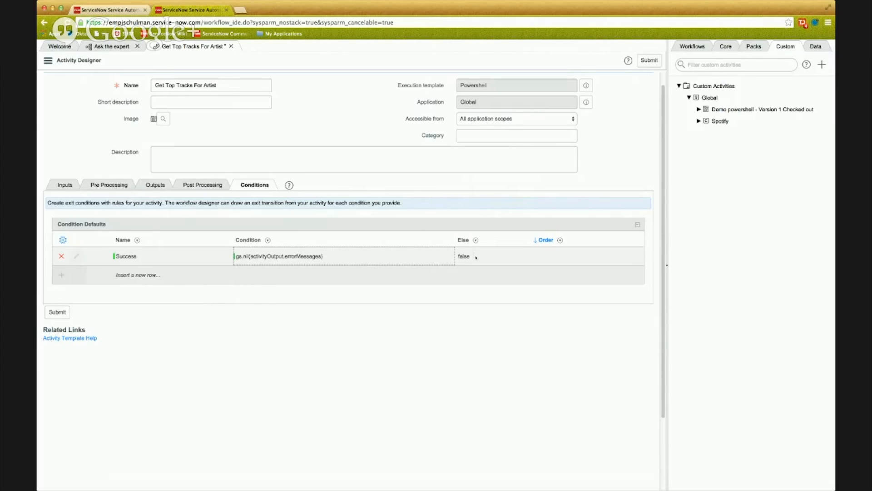
Set the order of the Success exit condition to 100.
{"action": "double_click", "coordinate": [549, 256]}
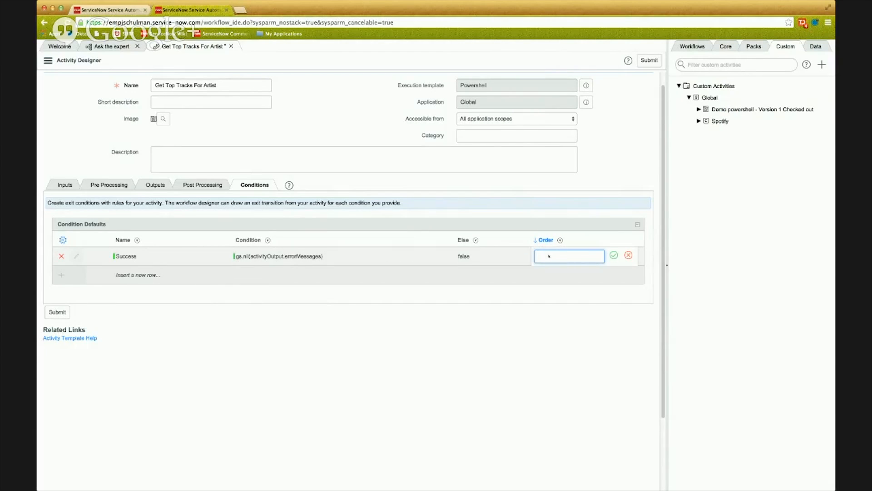
{"action": "type", "text": "100"}
{"action": "key", "text": "Return"}
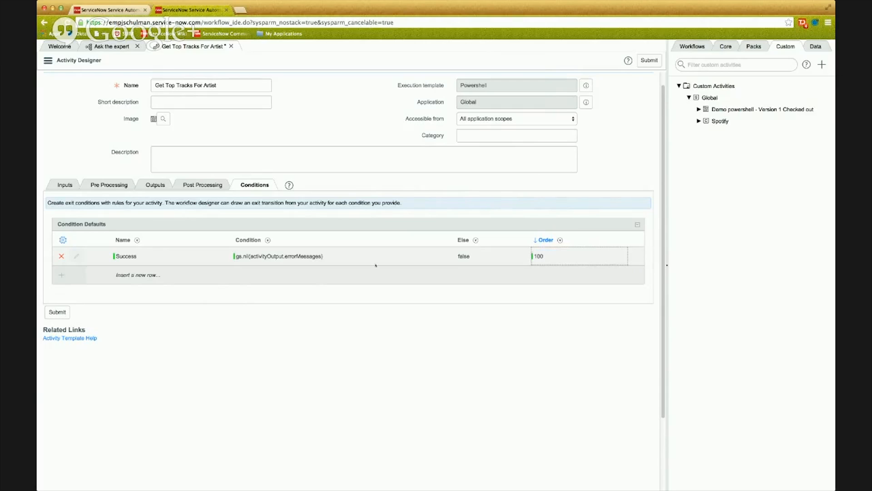
Add an exit condition named Failure with Else set to true and order 200.
{"action": "double_click", "coordinate": [168, 274]}
{"action": "type", "text": "Failure"}
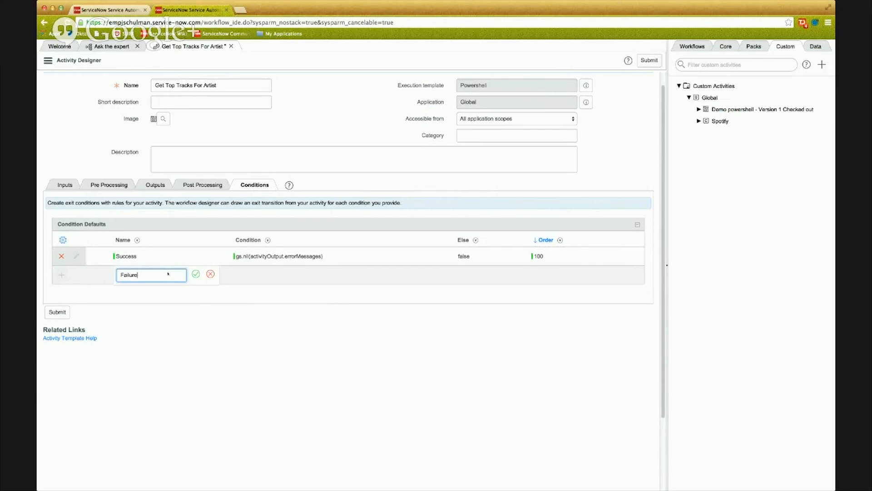
{"action": "key", "text": "Return"}
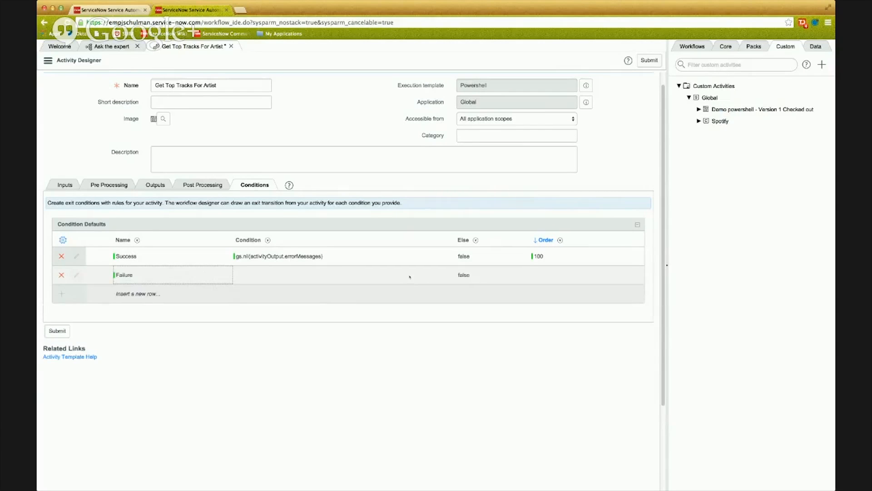
{"action": "double_click", "coordinate": [460, 274]}
{"action": "left_click", "coordinate": [470, 275]}
{"action": "left_click", "coordinate": [473, 249]}
{"action": "left_click", "coordinate": [492, 274]}
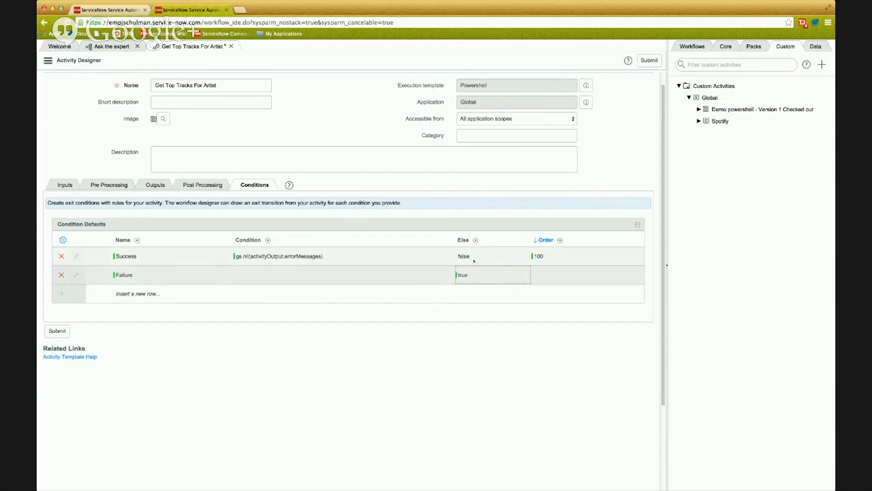
{"action": "left_click", "coordinate": [554, 274]}
{"action": "type", "text": "200"}
{"action": "key", "text": "Return"}
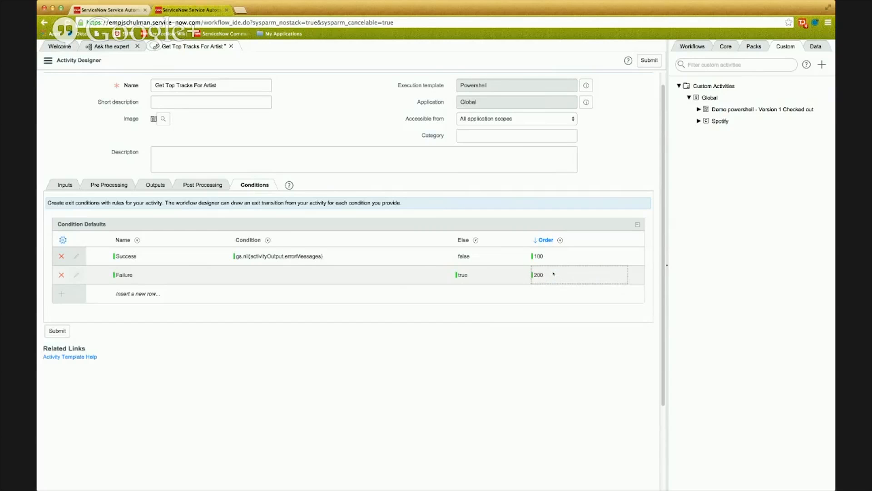
Set the activity's category to Spotify and submit the new Get Top Tracks For Artist activity.
{"action": "left_click", "coordinate": [552, 135]}
{"action": "type", "text": "Spo"}
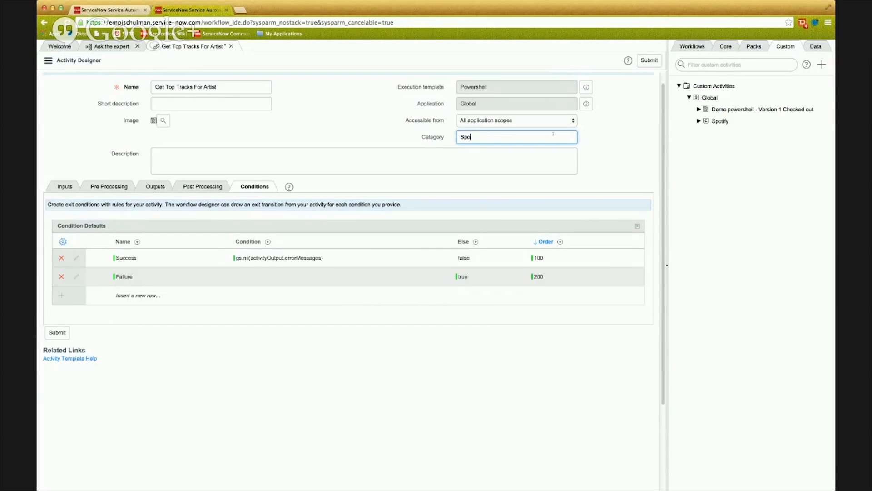
{"action": "type", "text": "tify"}
{"action": "left_click", "coordinate": [649, 62]}
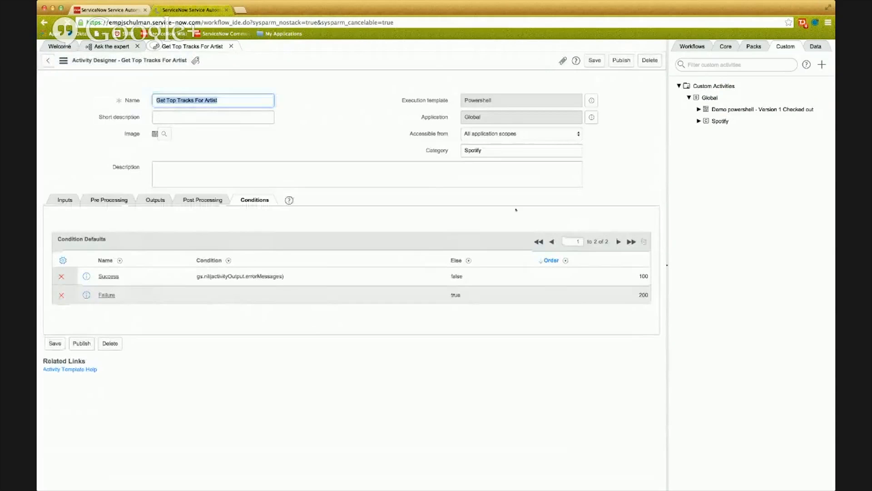
{"action": "left_click", "coordinate": [155, 200]}
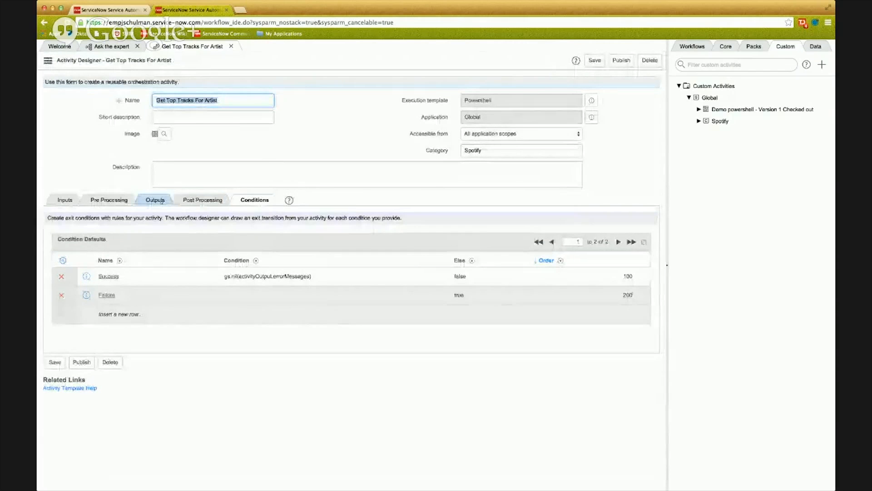
{"action": "left_click", "coordinate": [65, 200]}
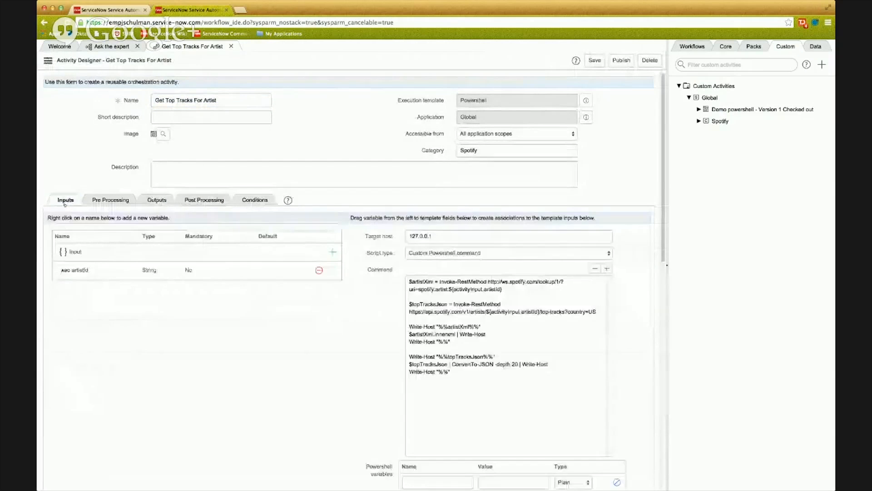
{"action": "left_click", "coordinate": [112, 46]}
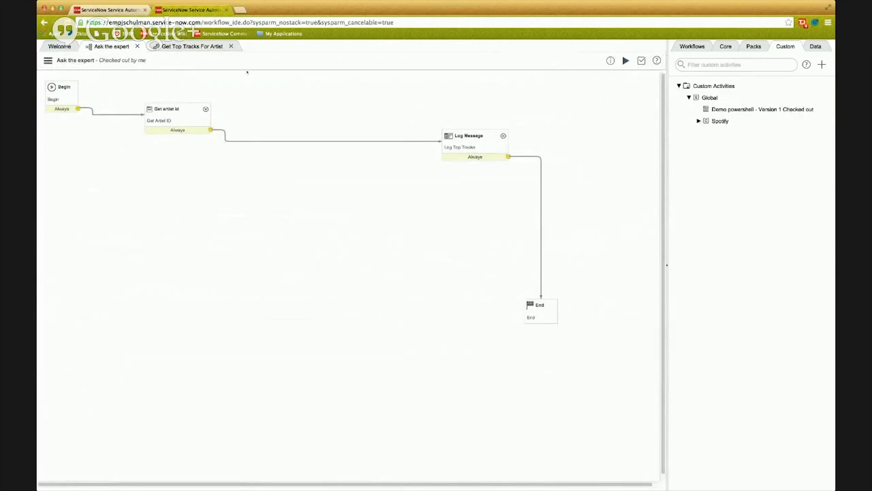
{"action": "left_click", "coordinate": [192, 47]}
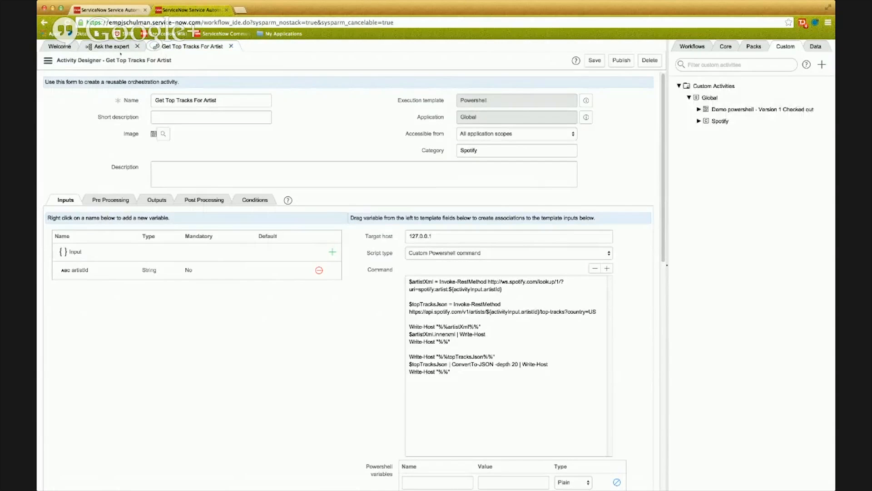
Insert the Get Top Tracks For Artist activity between Get artist id and Log Message in the Ask the expert workflow, naming it Get top tracks.
{"action": "left_click", "coordinate": [120, 47]}
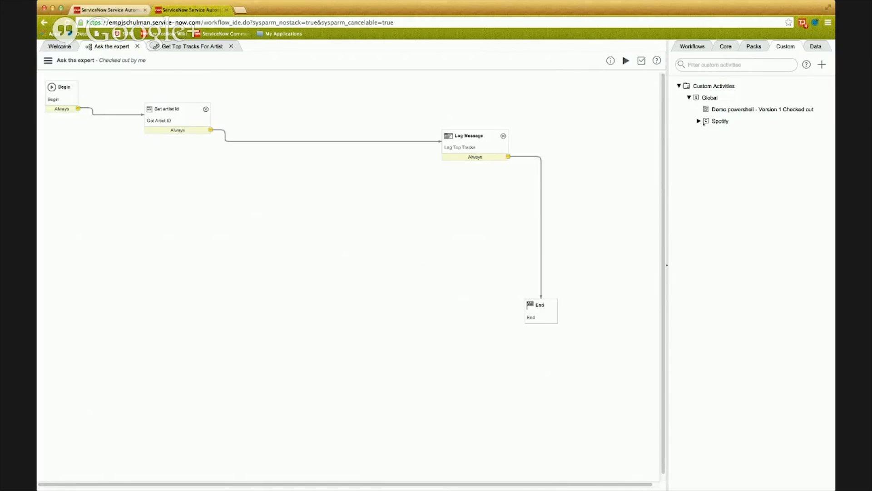
{"action": "left_click", "coordinate": [698, 121]}
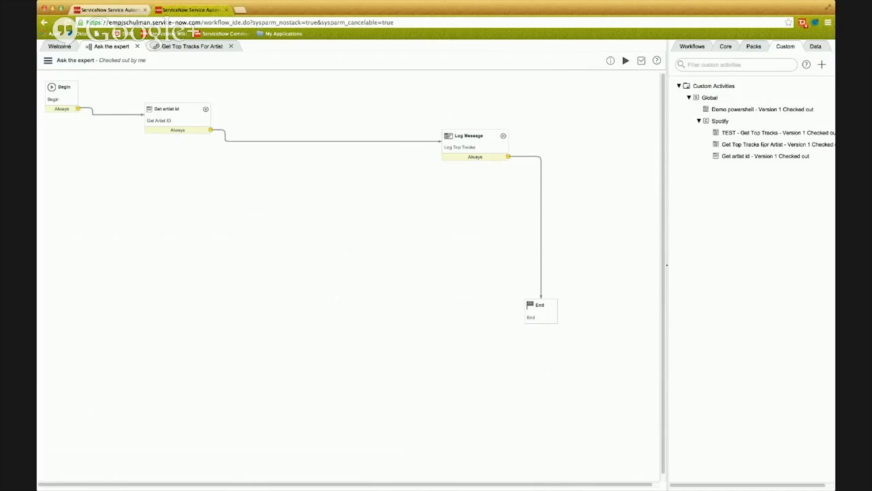
{"action": "left_click_drag", "start_coordinate": [762, 145], "coordinate": [345, 125]}
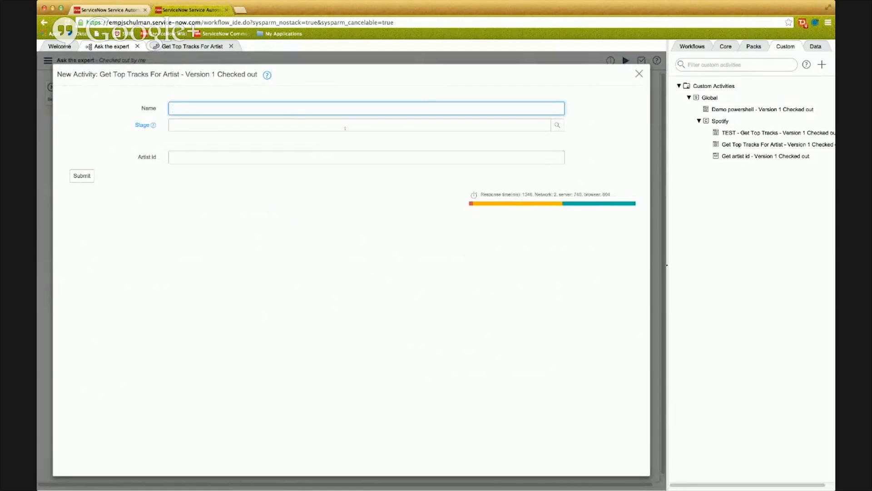
{"action": "type", "text": "Get top tracks"}
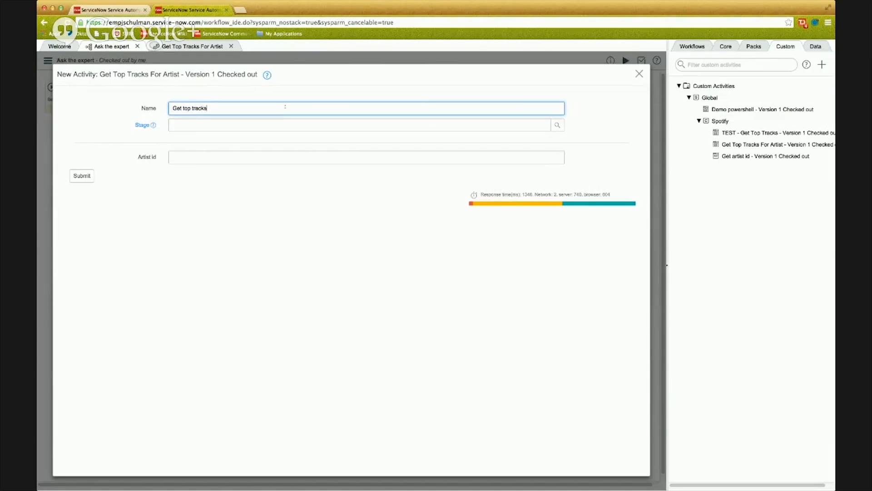
{"action": "key", "text": "Tab"}
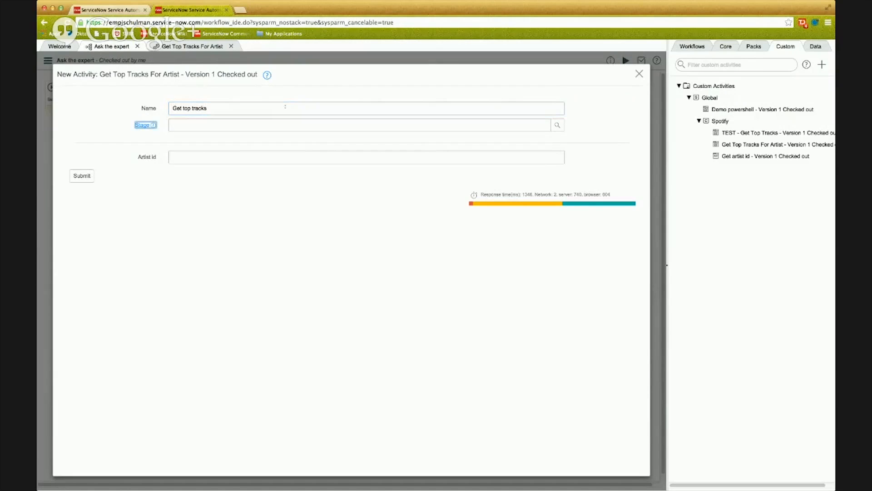
Map the new activity's Artist id to the id output of Get Artist ID, ${data.get(1).id}, and submit it.
{"action": "left_click", "coordinate": [248, 159]}
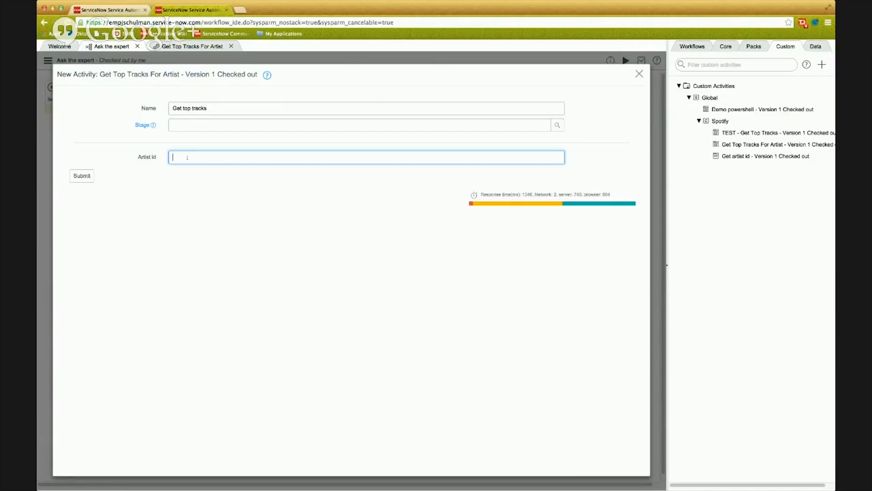
{"action": "left_click", "coordinate": [816, 46]}
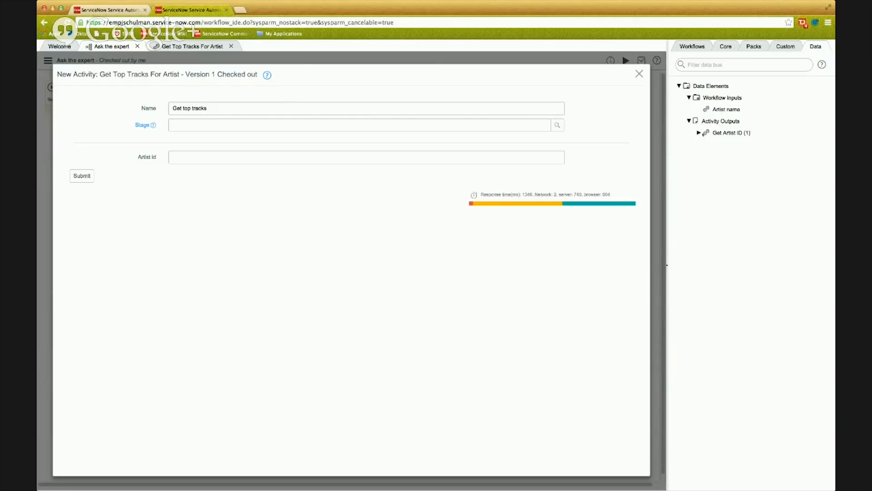
{"action": "left_click", "coordinate": [699, 133]}
{"action": "left_click_drag", "start_coordinate": [419, 156], "coordinate": [414, 158]}
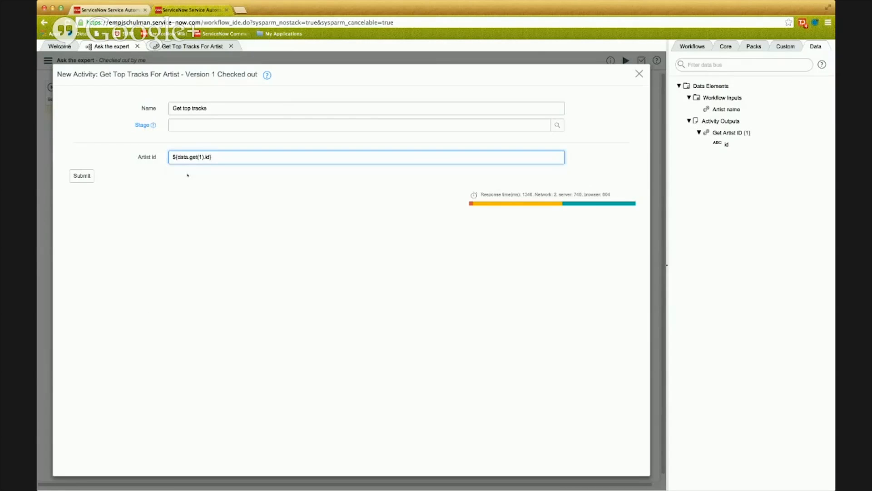
{"action": "double_click", "coordinate": [182, 157]}
{"action": "left_click_drag", "start_coordinate": [218, 157], "coordinate": [157, 157]}
{"action": "left_click", "coordinate": [223, 169]}
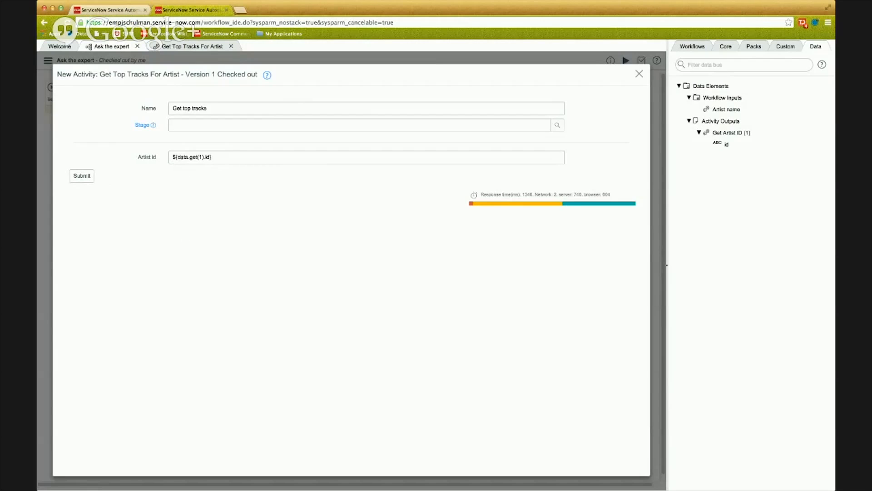
{"action": "left_click", "coordinate": [82, 175]}
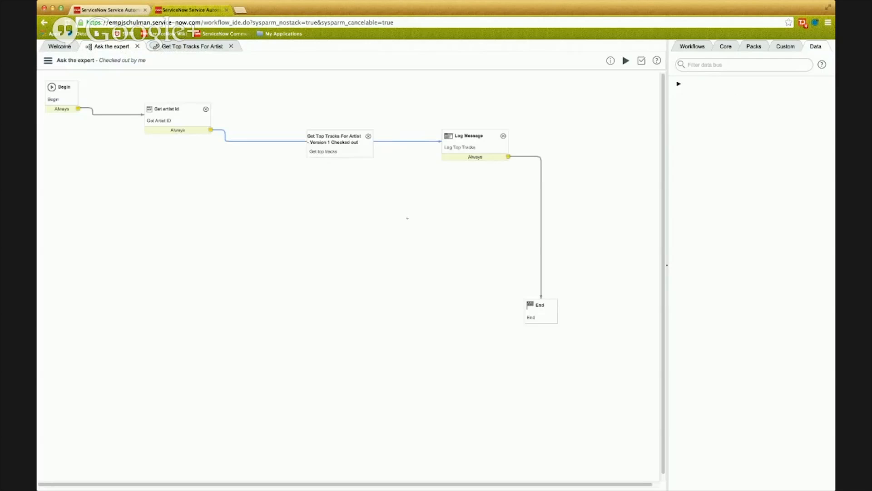
Route both the Success and Failure exits of Get top tracks to End, moving Log Message out of the path.
{"action": "left_click_drag", "start_coordinate": [342, 136], "coordinate": [337, 121]}
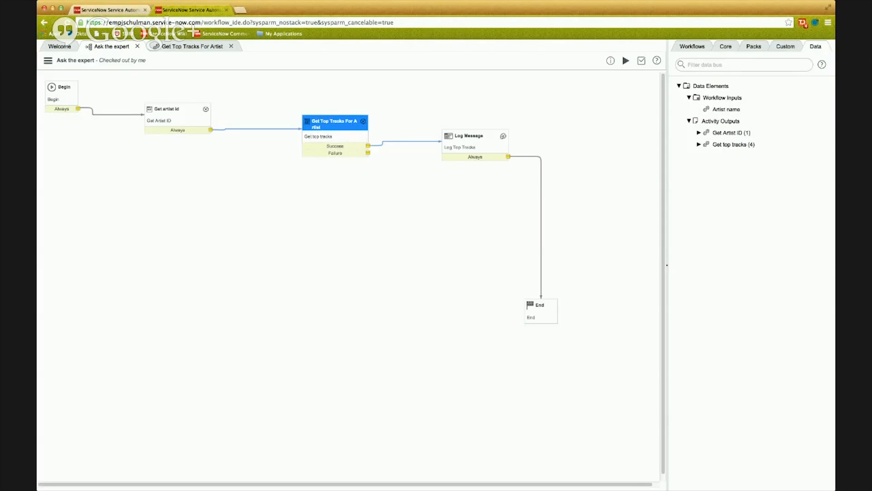
{"action": "left_click_drag", "start_coordinate": [439, 141], "coordinate": [540, 299]}
{"action": "left_click_drag", "start_coordinate": [475, 141], "coordinate": [454, 247]}
{"action": "left_click_drag", "start_coordinate": [368, 153], "coordinate": [540, 304]}
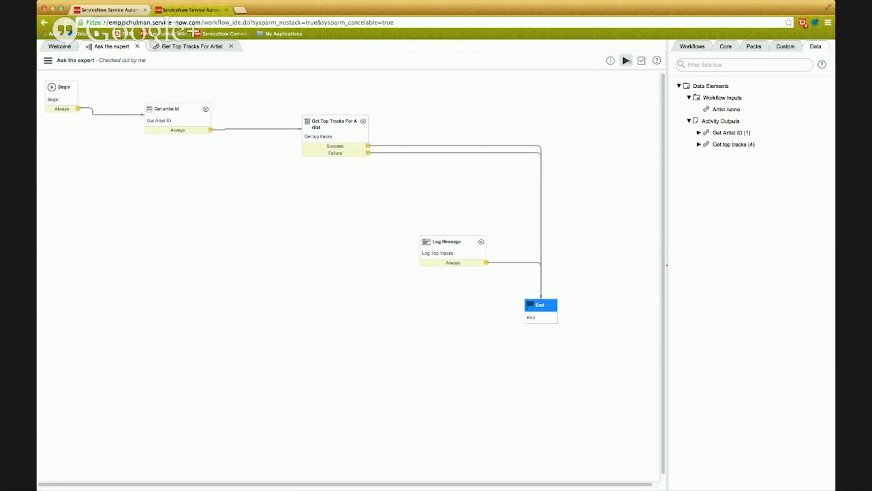
Run the Ask the expert workflow with Rolling Stones as the artist name.
{"action": "left_click", "coordinate": [626, 61]}
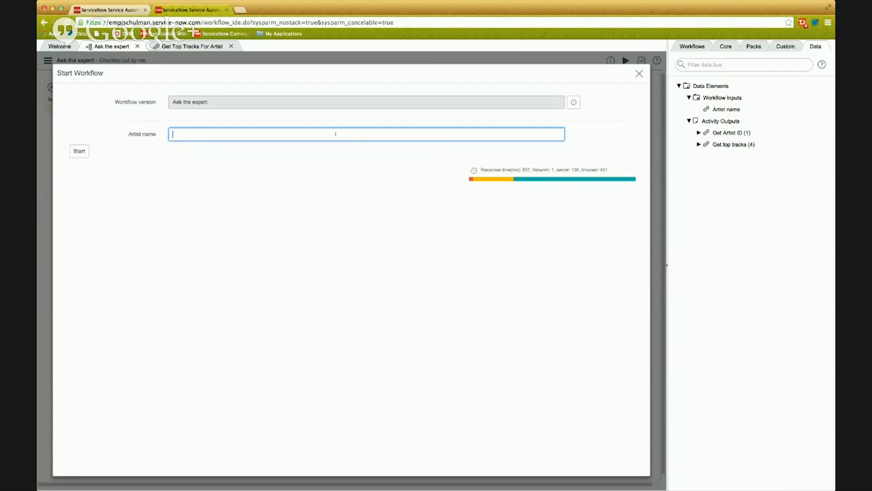
{"action": "type", "text": "Rolling Stones"}
{"action": "left_click", "coordinate": [81, 151]}
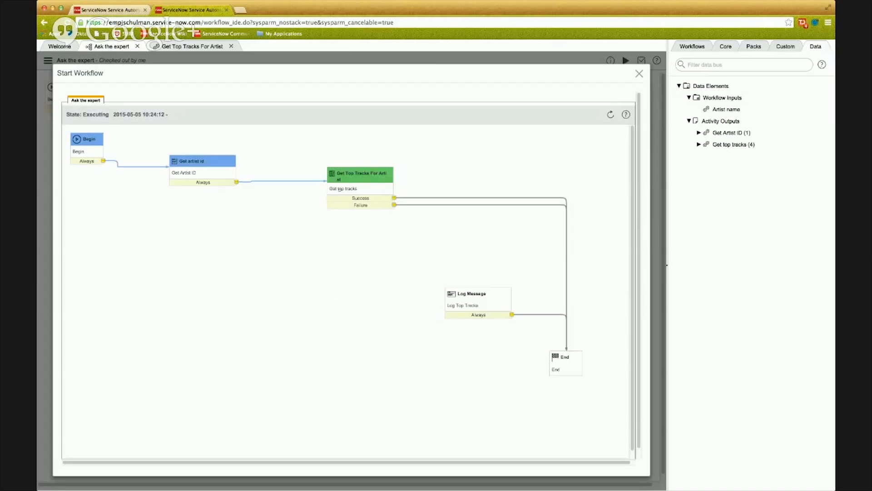
Refresh the workflow run and examine the state and databus output of the Get Artist ID and Get top tracks activities, then close it.
{"action": "mouse_move", "coordinate": [344, 179]}
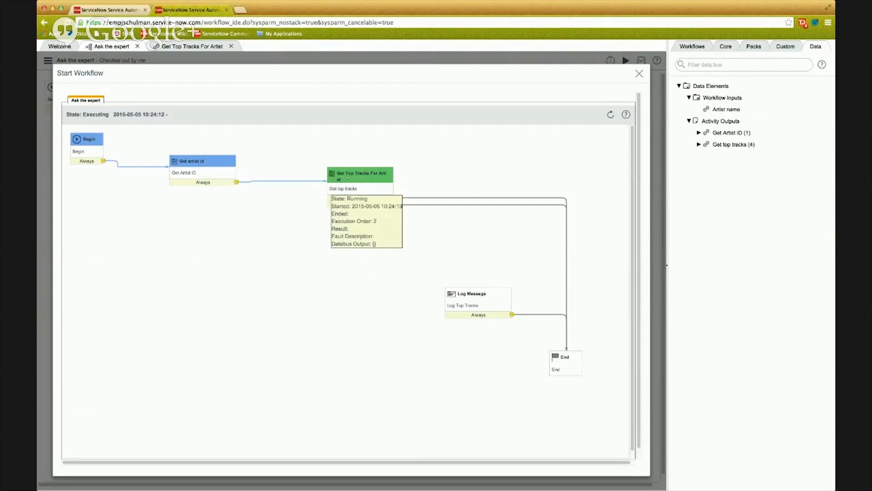
{"action": "left_click", "coordinate": [341, 175]}
{"action": "mouse_move", "coordinate": [196, 161]}
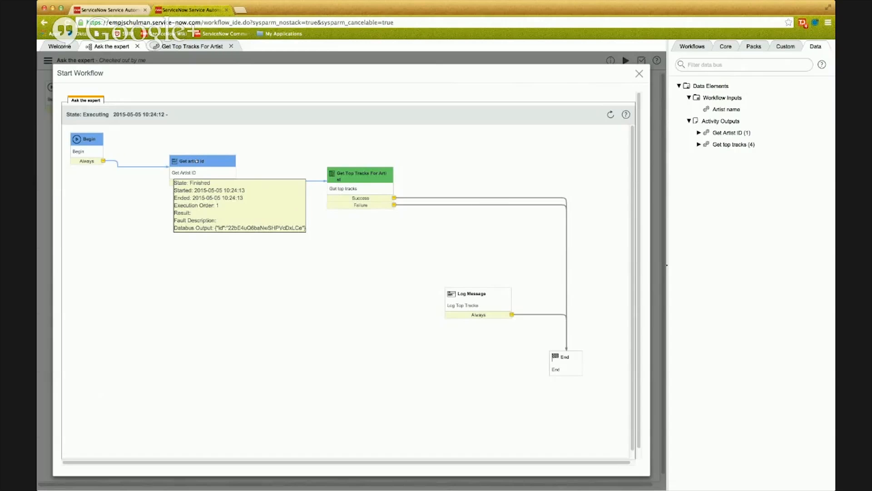
{"action": "mouse_move", "coordinate": [364, 180]}
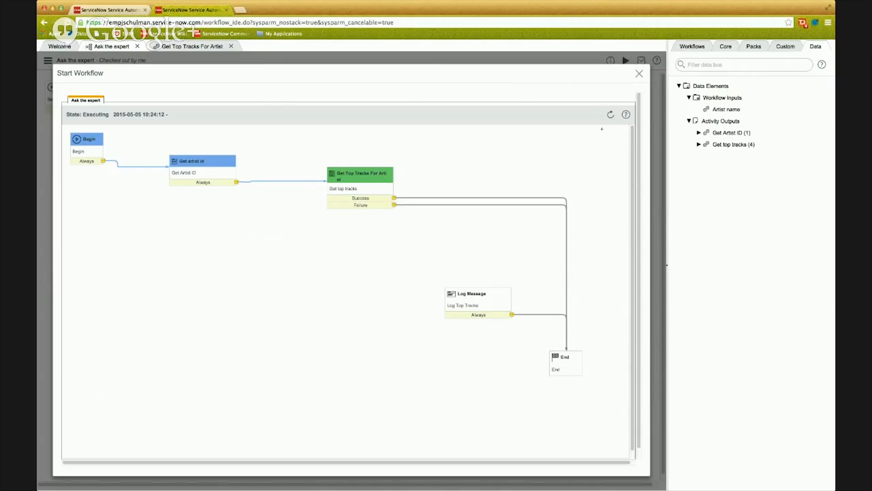
{"action": "left_click", "coordinate": [611, 114]}
{"action": "left_click", "coordinate": [611, 115]}
{"action": "left_click", "coordinate": [611, 114]}
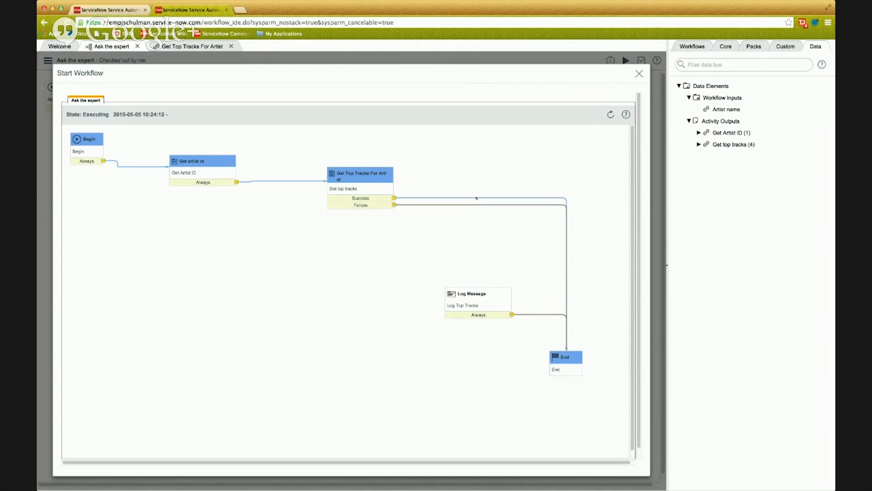
{"action": "mouse_move", "coordinate": [341, 173]}
{"action": "left_click", "coordinate": [639, 74]}
Remove the xml and json output variables and their parsing rules from the Get Top Tracks For Artist activity.
{"action": "left_click", "coordinate": [191, 46]}
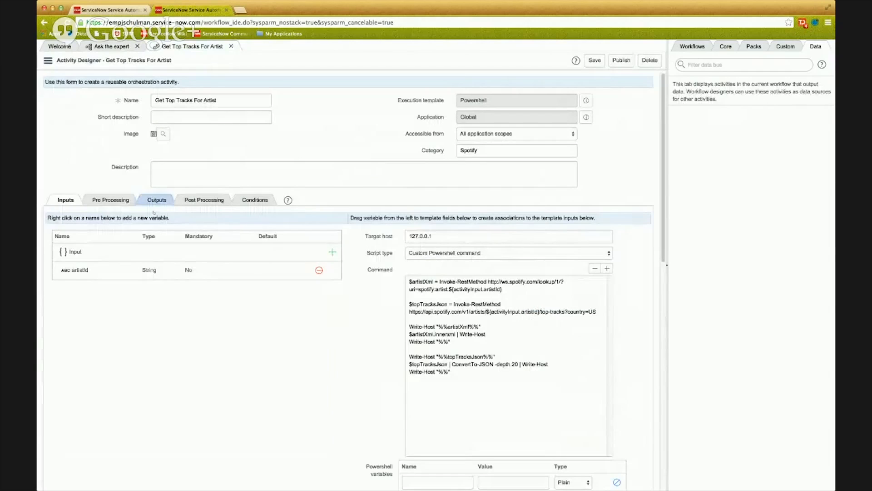
{"action": "left_click", "coordinate": [155, 201]}
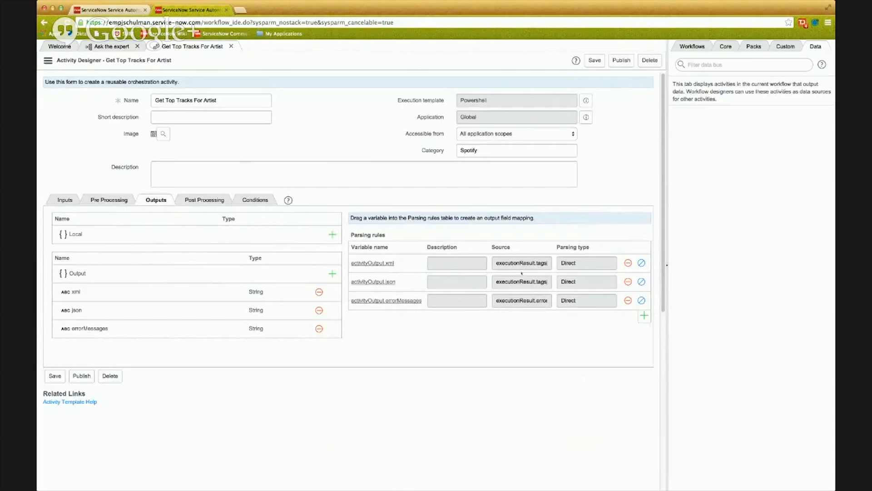
{"action": "left_click", "coordinate": [319, 292]}
{"action": "left_click", "coordinate": [319, 292]}
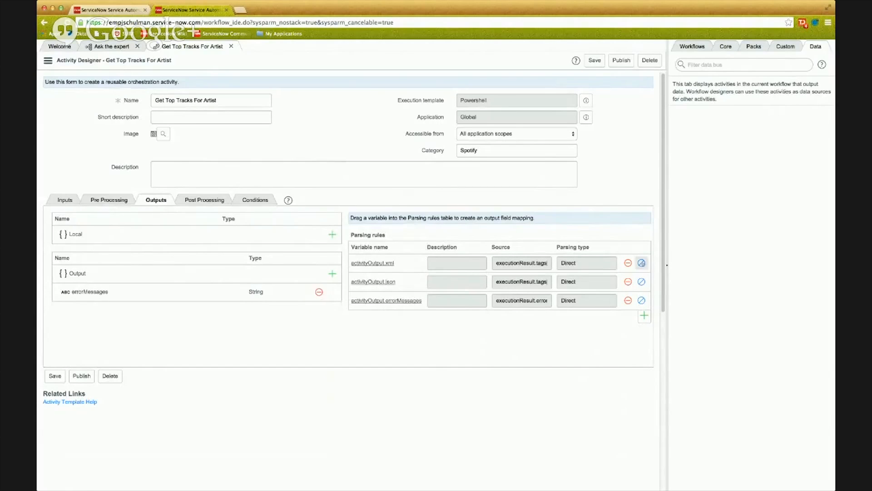
{"action": "left_click", "coordinate": [627, 262]}
{"action": "left_click", "coordinate": [628, 262]}
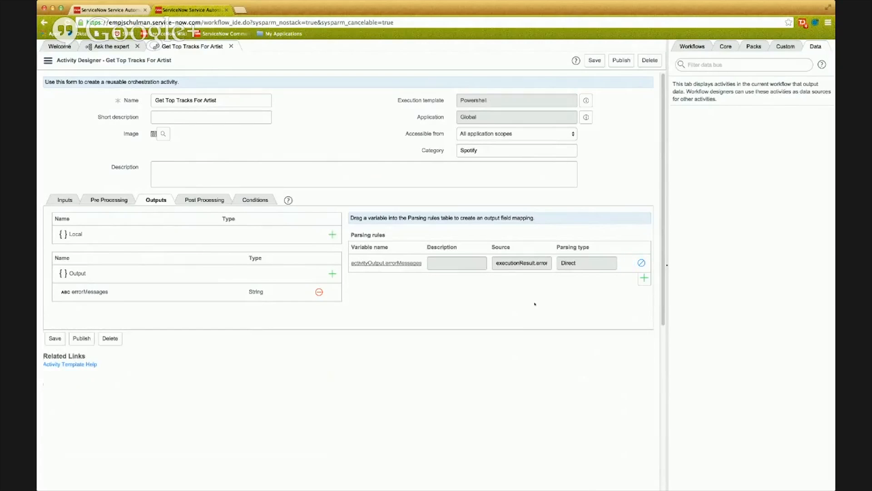
Add a string output variable named topTracksMessage to the activity.
{"action": "left_click", "coordinate": [332, 273]}
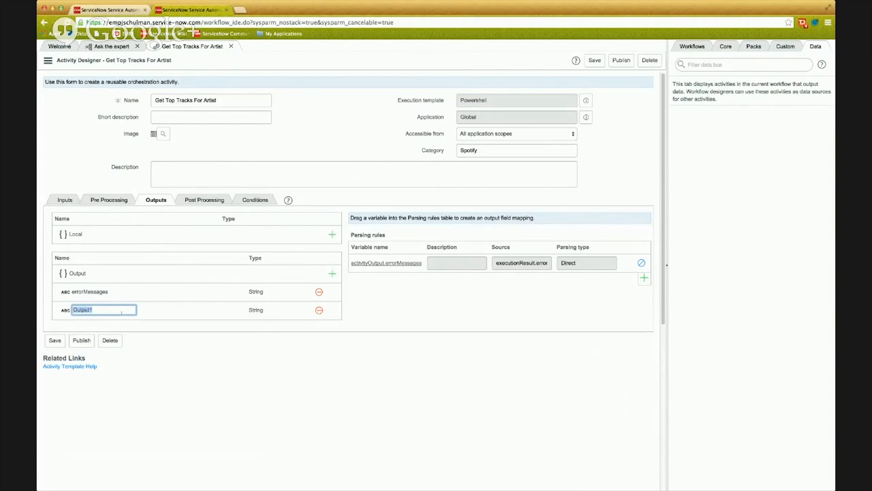
{"action": "type", "text": "topTracksMessage"}
{"action": "key", "text": "Return"}
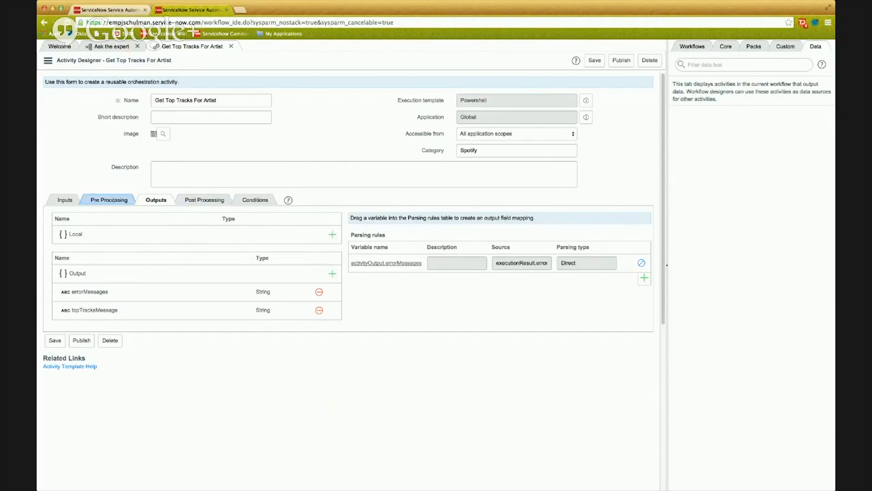
Review the activity's inputs and Powershell command along with the input process and output process script areas.
{"action": "left_click", "coordinate": [109, 200]}
{"action": "left_click", "coordinate": [205, 200]}
{"action": "left_click", "coordinate": [111, 201]}
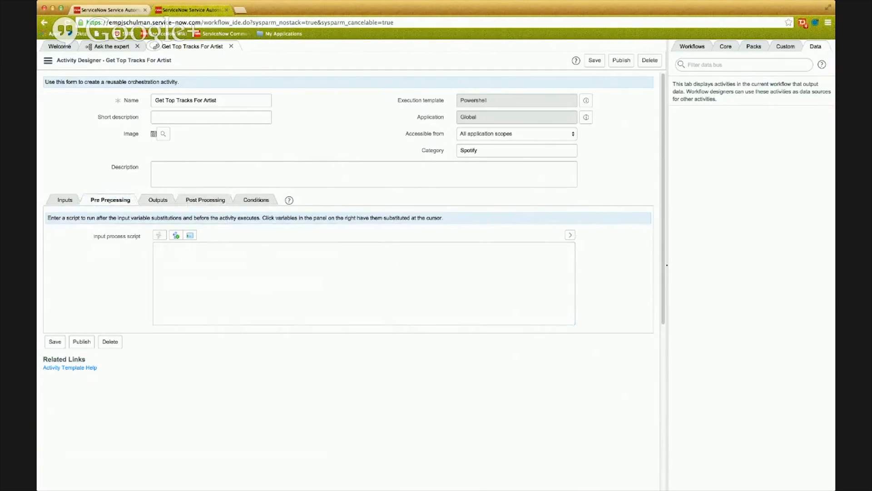
{"action": "left_click", "coordinate": [60, 202]}
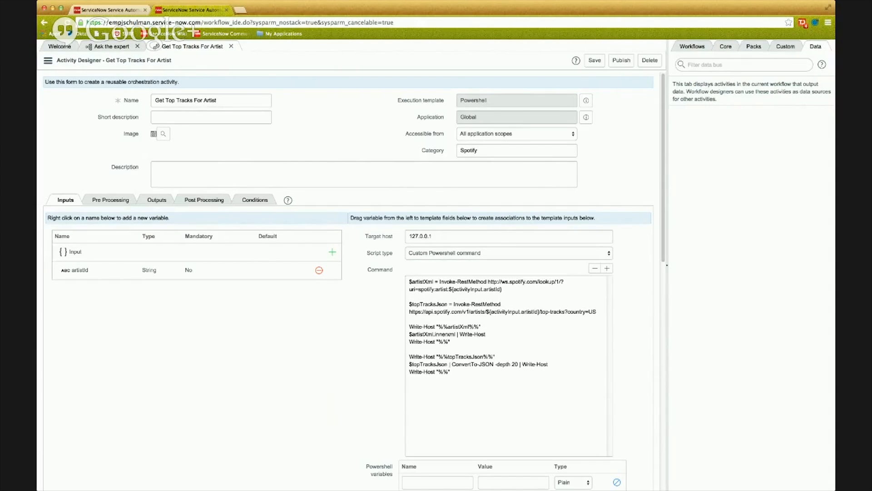
{"action": "left_click", "coordinate": [115, 200]}
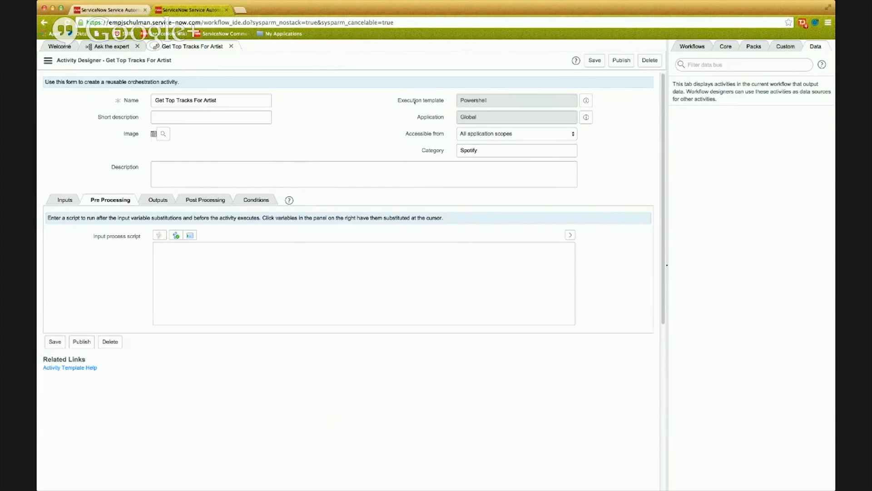
{"action": "left_click", "coordinate": [238, 256]}
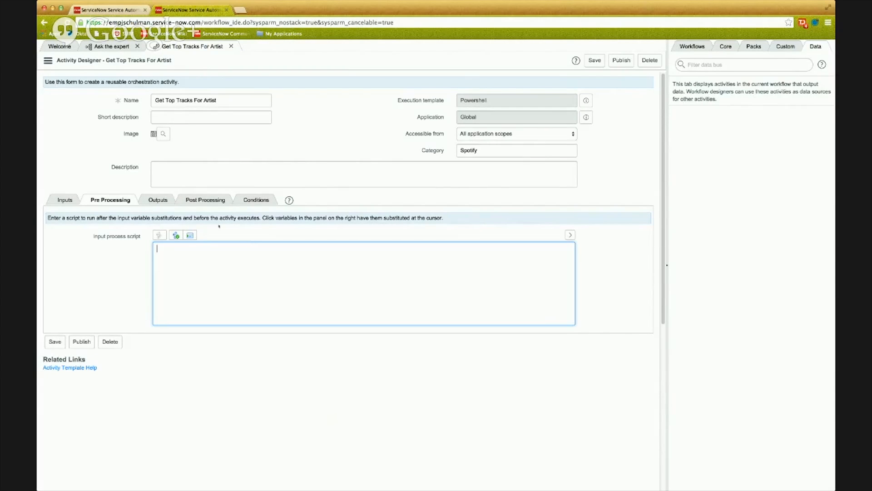
{"action": "left_click", "coordinate": [65, 200]}
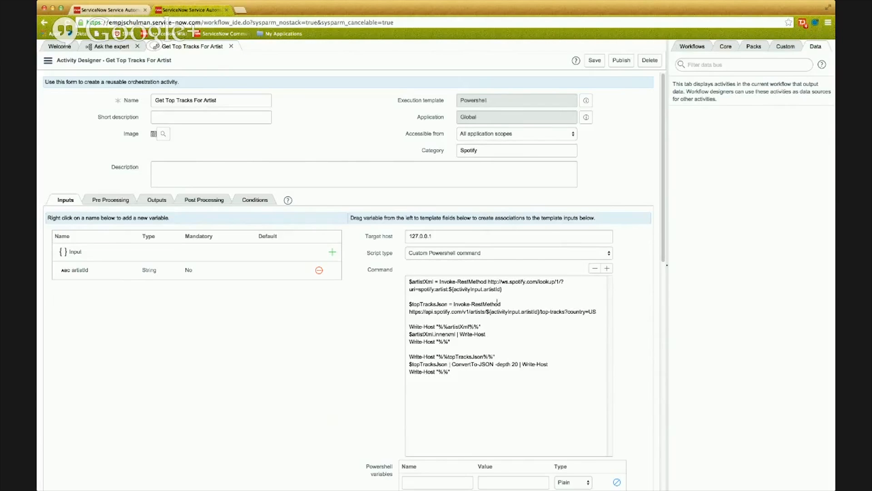
{"action": "left_click", "coordinate": [127, 202]}
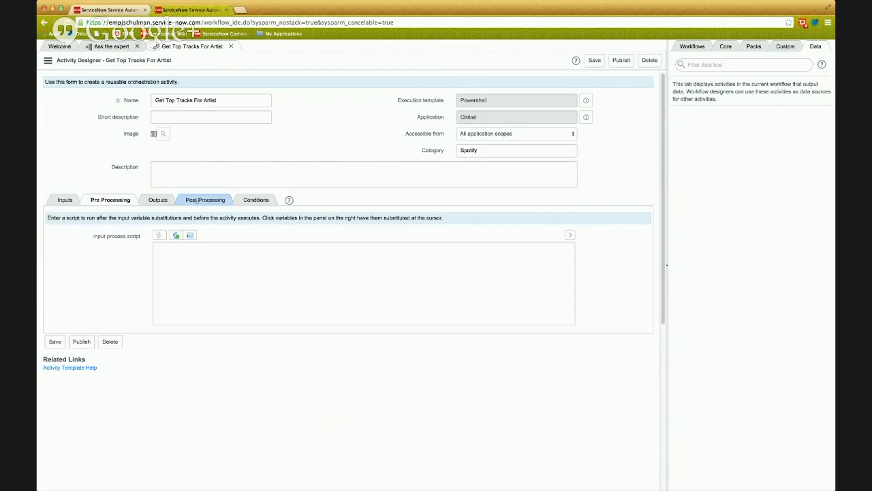
{"action": "left_click", "coordinate": [197, 201]}
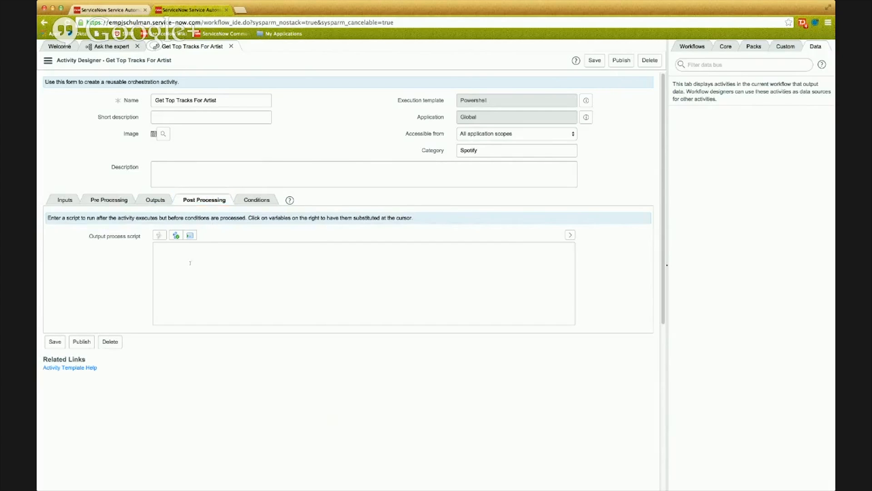
{"action": "left_click", "coordinate": [249, 271]}
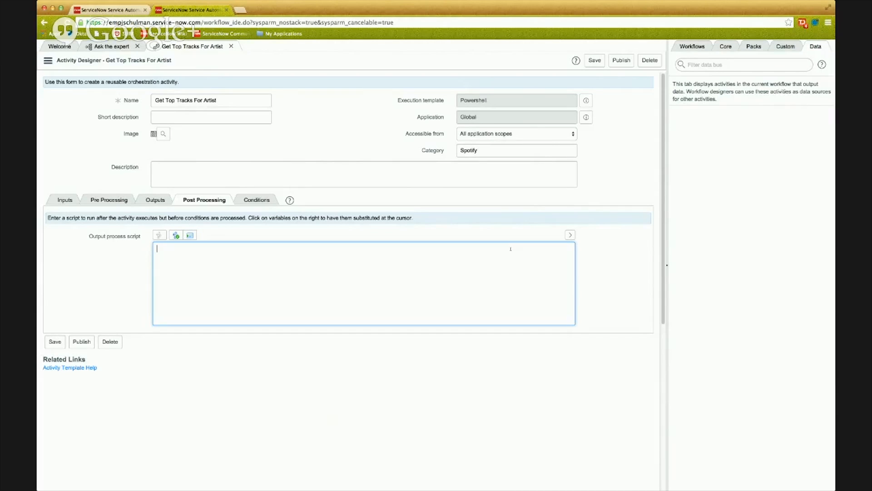
{"action": "left_click", "coordinate": [155, 200]}
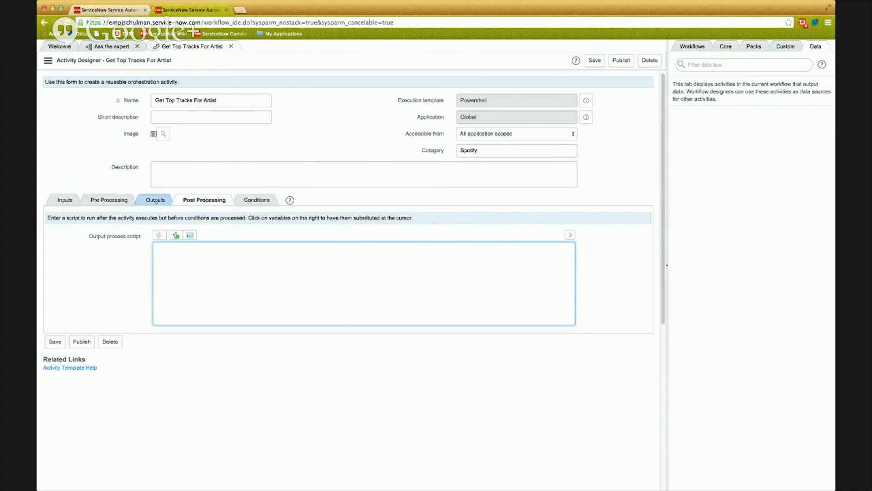
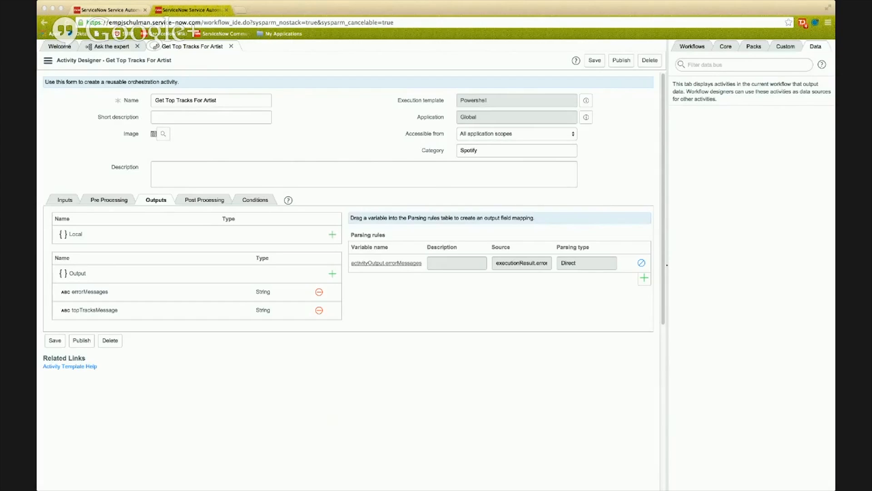
Add a local string variable named artistName to the activity's outputs.
{"action": "left_click", "coordinate": [116, 46]}
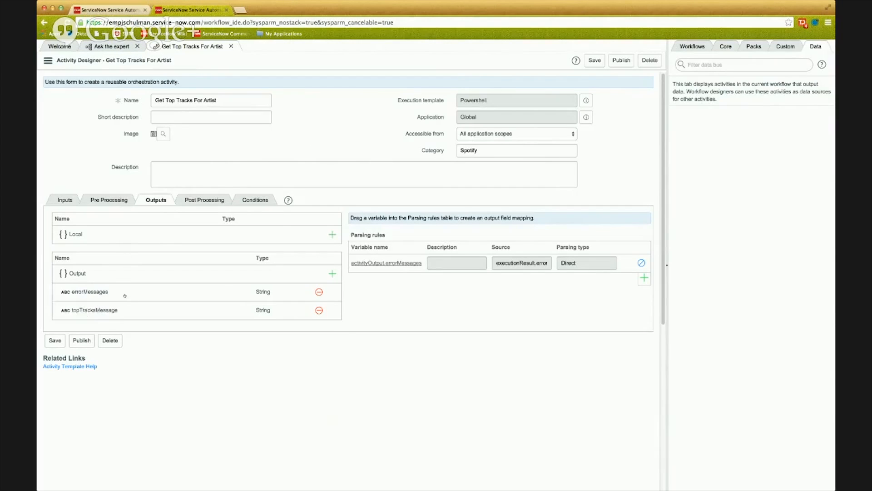
{"action": "left_click", "coordinate": [332, 234]}
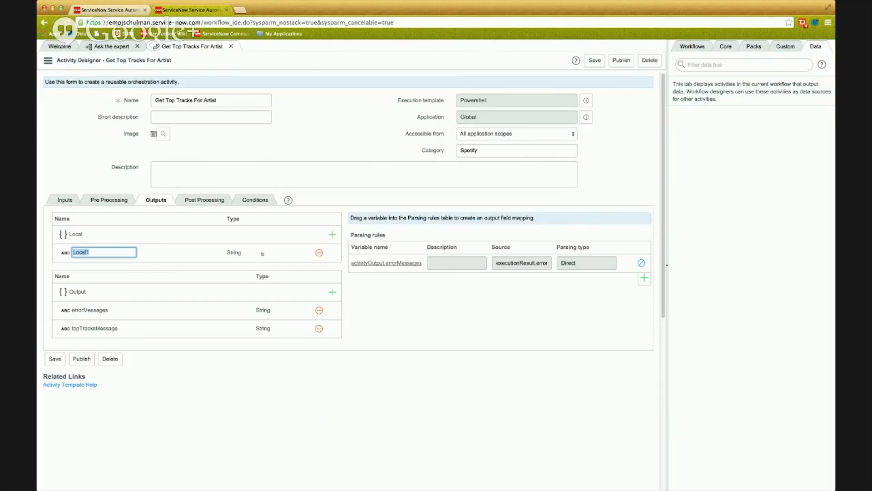
{"action": "type", "text": "artistName"}
{"action": "key", "text": "Return"}
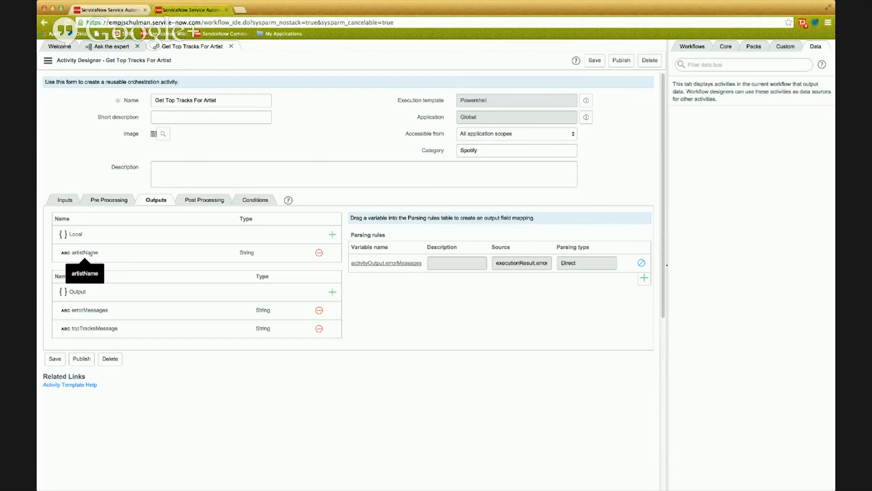
Add a parsing rule for the local artistName variable with source executionResult.tags, tags property artistXml and parsing type XML.
{"action": "left_click", "coordinate": [644, 278]}
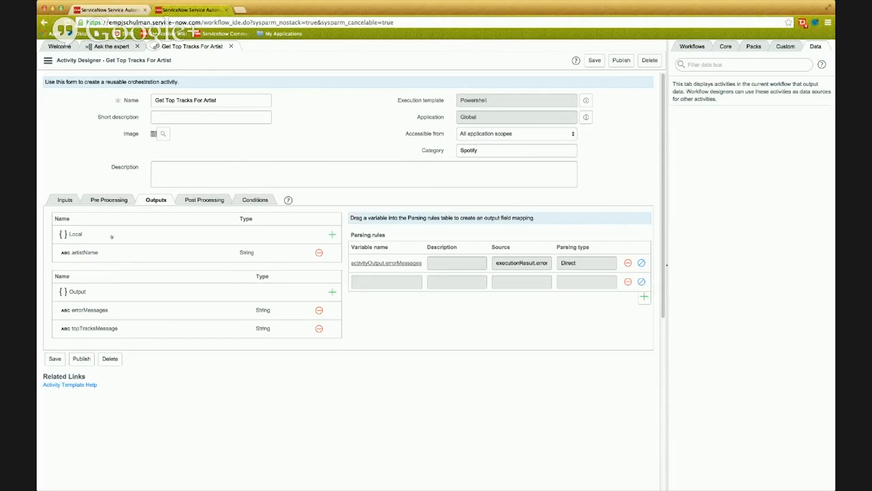
{"action": "left_click_drag", "start_coordinate": [88, 252], "coordinate": [387, 282]}
{"action": "left_click", "coordinate": [495, 288]}
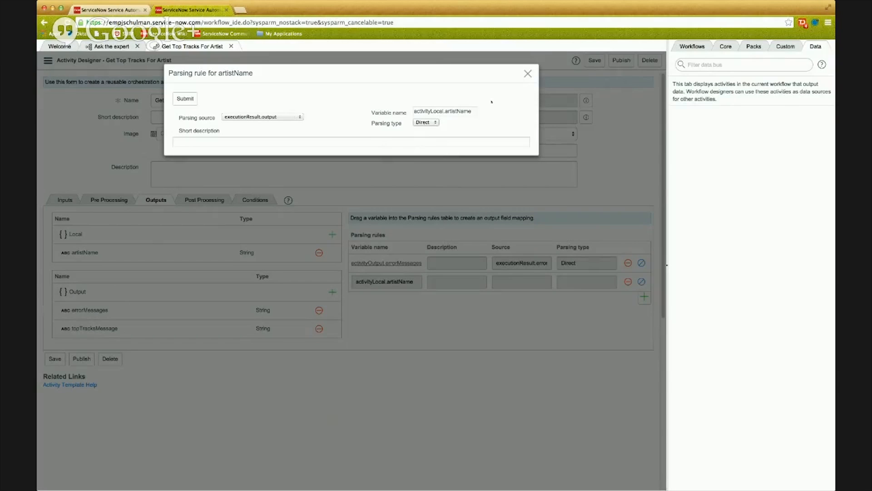
{"action": "left_click", "coordinate": [262, 117]}
{"action": "left_click", "coordinate": [292, 104]}
{"action": "left_click", "coordinate": [290, 121]}
{"action": "key", "text": "super+Tab"}
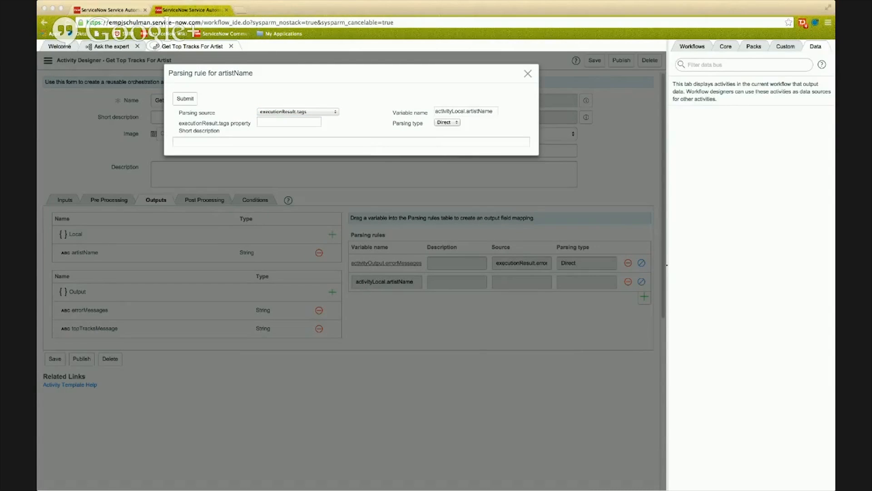
{"action": "key", "text": "super+Tab"}
{"action": "type", "text": "artistXml"}
{"action": "left_click", "coordinate": [446, 123]}
{"action": "left_click", "coordinate": [489, 132]}
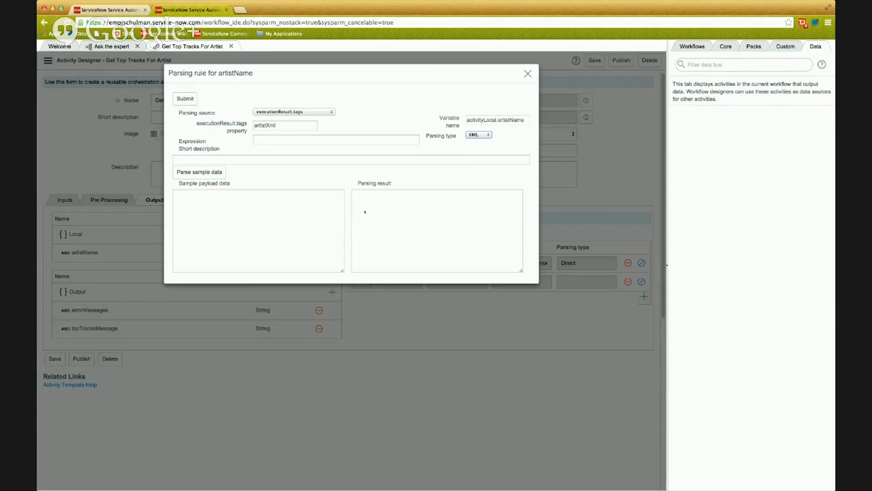
Paste the sample artist XML for Metallica as the rule's sample payload data and parse it.
{"action": "key", "text": "super+Tab"}
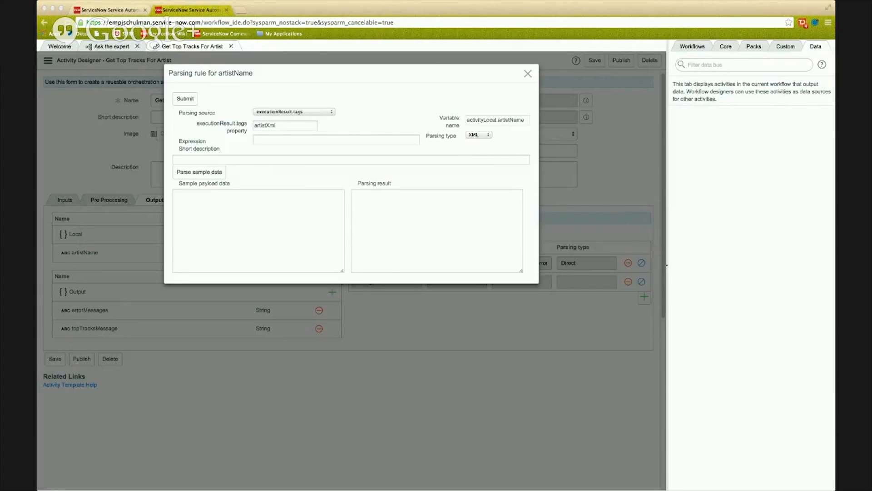
{"action": "key", "text": "super+Tab"}
{"action": "left_click", "coordinate": [257, 225]}
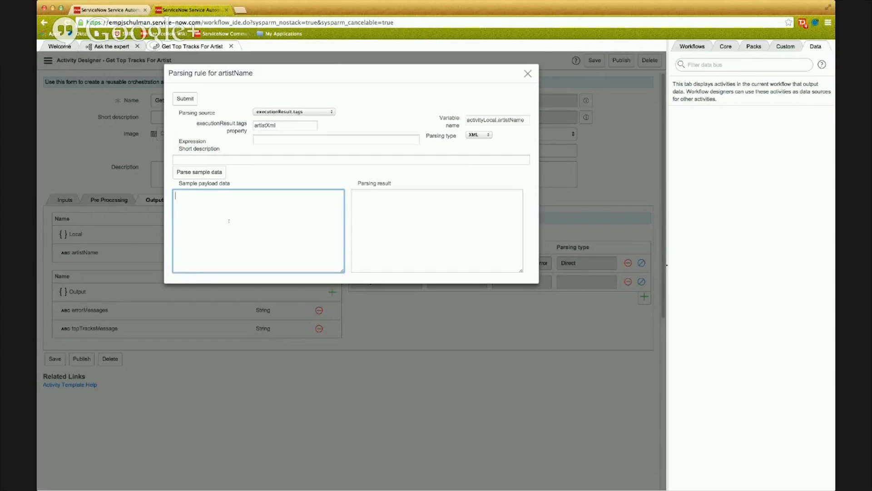
{"action": "type", "text": "<?xml version=\"1.0\" encoding=\"utf-8\"?> <artist xmlns=\"http://www.spotify.com/ns/music/1\"> <name>Metallica</name> </artist>"}
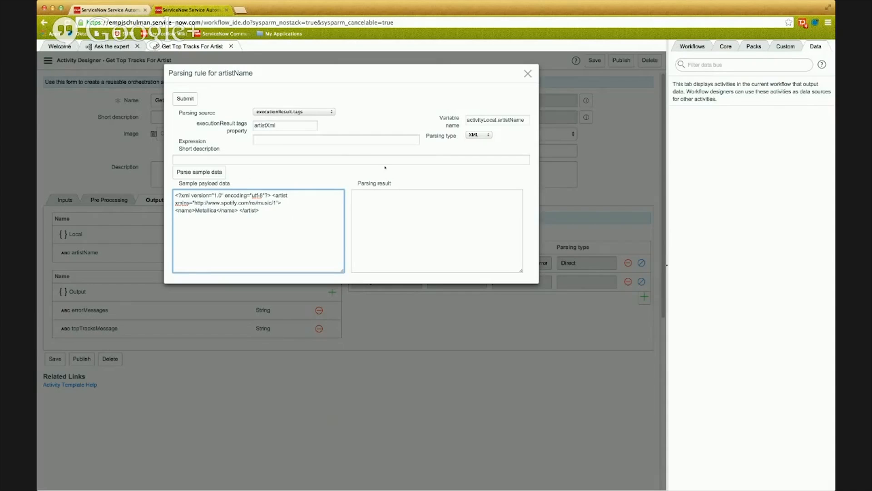
{"action": "left_click", "coordinate": [467, 136]}
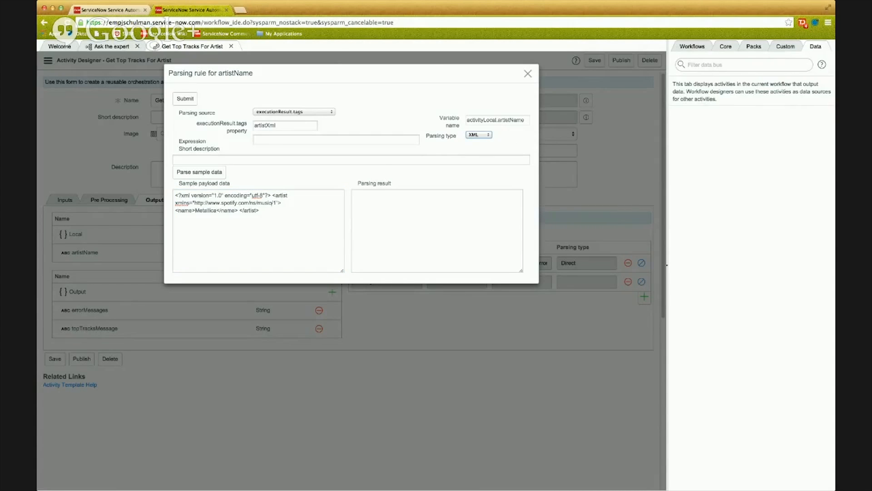
{"action": "left_click", "coordinate": [210, 172]}
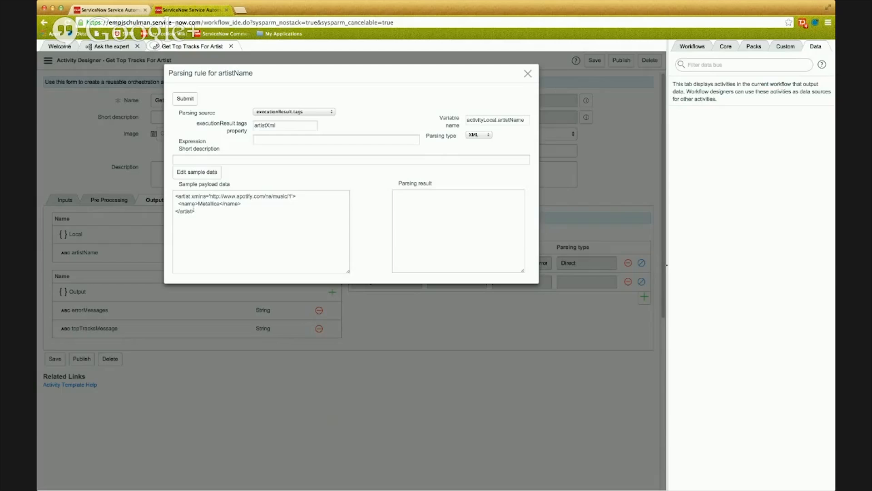
Set the rule's expression to /artist/name from the name element, test it and submit the parsing rule.
{"action": "left_click", "coordinate": [208, 205]}
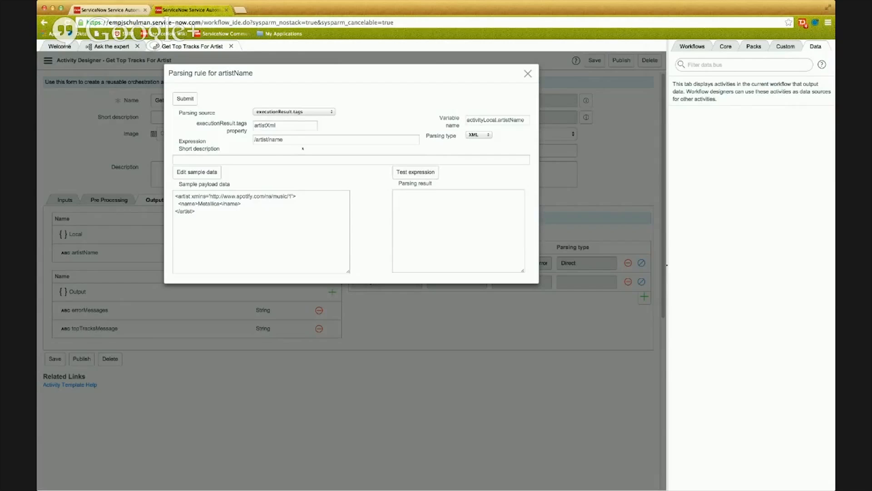
{"action": "left_click", "coordinate": [411, 172]}
{"action": "left_click", "coordinate": [426, 202]}
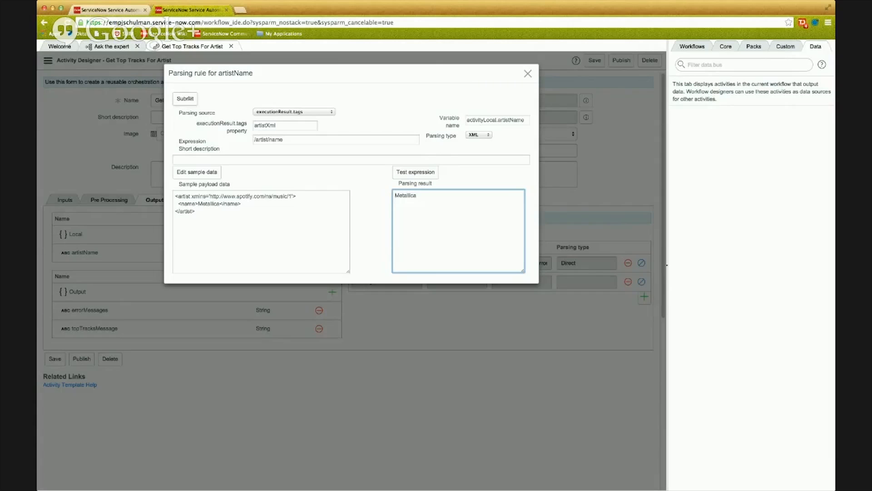
{"action": "left_click", "coordinate": [185, 98]}
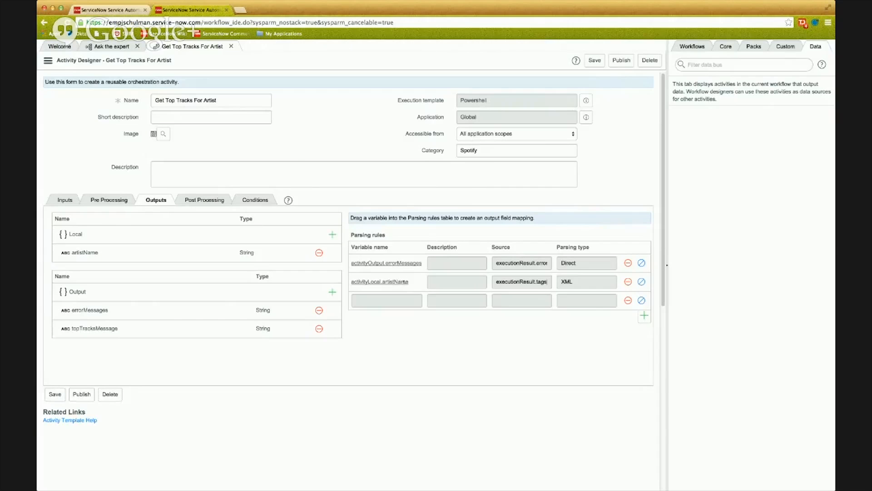
Review the parsing source options for the topTracksMessage and errorMessages outputs without changing any parsing rule.
{"action": "left_click", "coordinate": [222, 202]}
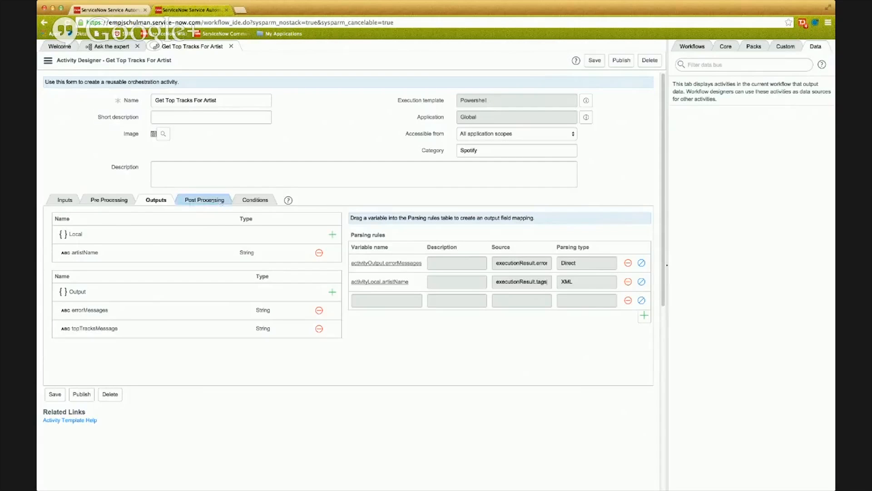
{"action": "left_click", "coordinate": [156, 200]}
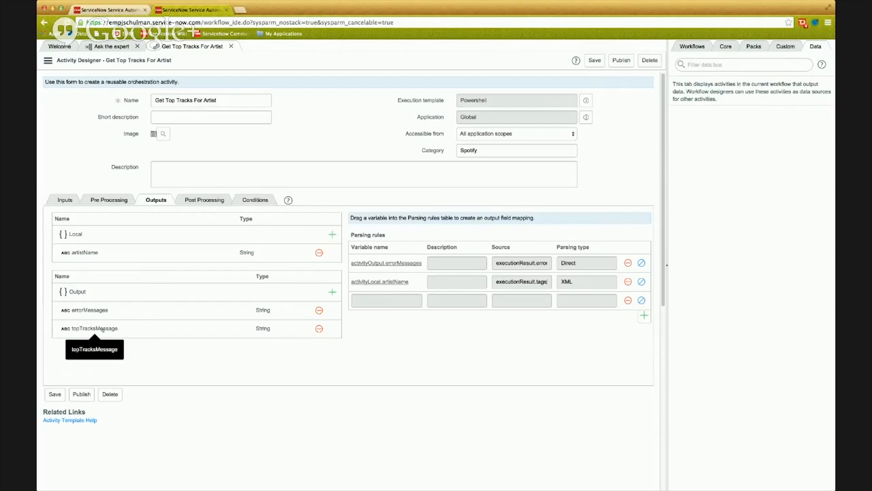
{"action": "left_click_drag", "start_coordinate": [90, 328], "coordinate": [386, 300]}
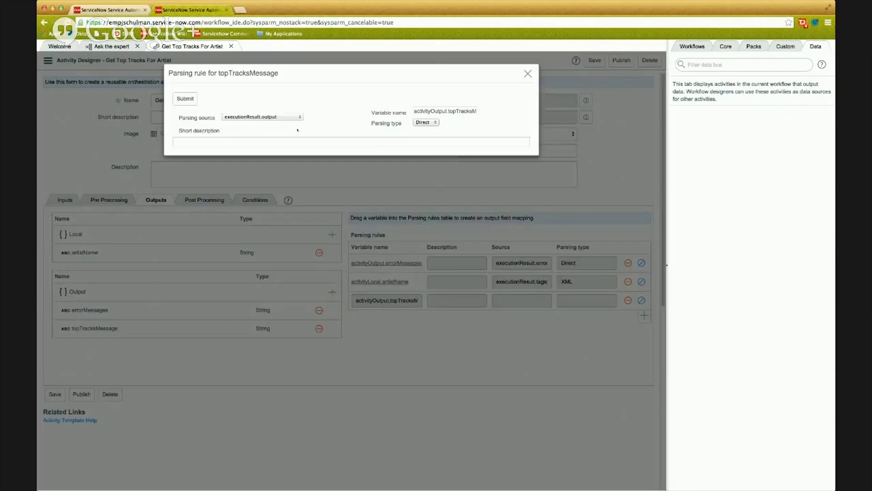
{"action": "left_click", "coordinate": [295, 117]}
{"action": "left_click", "coordinate": [527, 74]}
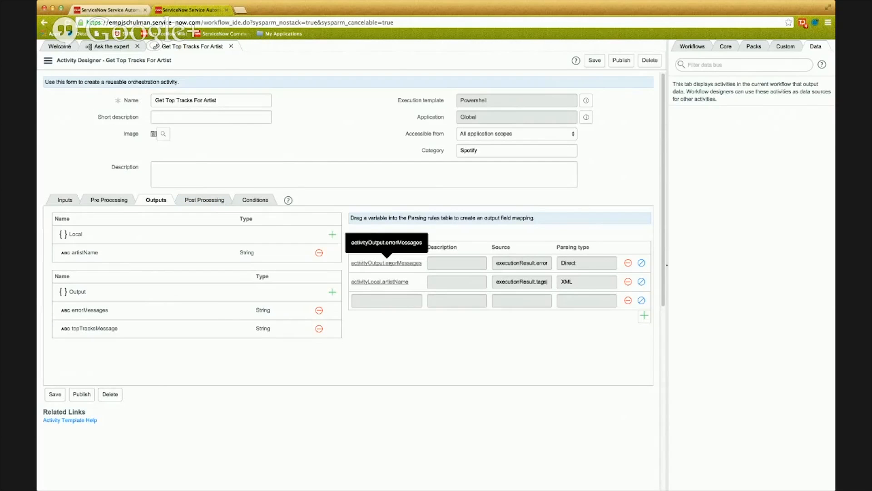
{"action": "left_click", "coordinate": [387, 263]}
{"action": "left_click", "coordinate": [297, 118]}
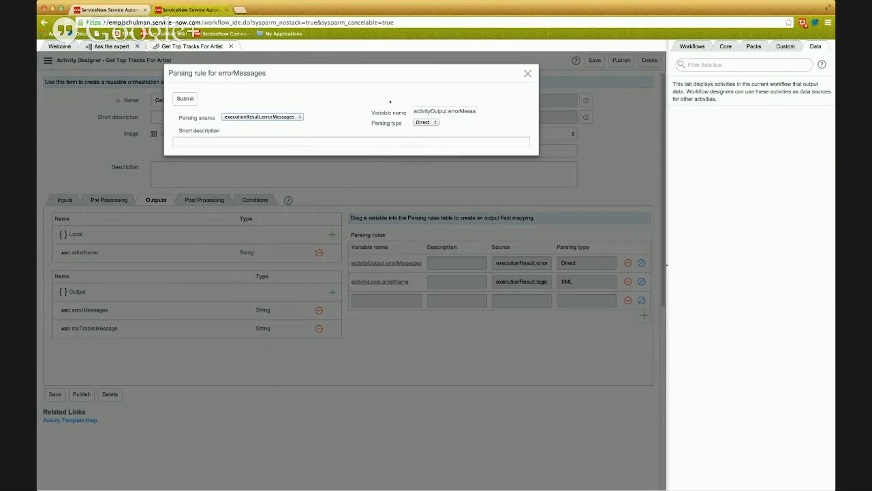
{"action": "left_click", "coordinate": [527, 73]}
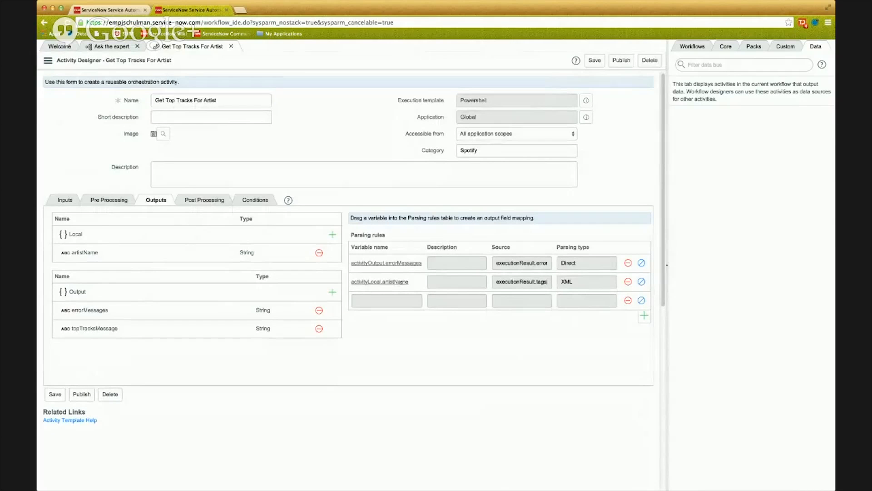
Paste the prepared script that builds the top 10 tracks message into the post-processing output process script.
{"action": "left_click", "coordinate": [204, 200]}
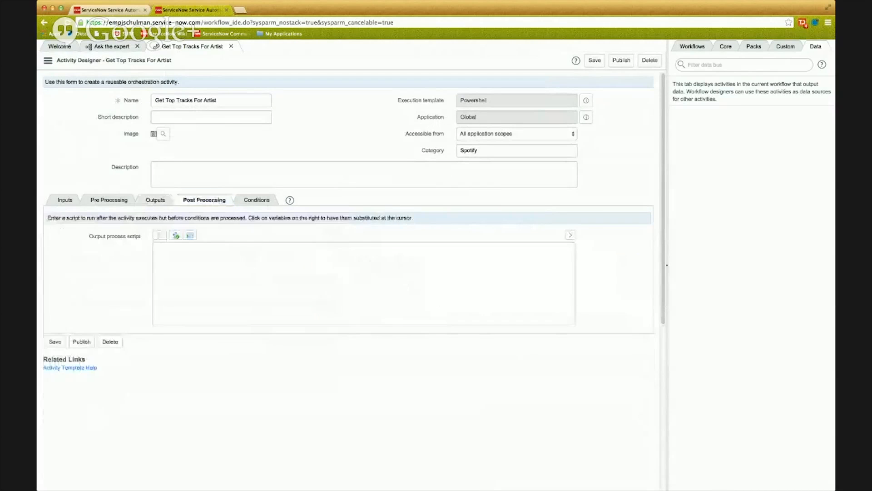
{"action": "key", "text": "super+Tab"}
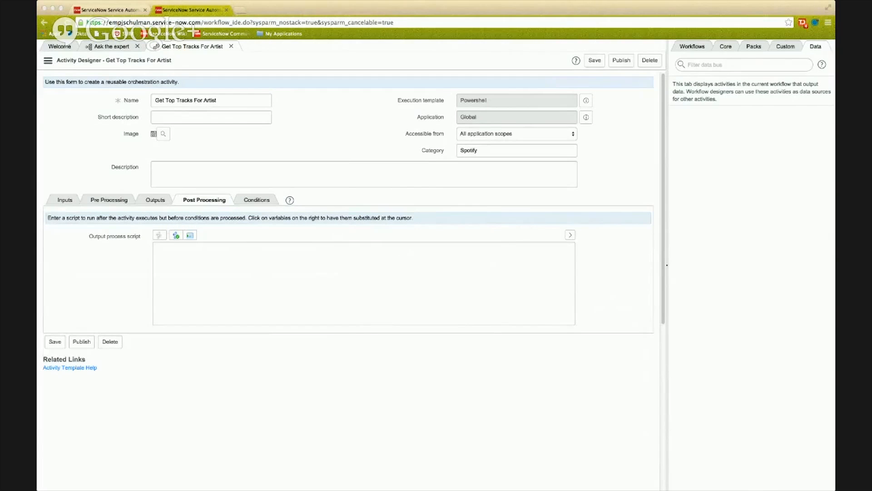
{"action": "key", "text": "super+Tab"}
{"action": "left_click", "coordinate": [283, 269]}
{"action": "type", "text": "var trackObject = new JSON().decode(<EXECUTIONRESULT_TAGS_TOPTRACKSJSON>); var trackArray = trackObject.tracks; var message = 'Top 10 tracks for artist \"' + <ACTIVITYLOCAL_ARTISTNAME> + '\":\\n';  for (var i = 0; i < trackArray.length; i++) {     var thisTrack = trackArray[i];     var album = thisTrack.album.name;     var trackName = thisTrack.name;     var popularity = thisTrack.popularity;     message += '\\t#' + (i + 1) + ' is a track named \"' + trackName;     message += '\" is on the album ' + album + ' and has a popularity of ' + popularity + '.\\n'; }  <ACTIVITYOUTPUT_TOPTRACKSMESSAGE> = message;"}
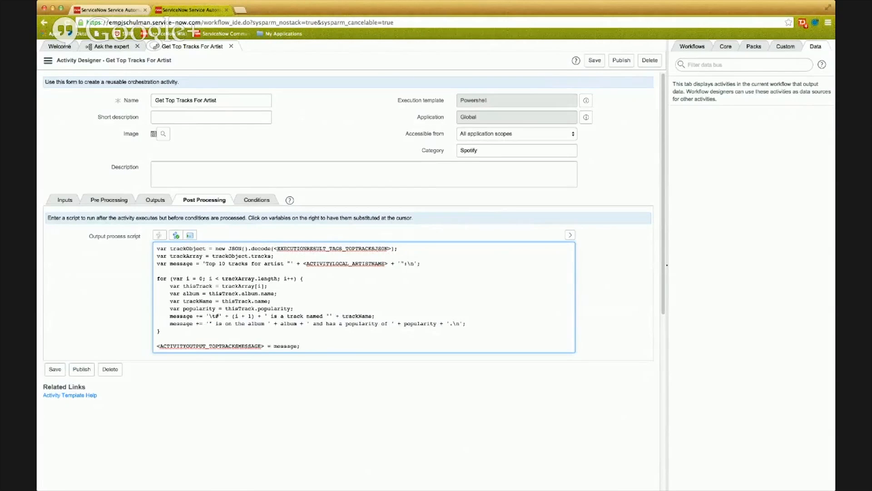
Review the script's top tracks JSON placeholder, trackArray and message variables, and the final assignment to the topTracksMessage placeholder.
{"action": "left_click_drag", "start_coordinate": [274, 249], "coordinate": [391, 249]}
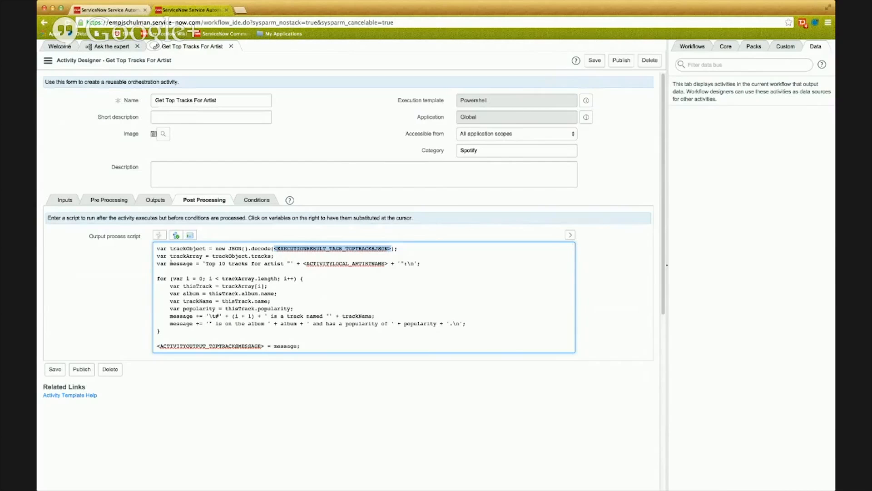
{"action": "double_click", "coordinate": [181, 264]}
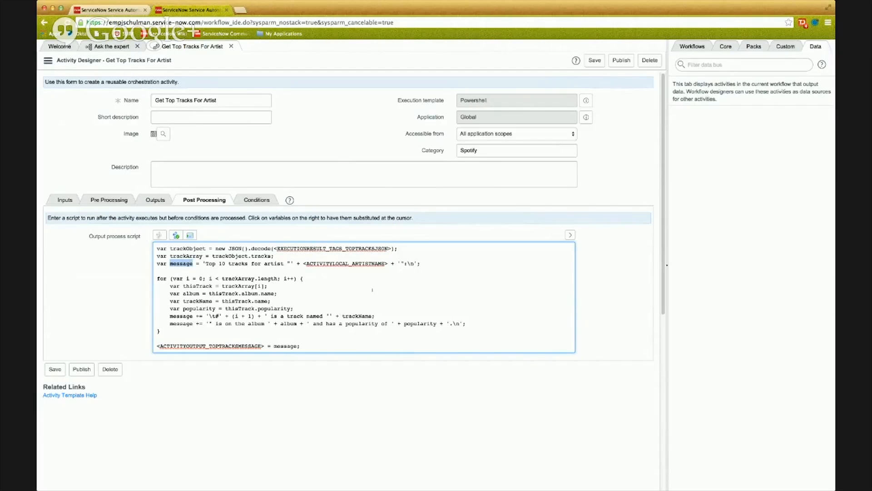
{"action": "double_click", "coordinate": [185, 257]}
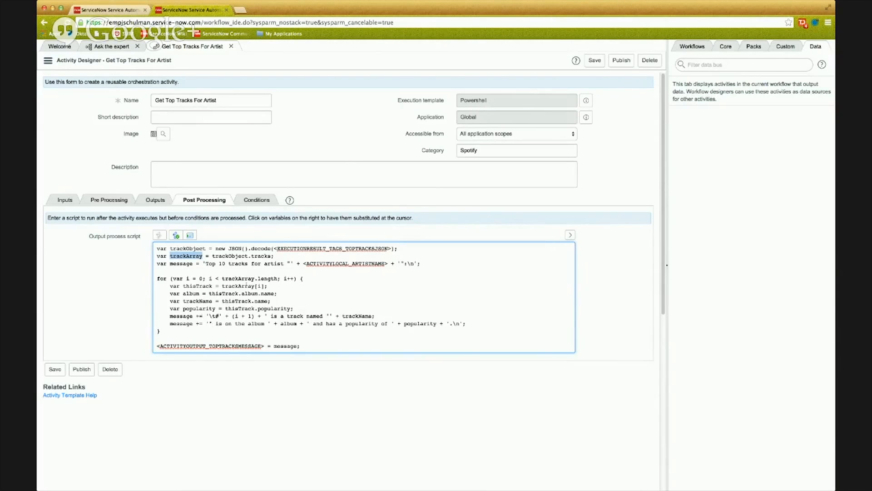
{"action": "double_click", "coordinate": [184, 263]}
{"action": "scroll", "coordinate": [277, 328], "scroll_direction": "down", "scroll_amount": 1}
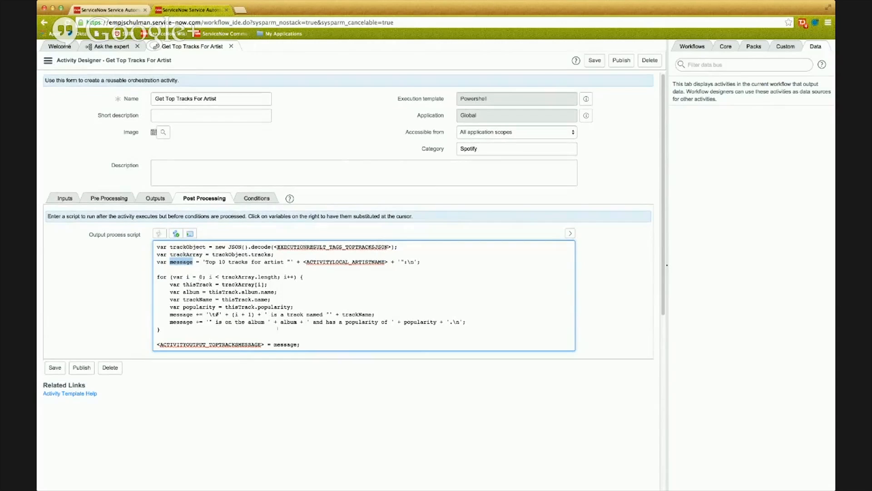
{"action": "left_click", "coordinate": [309, 344]}
{"action": "double_click", "coordinate": [286, 344]}
{"action": "left_click_drag", "start_coordinate": [266, 344], "coordinate": [156, 343]}
{"action": "left_click", "coordinate": [300, 254]}
Replace the EXECUTIONRESULT_TAGS_TOPTRACKSJSON placeholder with the ExecutionResult Tags variable extended to executionResult.tags.topTracksJson.
{"action": "left_click_drag", "start_coordinate": [273, 247], "coordinate": [392, 247]}
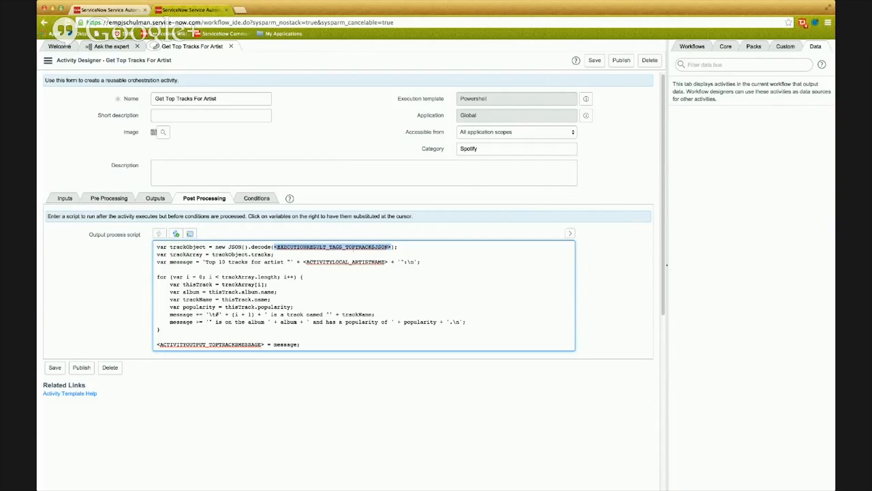
{"action": "left_click", "coordinate": [570, 234]}
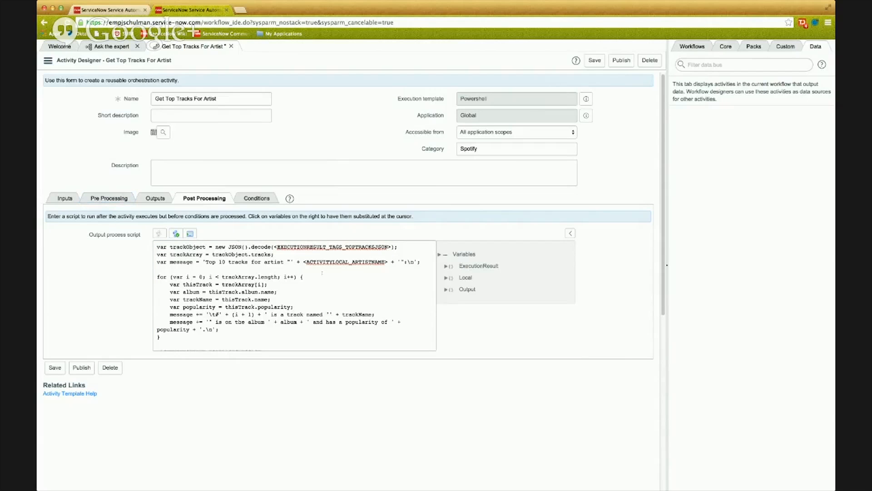
{"action": "left_click_drag", "start_coordinate": [391, 247], "coordinate": [273, 247]}
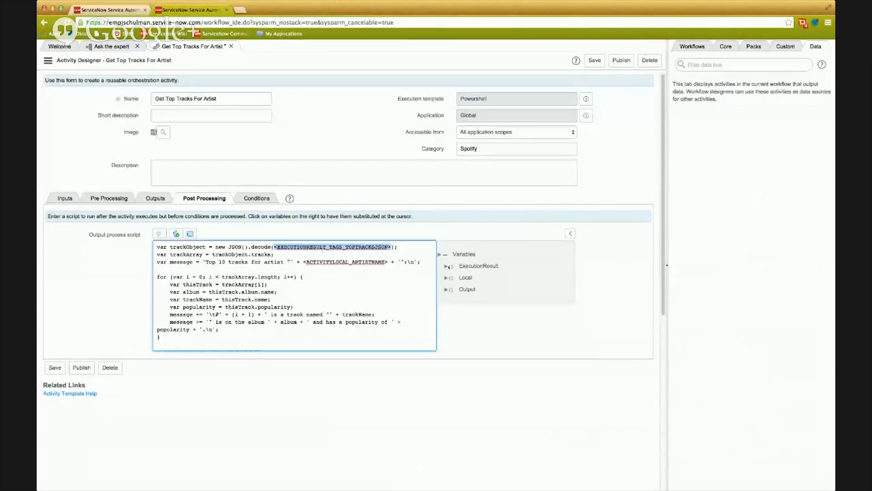
{"action": "left_click", "coordinate": [447, 267]}
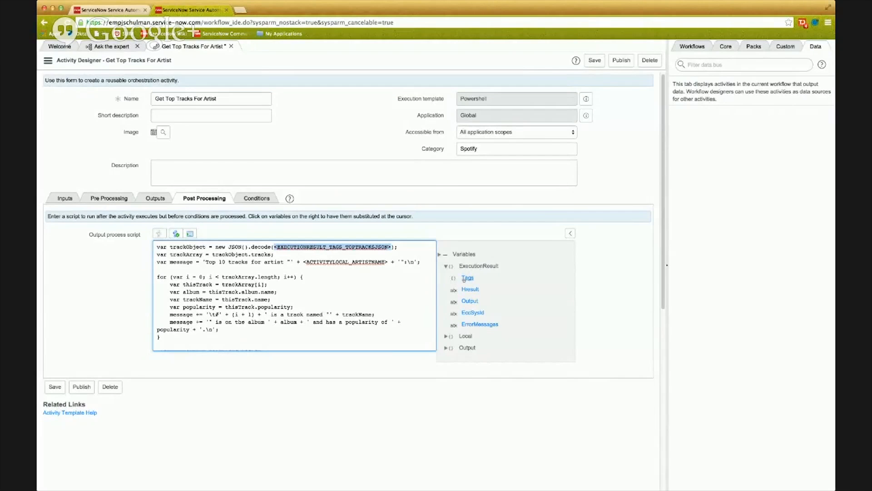
{"action": "left_click", "coordinate": [468, 279]}
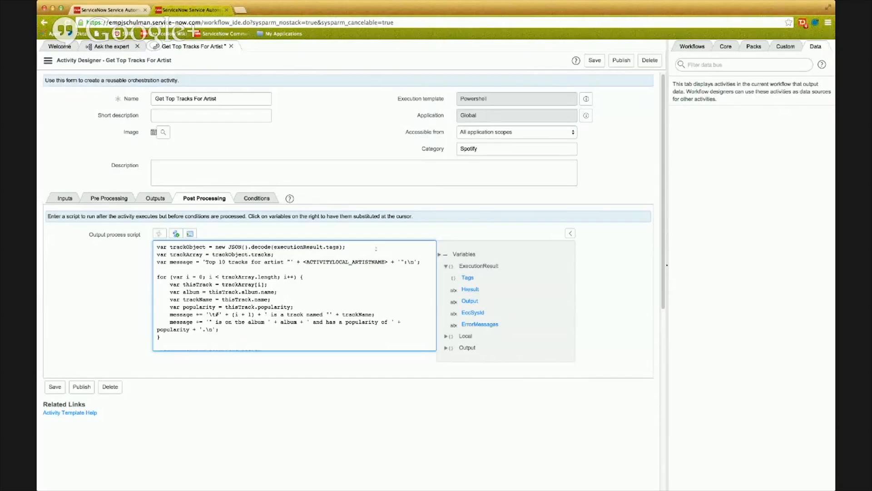
{"action": "type", "text": "."}
{"action": "type", "text": "topTracksJ"}
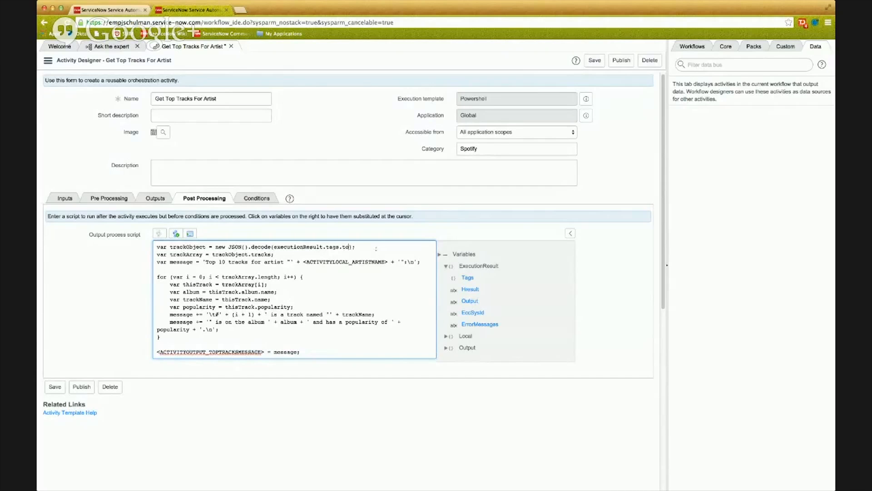
{"action": "type", "text": "son"}
{"action": "key", "text": "super+Tab"}
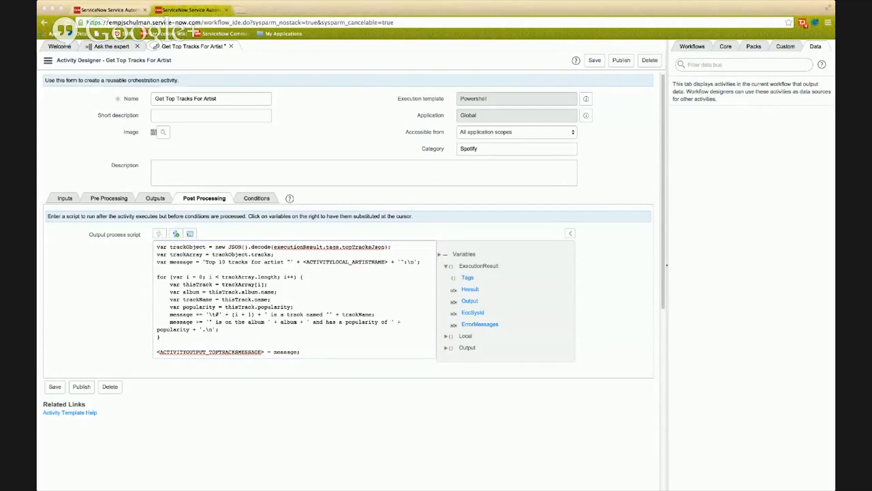
Replace the ACTIVITYLOCAL_ARTISTNAME placeholder in the script's message line with the Local variable ArtistName.
{"action": "key", "text": "super+Tab"}
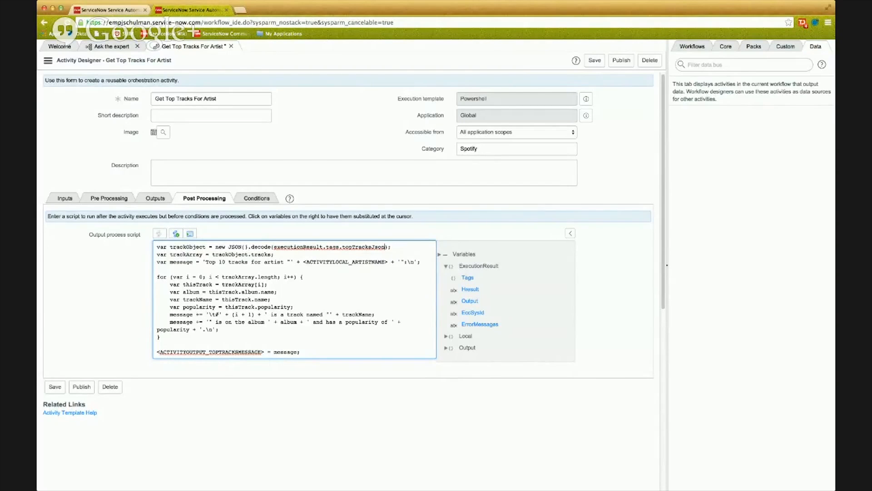
{"action": "left_click_drag", "start_coordinate": [304, 261], "coordinate": [386, 264]}
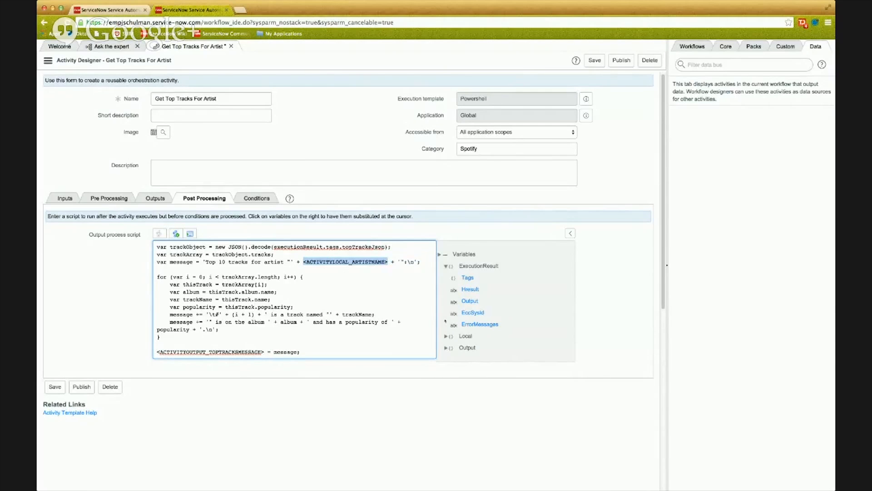
{"action": "left_click", "coordinate": [446, 336]}
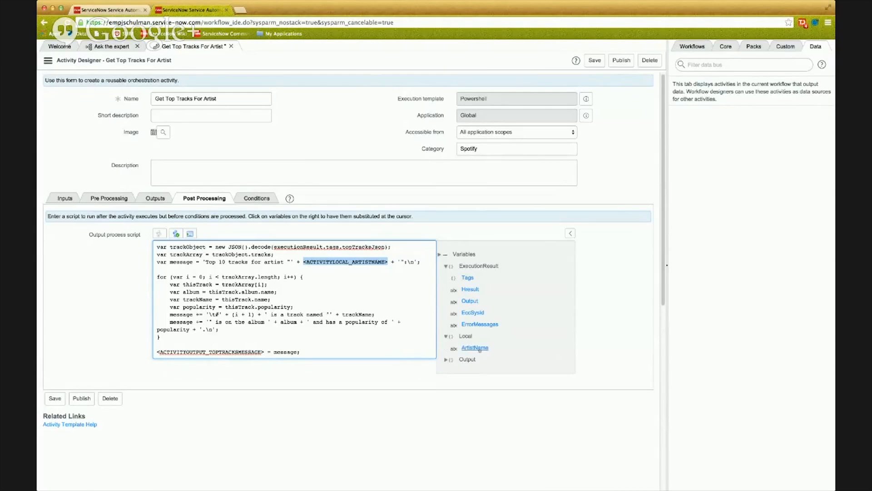
{"action": "left_click", "coordinate": [477, 348]}
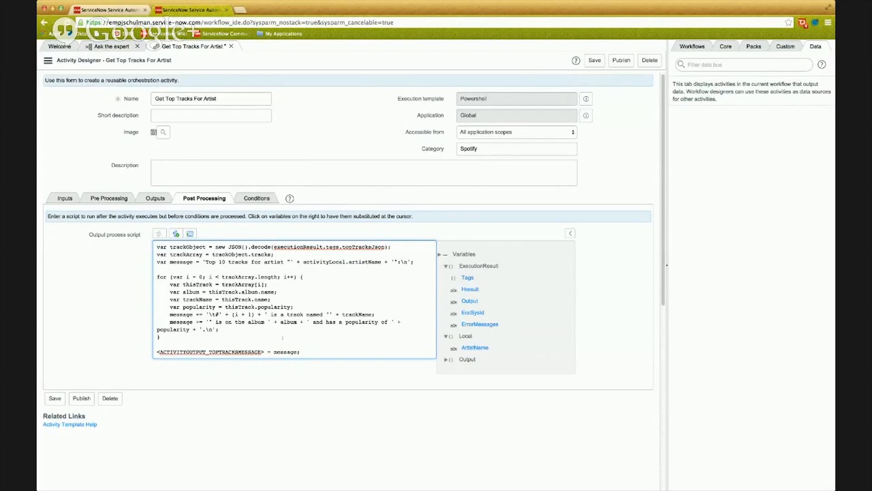
Replace the ACTIVITYOUTPUT_TOPTRACKSMESSAGE placeholder in the script's final assignment with the Output variable TopTracksMessage.
{"action": "left_click_drag", "start_coordinate": [264, 352], "coordinate": [154, 350]}
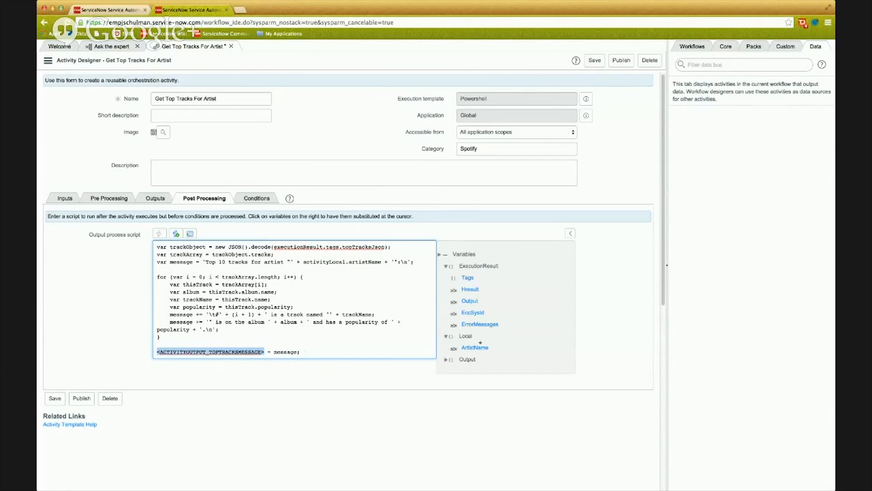
{"action": "left_click", "coordinate": [446, 359]}
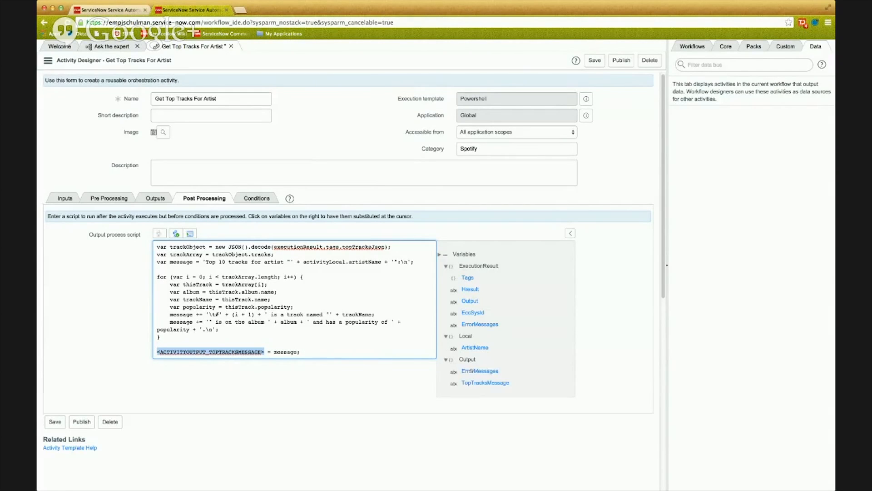
{"action": "left_click", "coordinate": [479, 382]}
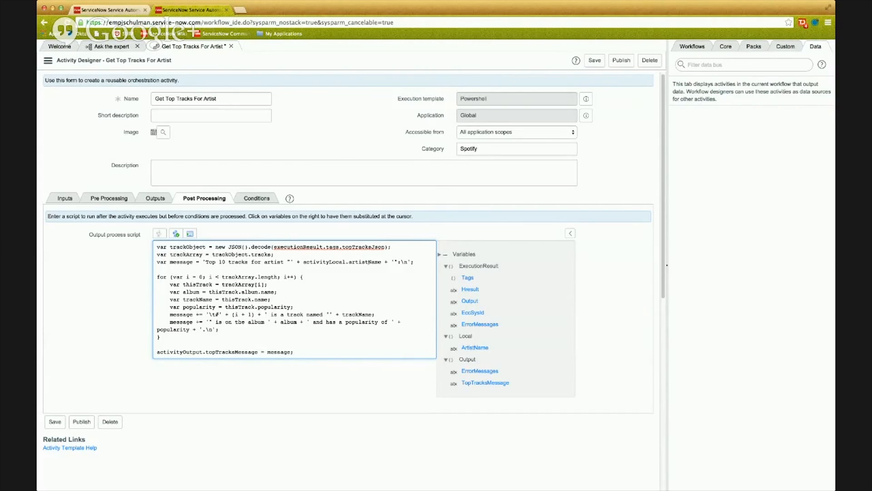
Review the completed script's message header, track loop and topTracksMessage assignment with the variable list collapsed, and save the activity.
{"action": "left_click_drag", "start_coordinate": [202, 262], "coordinate": [411, 261]}
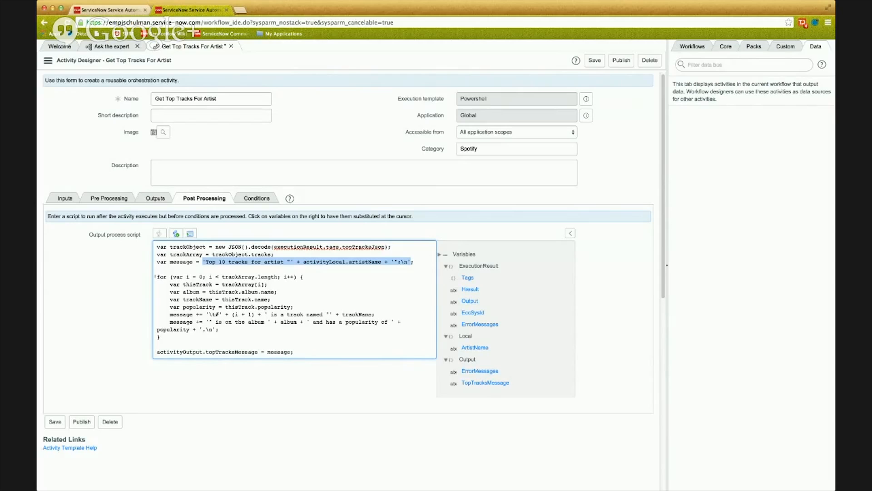
{"action": "left_click", "coordinate": [570, 233]}
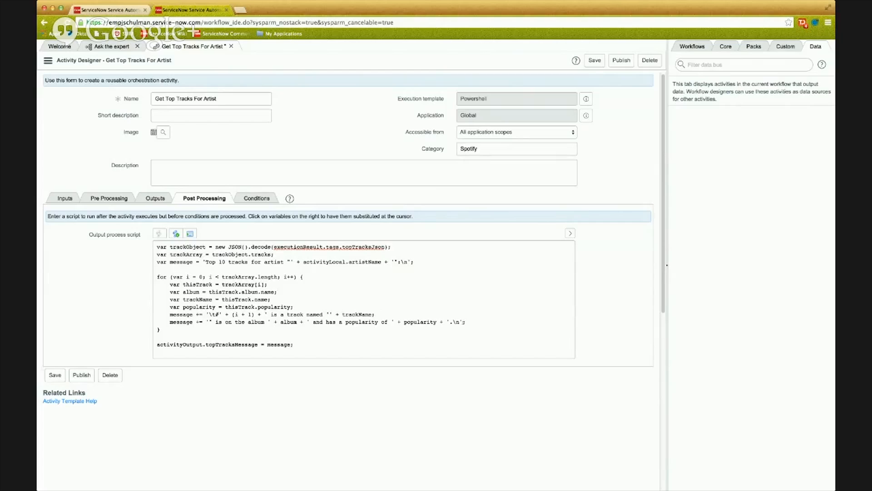
{"action": "left_click_drag", "start_coordinate": [466, 322], "coordinate": [158, 284]}
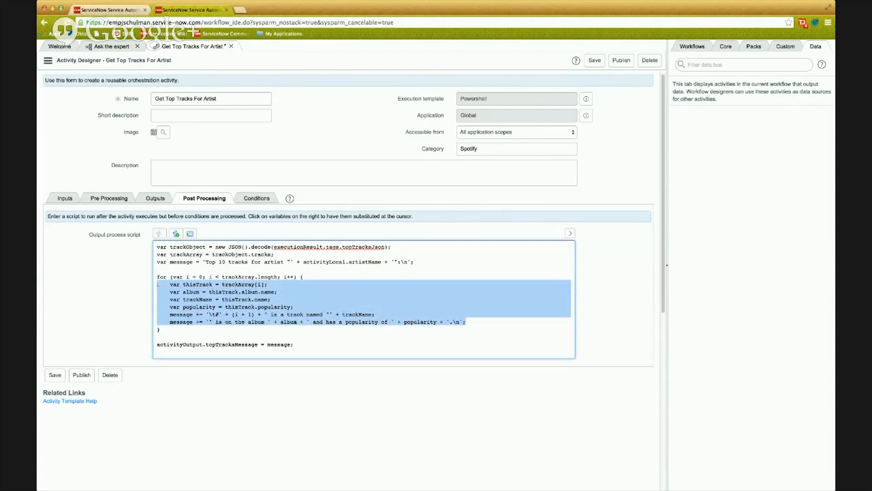
{"action": "double_click", "coordinate": [272, 343]}
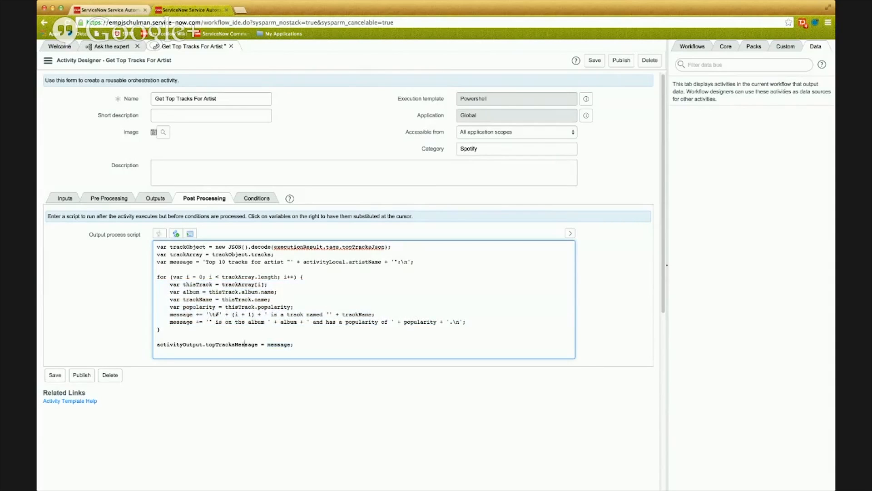
{"action": "double_click", "coordinate": [231, 343]}
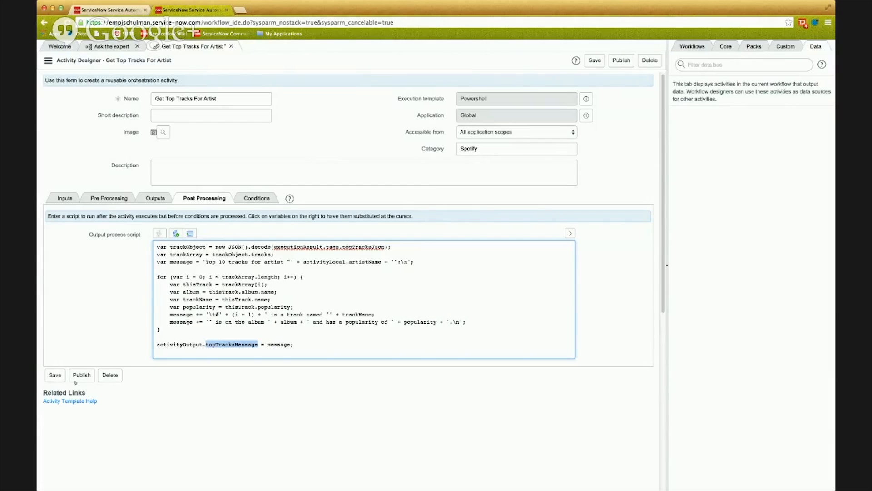
{"action": "left_click", "coordinate": [55, 375]}
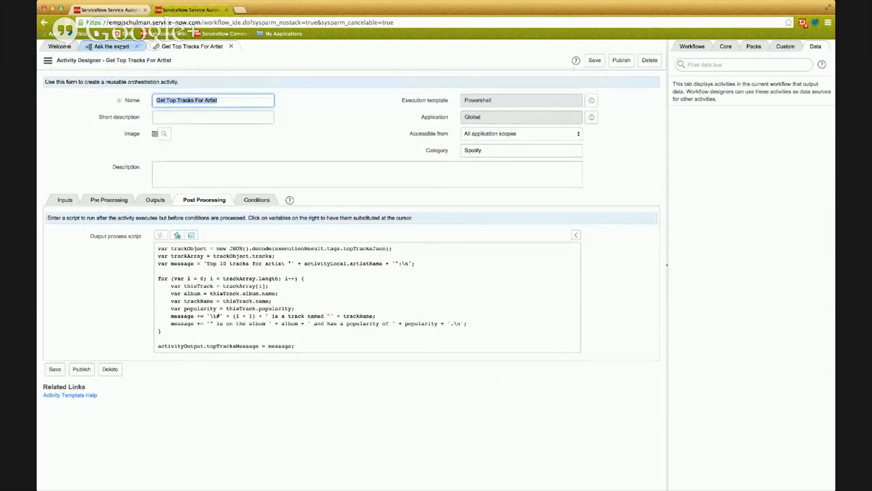
In the Ask the expert workflow, reroute the Success transition of Get Top Tracks For Artist from End to the Log Message activity.
{"action": "left_click", "coordinate": [122, 47]}
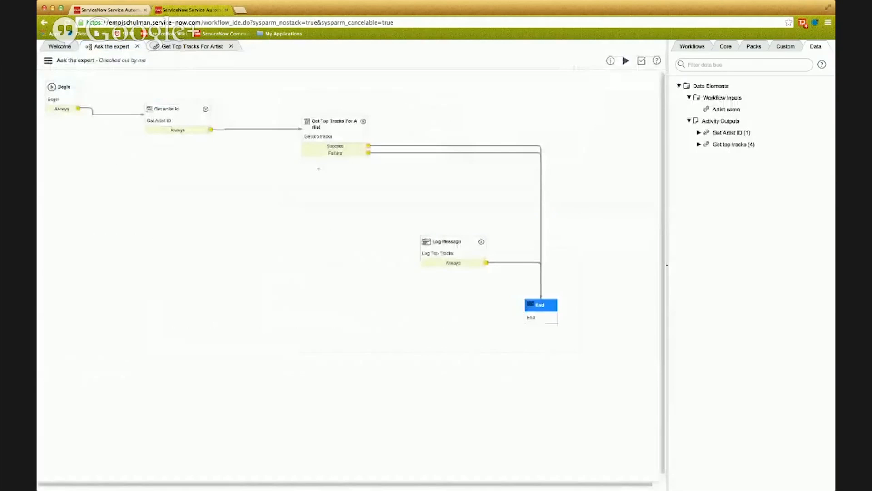
{"action": "left_click_drag", "start_coordinate": [456, 241], "coordinate": [467, 200]}
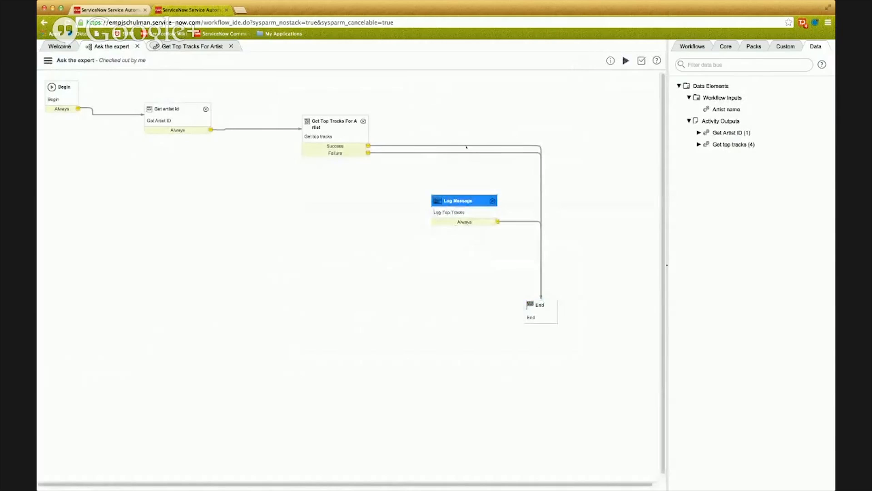
{"action": "left_click", "coordinate": [467, 145]}
{"action": "key", "text": "Delete"}
{"action": "left_click_drag", "start_coordinate": [369, 146], "coordinate": [486, 119]}
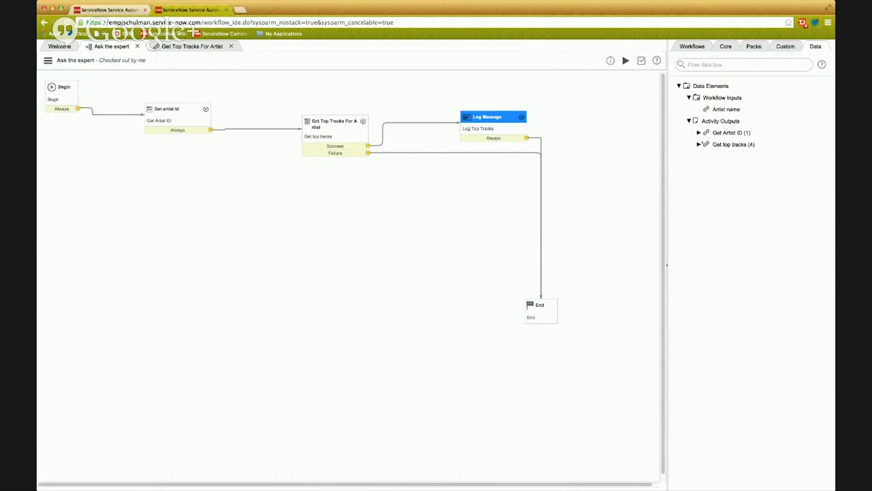
Replace the Log Top Tracks activity's message with the topTracksMessage output of Get top tracks and update the activity.
{"action": "left_click", "coordinate": [699, 144]}
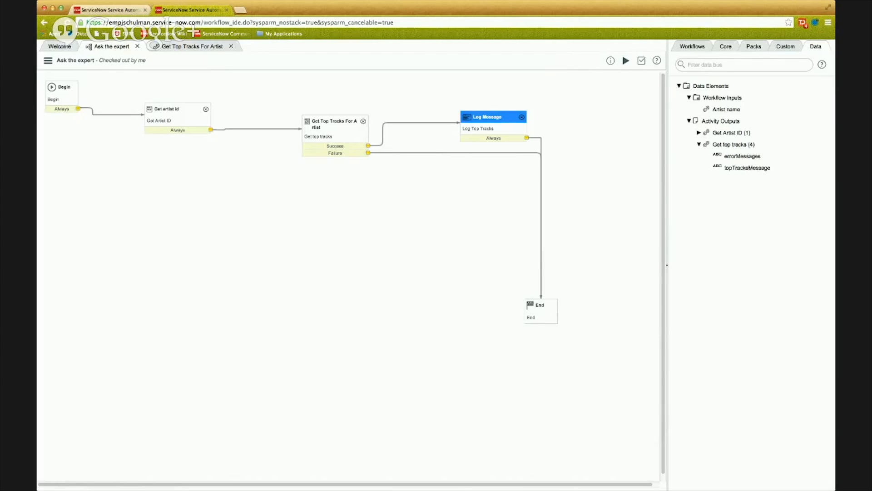
{"action": "mouse_move", "coordinate": [732, 168]}
{"action": "left_mouse_down"}
{"action": "mouse_move", "coordinate": [602, 148]}
{"action": "mouse_move", "coordinate": [732, 179]}
{"action": "left_mouse_up"}
{"action": "double_click", "coordinate": [499, 117]}
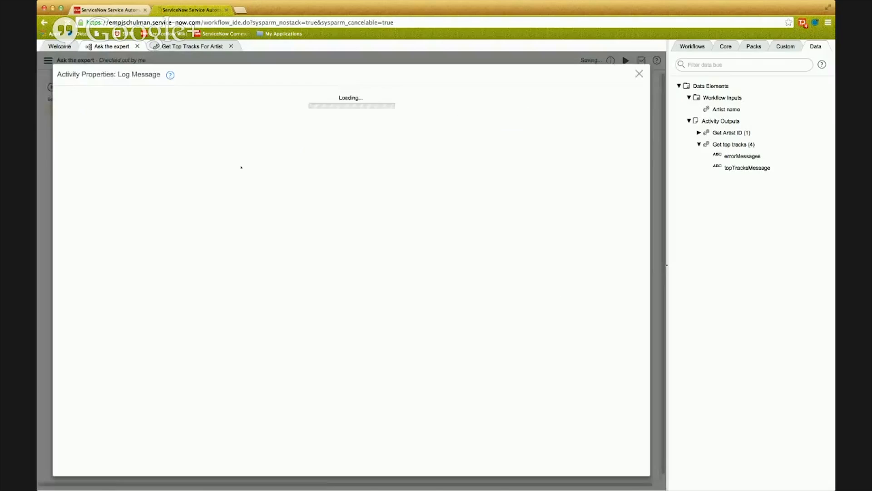
{"action": "triple_click", "coordinate": [259, 158]}
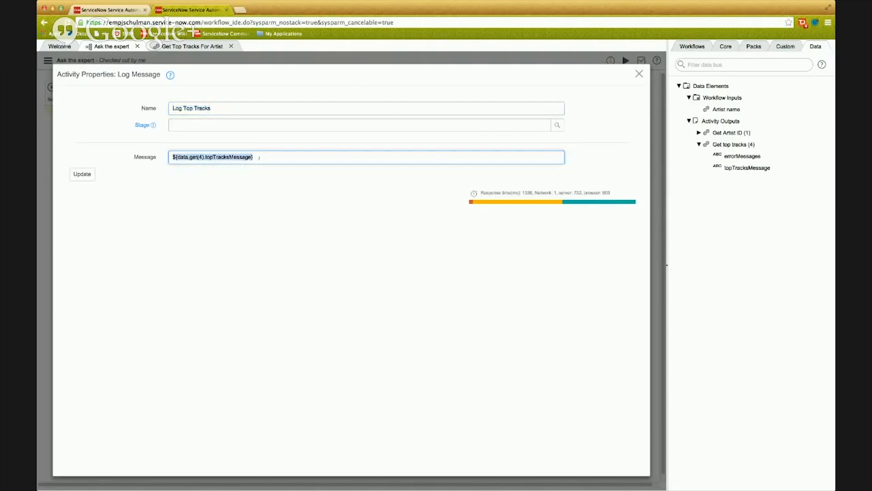
{"action": "key", "text": "BackSpace"}
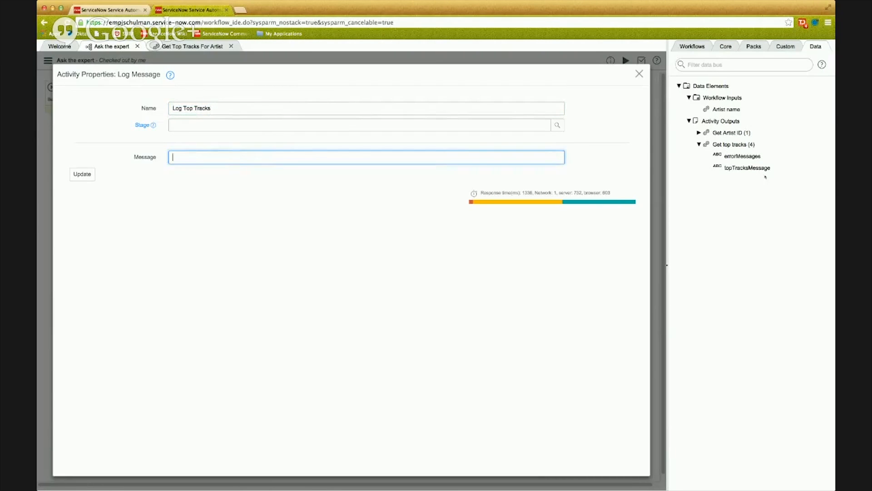
{"action": "left_click_drag", "start_coordinate": [747, 168], "coordinate": [467, 154]}
{"action": "left_click", "coordinate": [81, 174]}
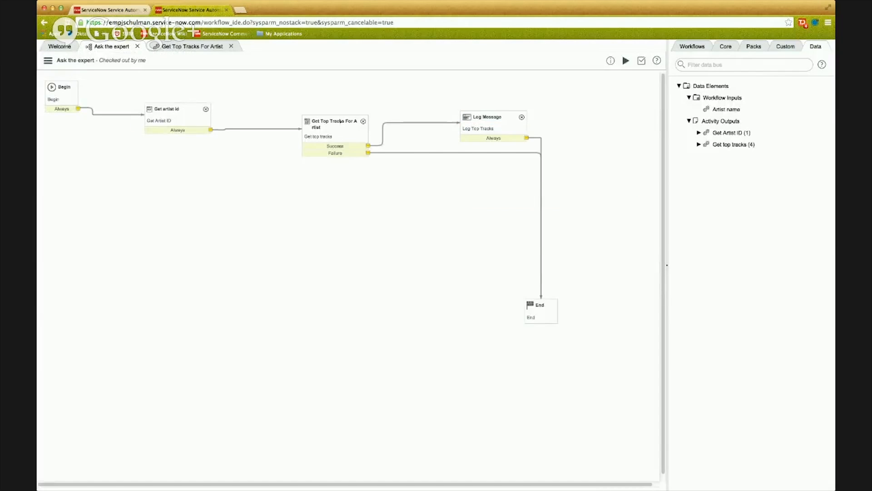
Run the Ask the expert workflow with the artist name Garth Brooks.
{"action": "left_click", "coordinate": [340, 121]}
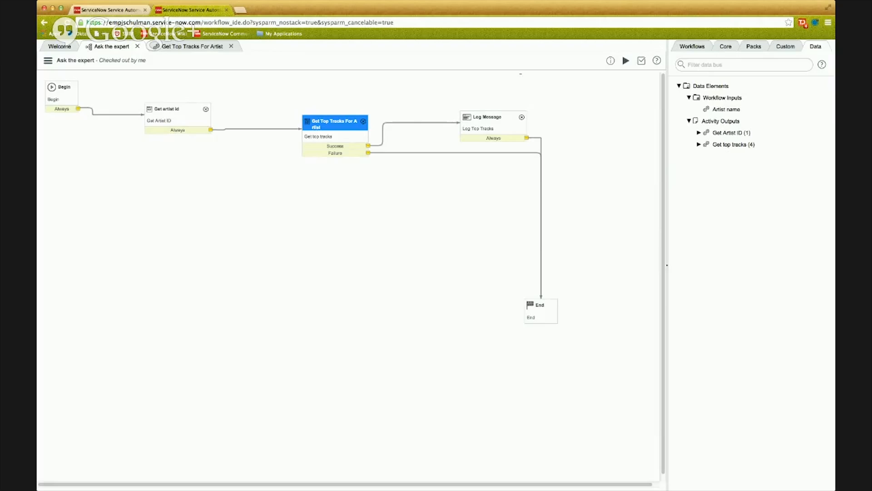
{"action": "left_click", "coordinate": [625, 60]}
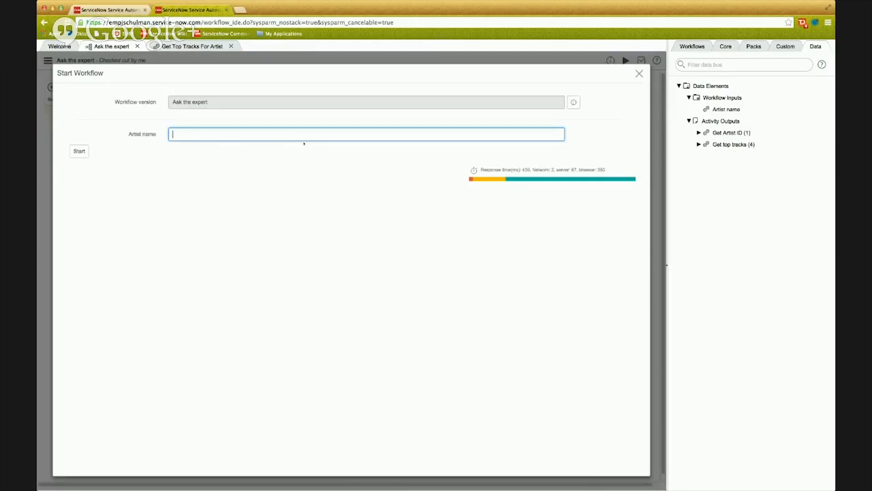
{"action": "type", "text": "Garth Brooks"}
{"action": "left_click", "coordinate": [79, 151]}
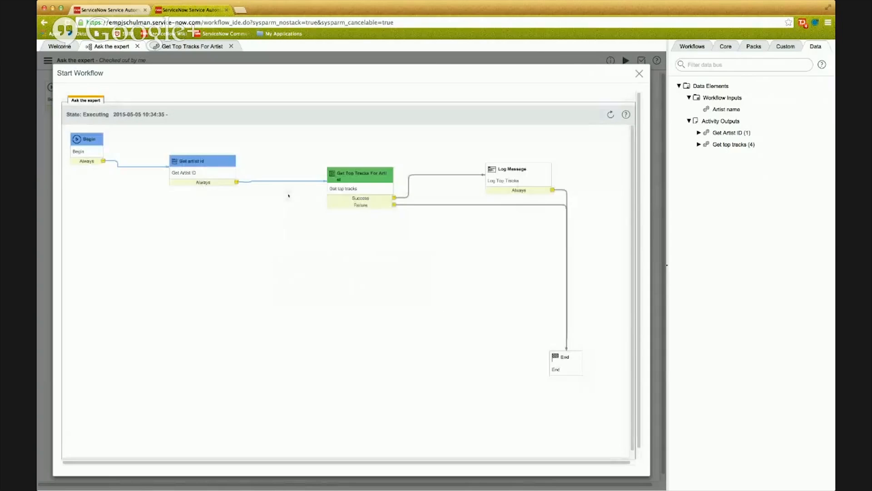
Refresh the execution diagram and follow the progress of Get Top Tracks For Artist and the remaining activities.
{"action": "mouse_move", "coordinate": [339, 179]}
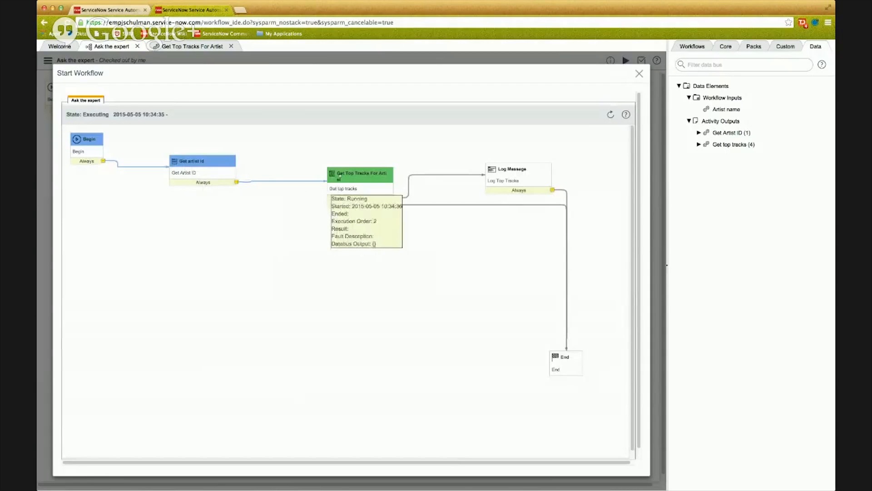
{"action": "mouse_move", "coordinate": [204, 171]}
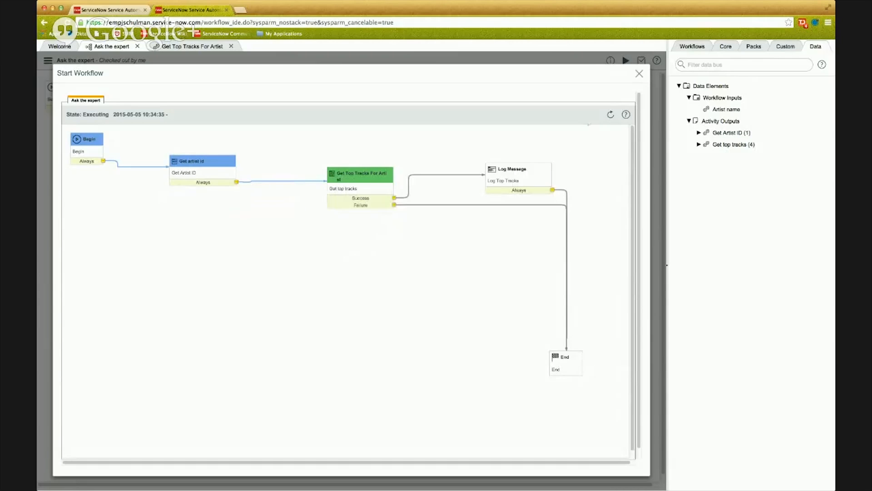
{"action": "left_click", "coordinate": [610, 115]}
{"action": "left_click", "coordinate": [610, 115]}
{"action": "key", "text": "super+Tab"}
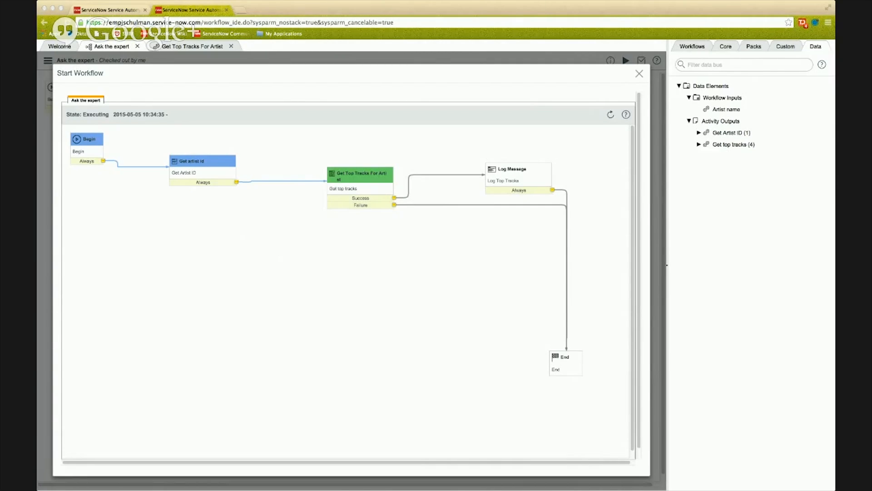
{"action": "left_click", "coordinate": [205, 175]}
{"action": "left_click", "coordinate": [610, 115]}
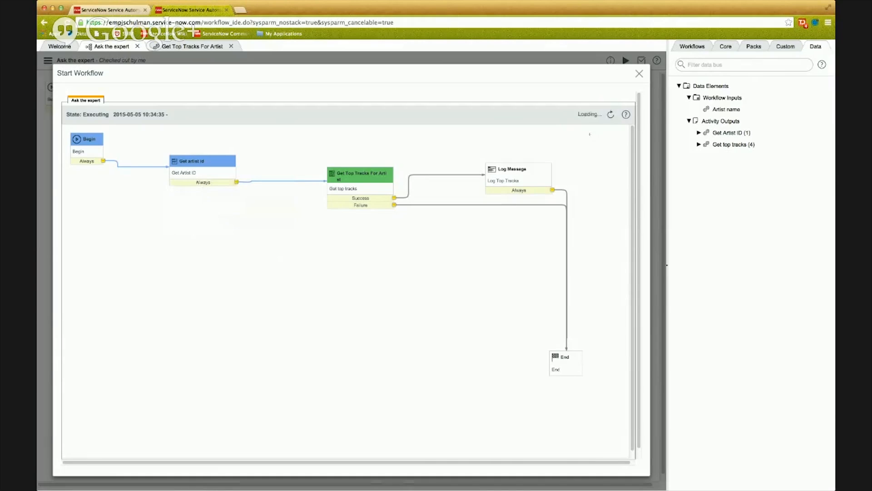
{"action": "mouse_move", "coordinate": [380, 178]}
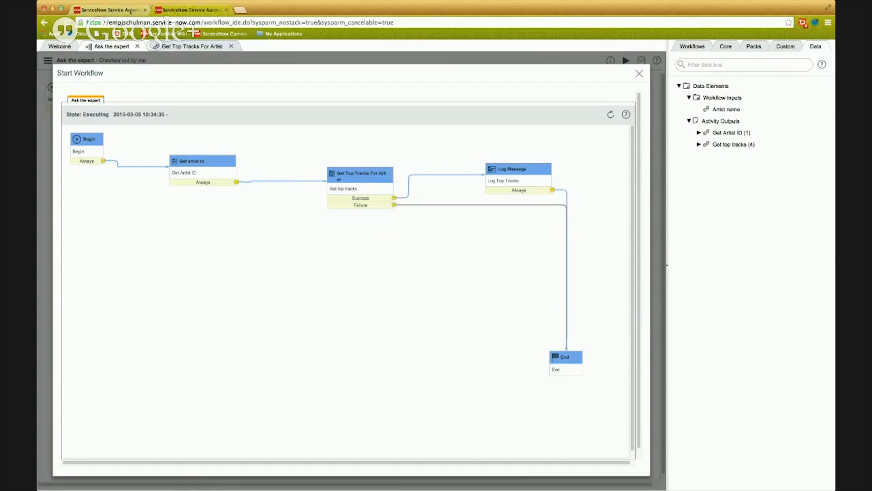
Open the newest Ask the expert run from all workflow contexts and examine its workflow log for the logged top tracks message.
{"action": "left_click", "coordinate": [132, 10]}
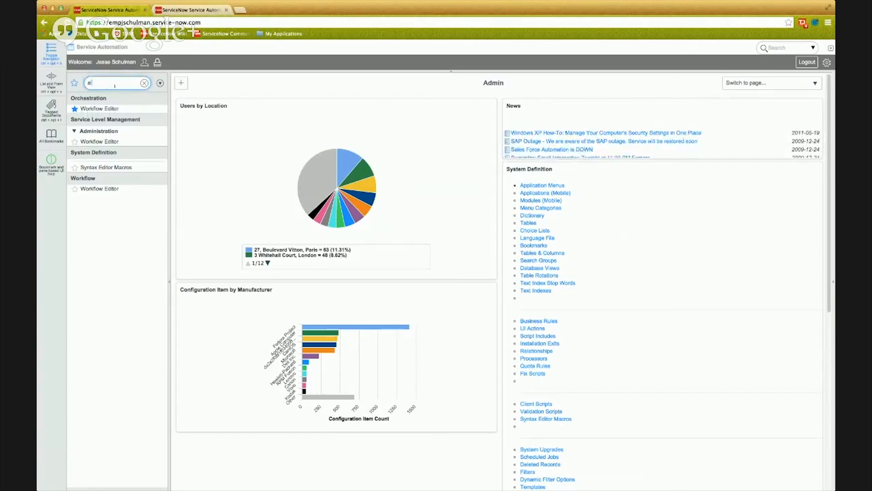
{"action": "type", "text": "all con"}
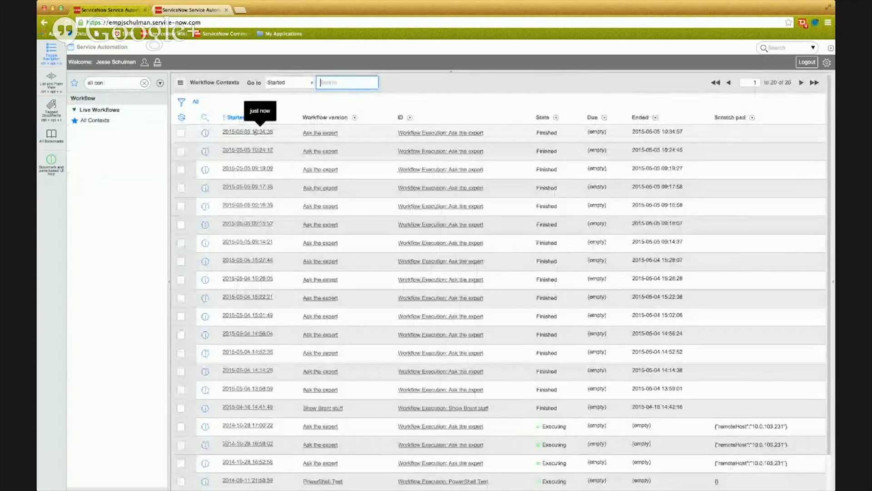
{"action": "left_click", "coordinate": [256, 132]}
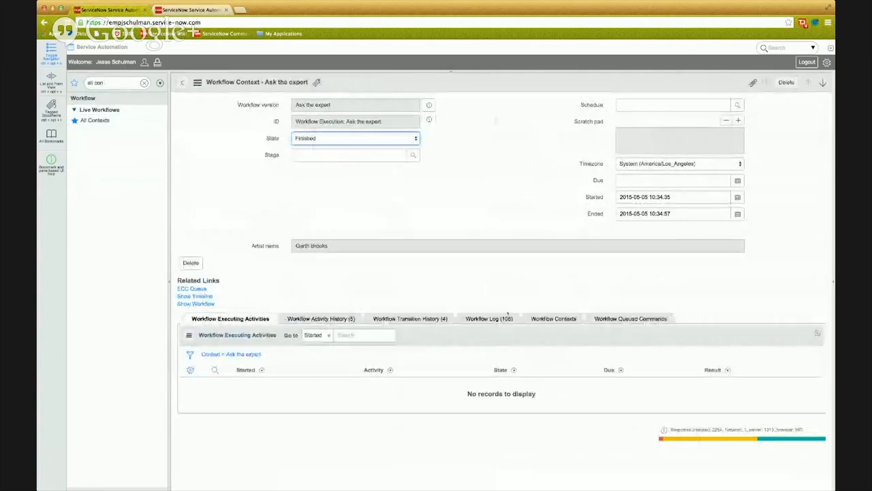
{"action": "left_click", "coordinate": [489, 319]}
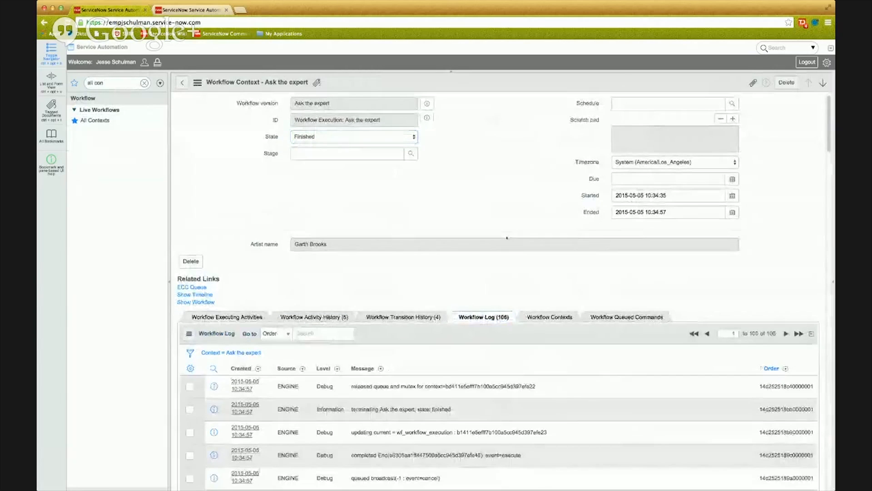
{"action": "scroll", "coordinate": [507, 237], "scroll_direction": "down", "scroll_amount": 10}
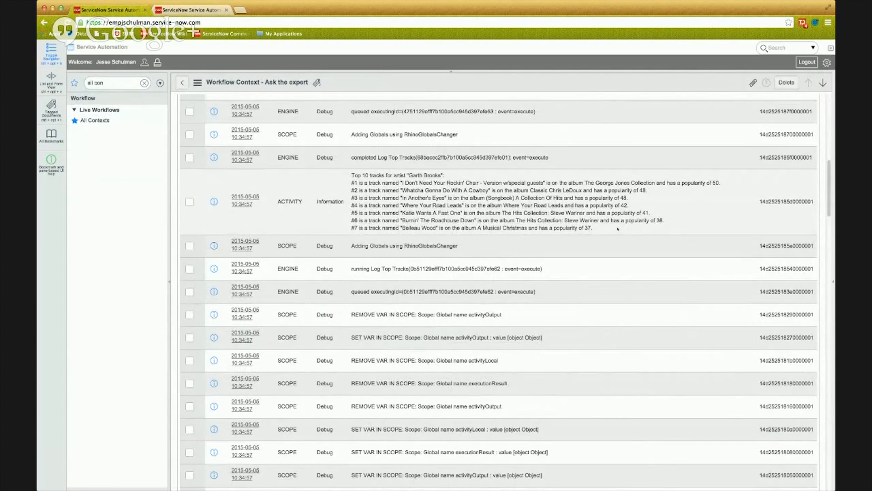
{"action": "scroll", "coordinate": [618, 229], "scroll_direction": "up", "scroll_amount": 15}
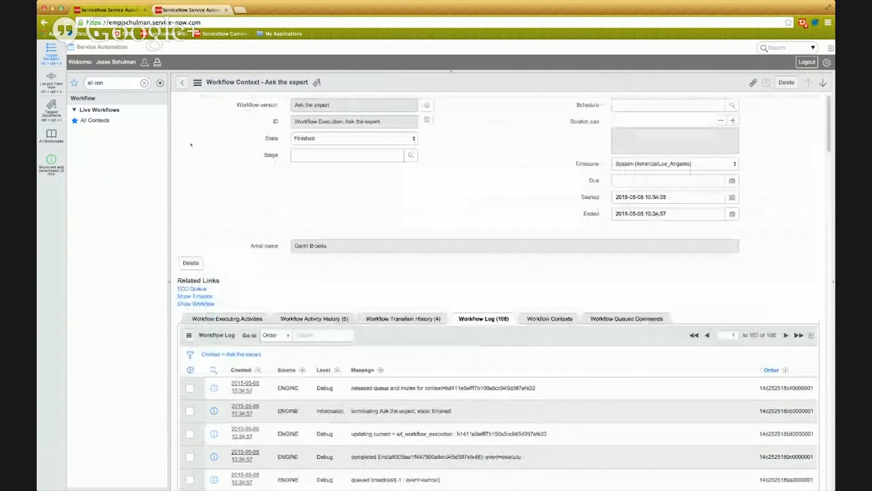
Open the earlier Ask the expert run for Beastie Boys from the contexts list and examine the top tracks message in its workflow log.
{"action": "left_click", "coordinate": [179, 85]}
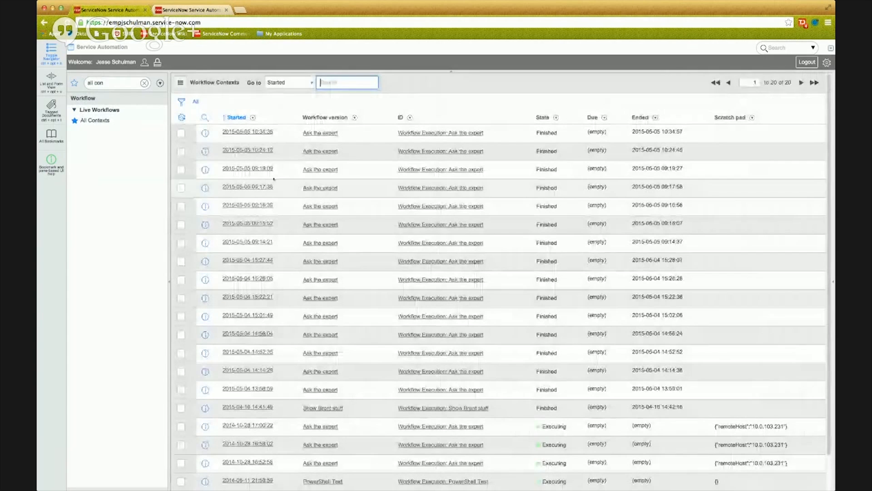
{"action": "left_click", "coordinate": [247, 168]}
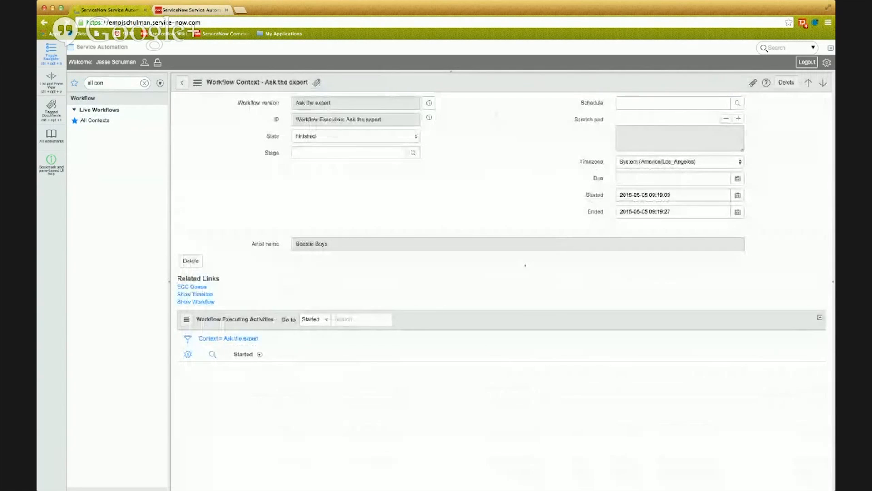
{"action": "scroll", "coordinate": [524, 265], "scroll_direction": "down", "scroll_amount": 5}
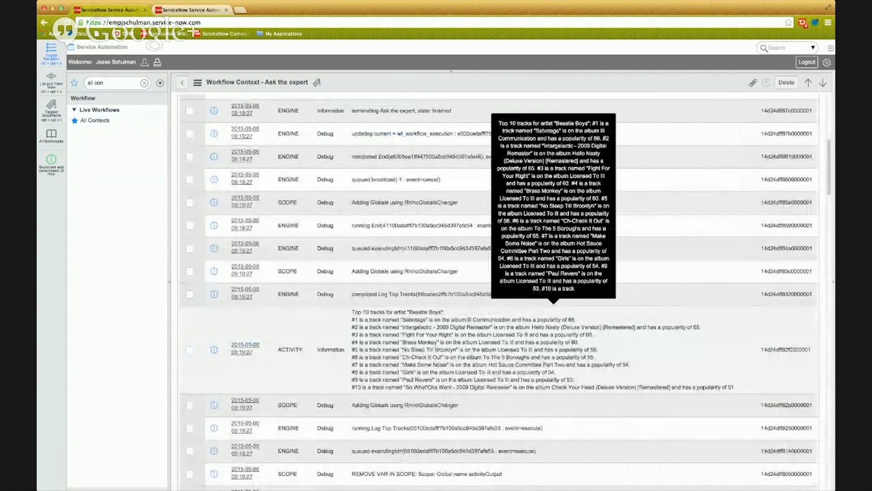
{"action": "scroll", "coordinate": [553, 314], "scroll_direction": "up", "scroll_amount": 5}
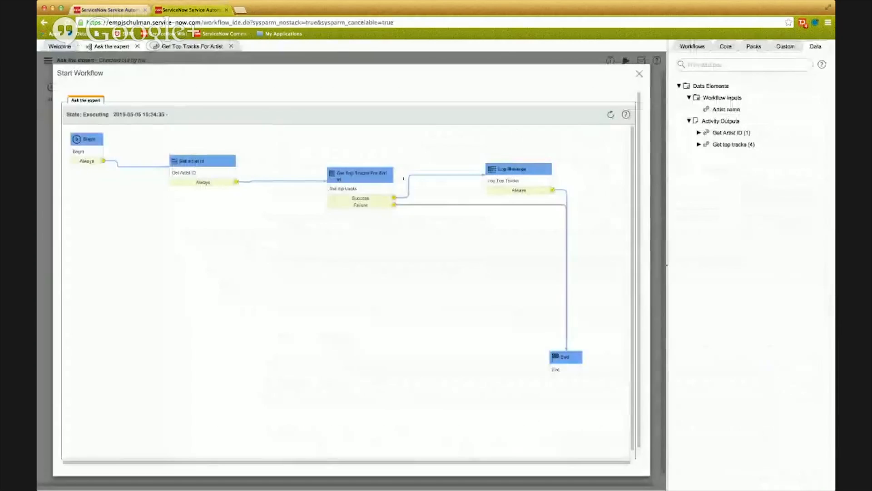
Close the execution diagram of Ask the expert and clear the selection on the workflow canvas.
{"action": "left_click", "coordinate": [639, 73]}
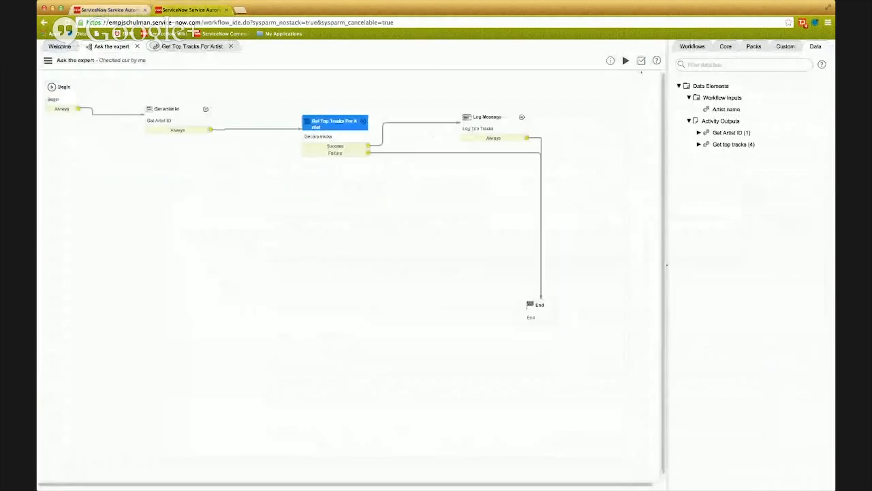
{"action": "left_click", "coordinate": [607, 117]}
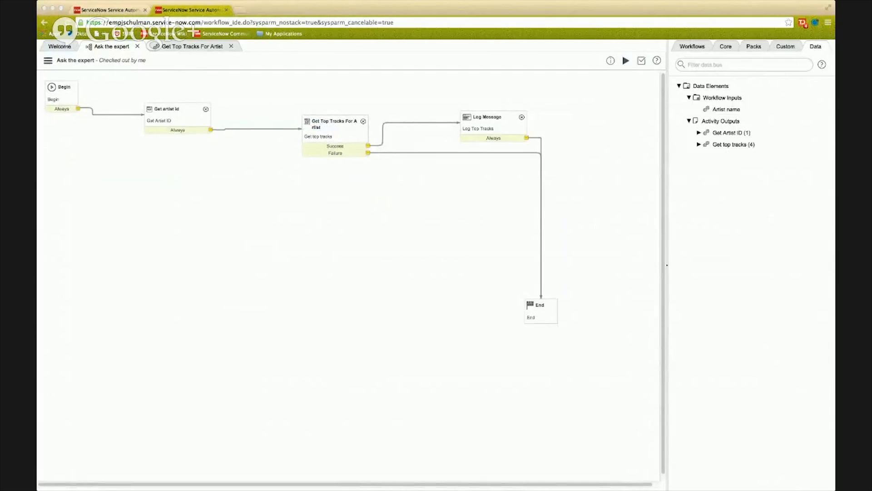
{"action": "left_click", "coordinate": [314, 275]}
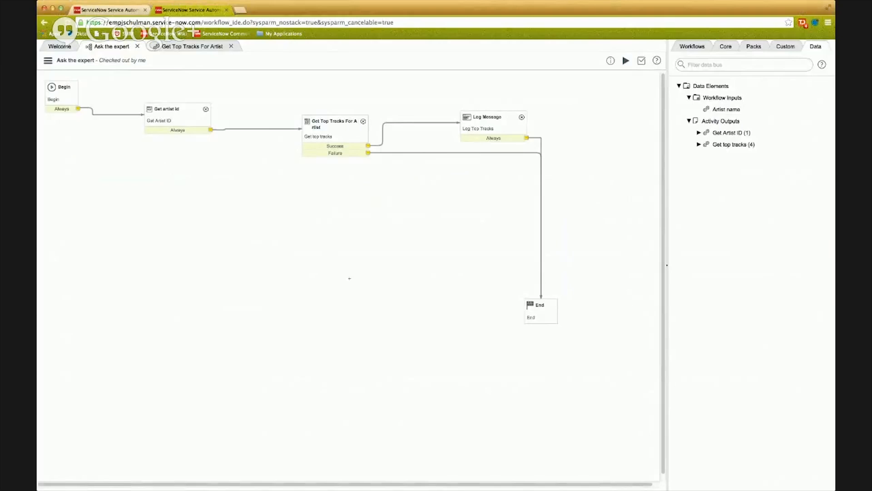
Create a custom Run Script activity with the string input variables firstName and lastName.
{"action": "left_click", "coordinate": [782, 46]}
{"action": "left_click", "coordinate": [821, 64]}
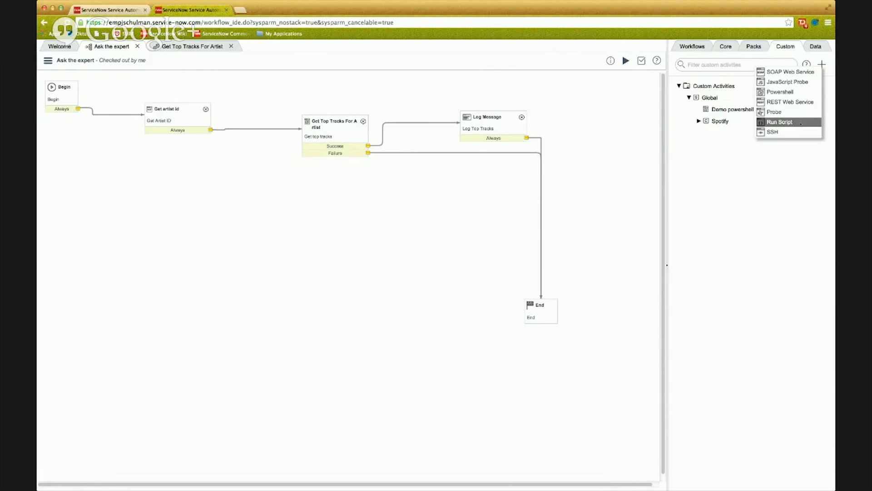
{"action": "left_click", "coordinate": [780, 122]}
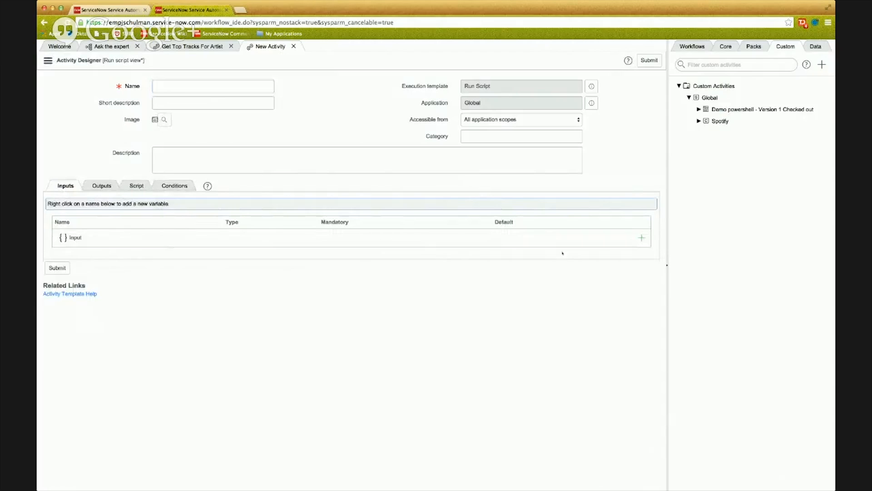
{"action": "left_click", "coordinate": [641, 238]}
{"action": "type", "text": "firstName"}
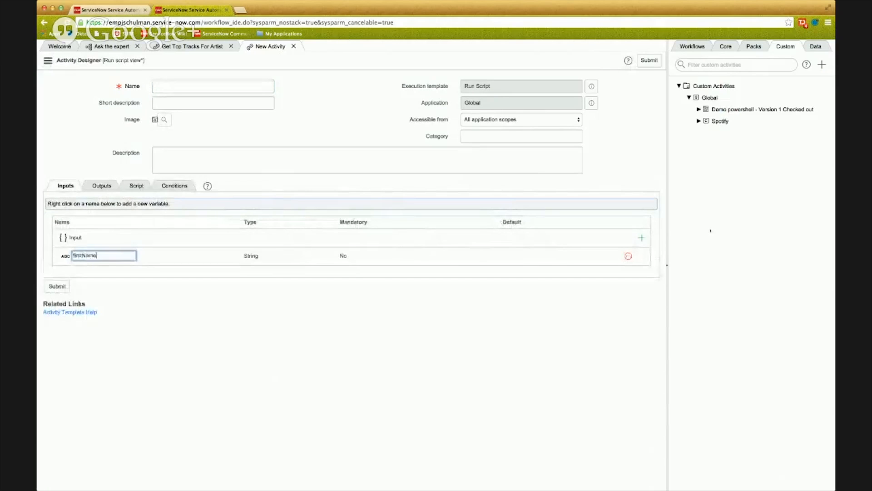
{"action": "key", "text": "Return"}
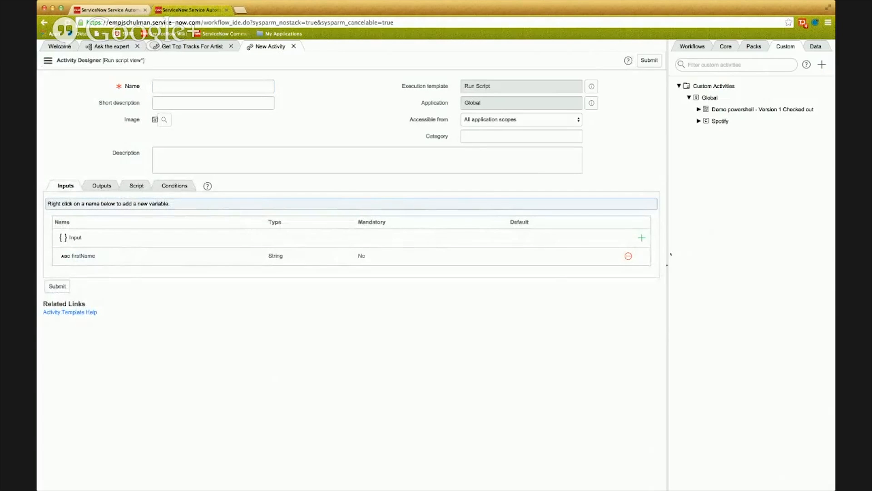
{"action": "left_click", "coordinate": [641, 237]}
{"action": "type", "text": "lastName"}
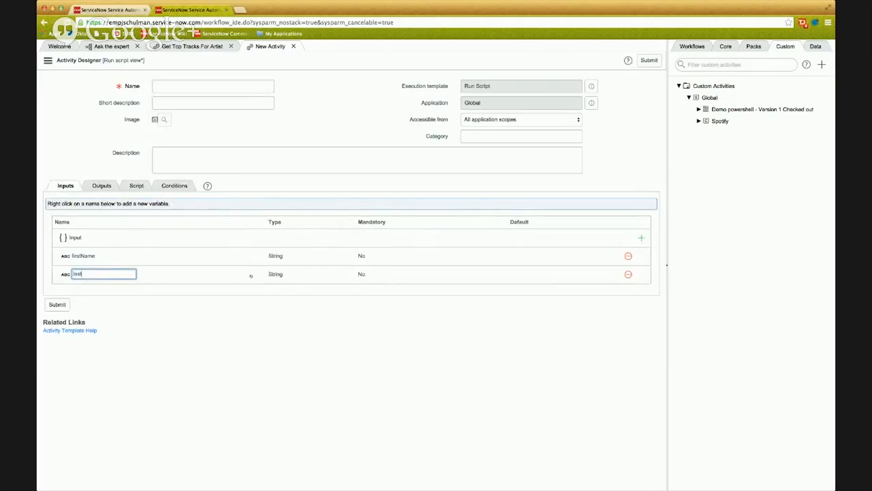
{"action": "key", "text": "Return"}
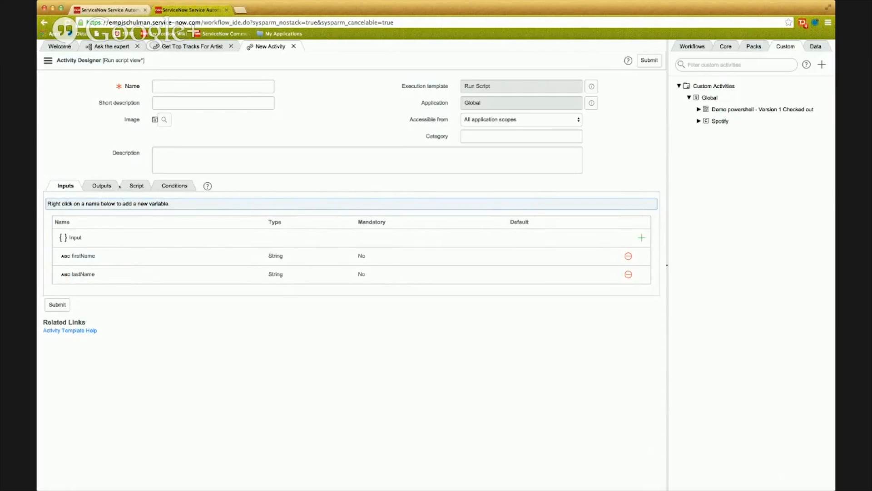
Add a string output variable named fullName to the Run Script activity.
{"action": "left_click", "coordinate": [120, 187]}
{"action": "left_click", "coordinate": [641, 221]}
{"action": "type", "text": "fullName"}
{"action": "key", "text": "Return"}
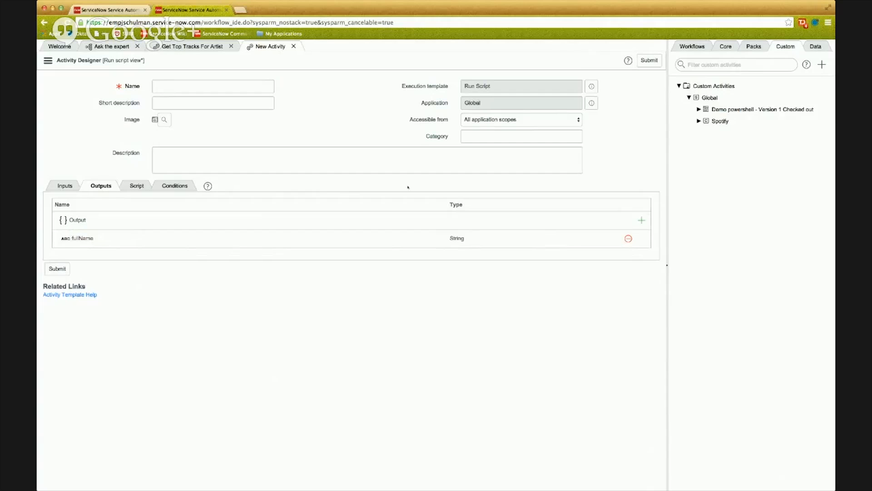
Write the processing script activityOutput.fullName = activityInput.firstName + ' ' + activityInput.lastName; using the activity's input and output variables.
{"action": "left_click", "coordinate": [136, 185]}
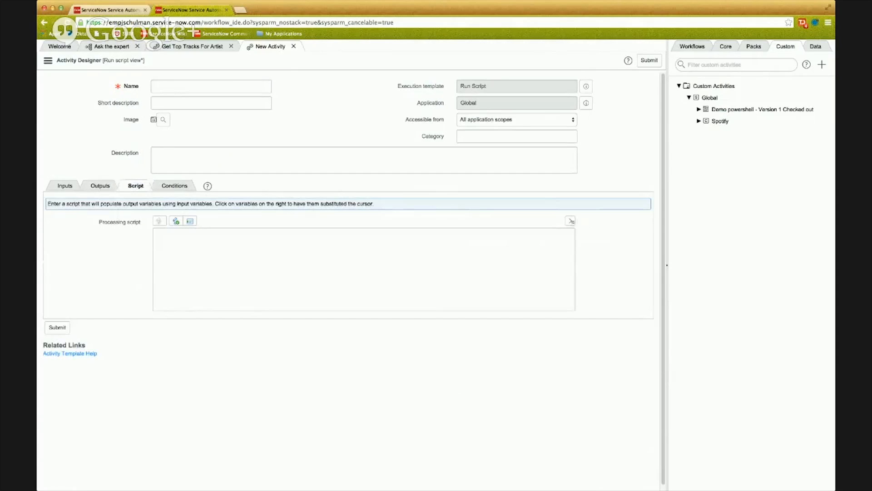
{"action": "left_click", "coordinate": [571, 220]}
{"action": "left_click", "coordinate": [446, 265]}
{"action": "left_click", "coordinate": [475, 277]}
{"action": "type", "text": "="}
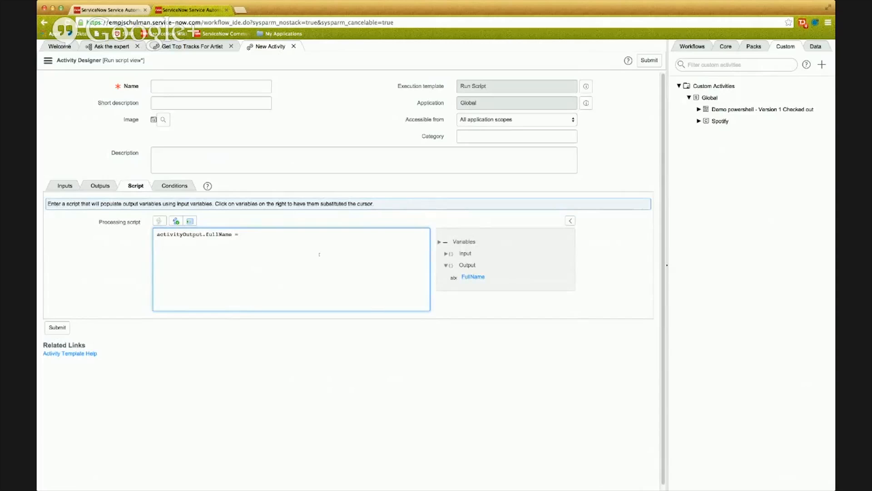
{"action": "left_click", "coordinate": [447, 254]}
{"action": "left_click", "coordinate": [474, 265]}
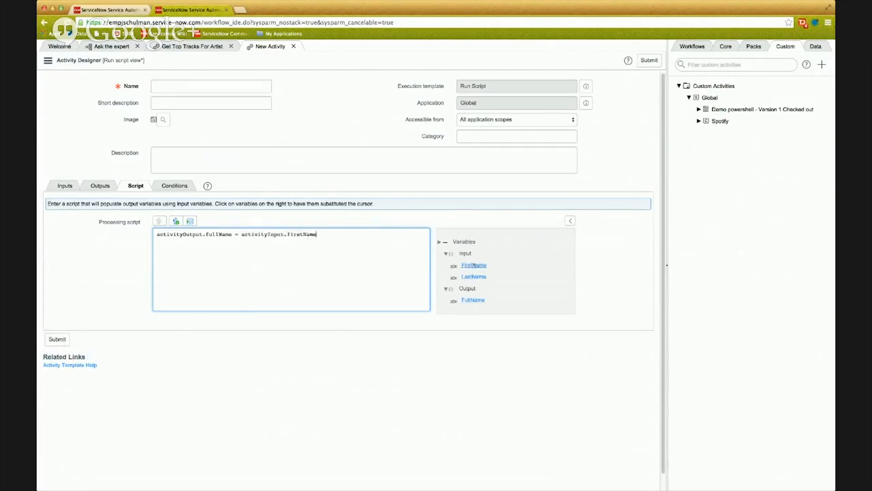
{"action": "type", "text": "+ ' ' +"}
{"action": "left_click", "coordinate": [473, 277]}
Start a new custom JavaScript Probe activity and look at its script type choices, keeping Custom JavaScript.
{"action": "left_click", "coordinate": [822, 65]}
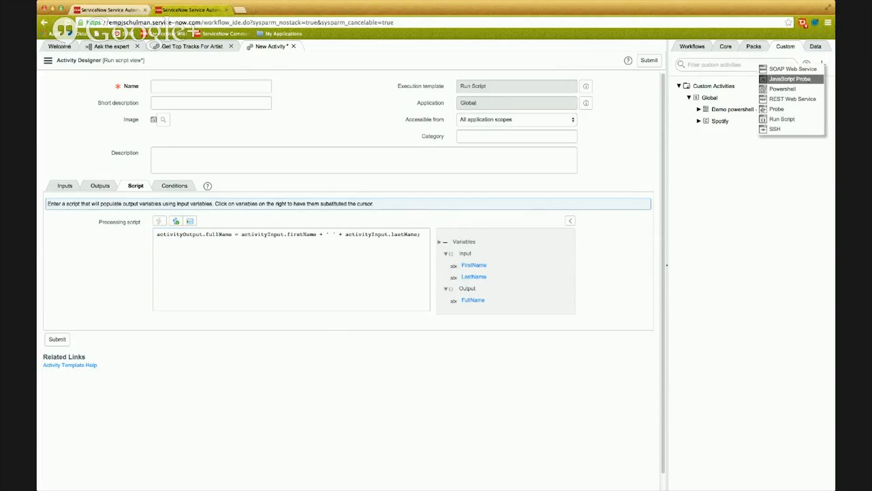
{"action": "left_click", "coordinate": [804, 79]}
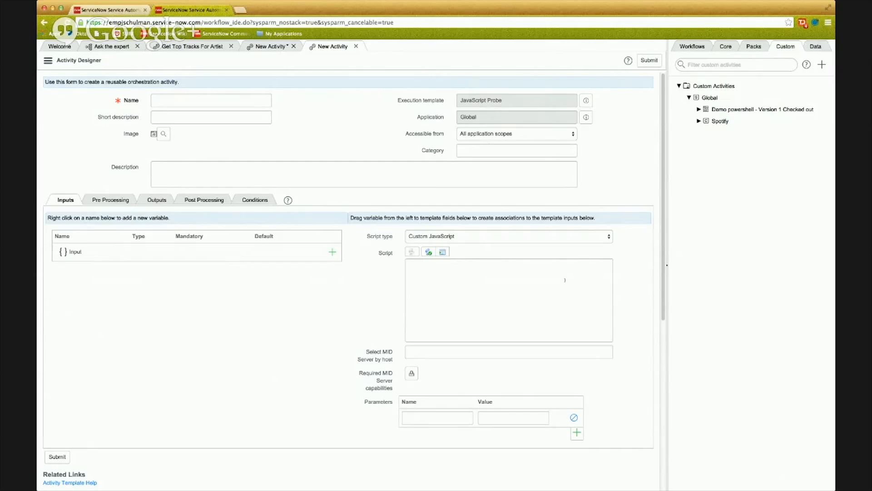
{"action": "left_click", "coordinate": [509, 236]}
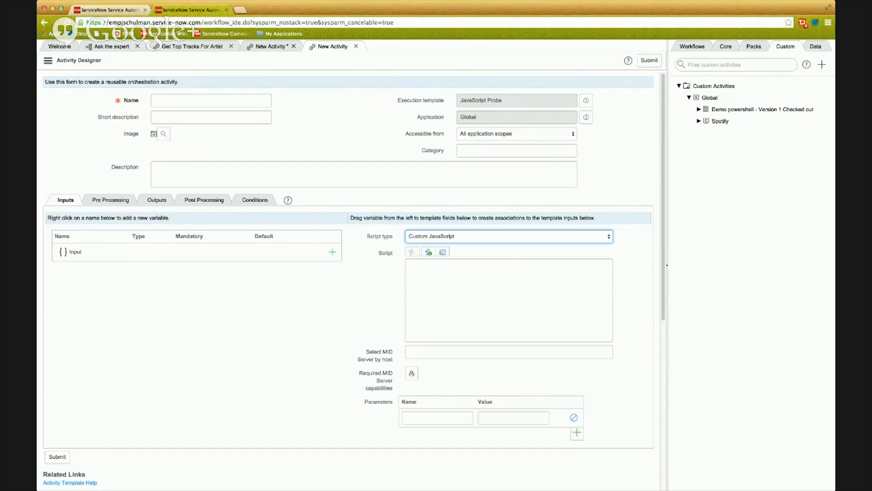
Revisit the Run Script activity draft and the workflow context page, and return to the Ask the expert workflow canvas.
{"action": "left_click", "coordinate": [260, 48]}
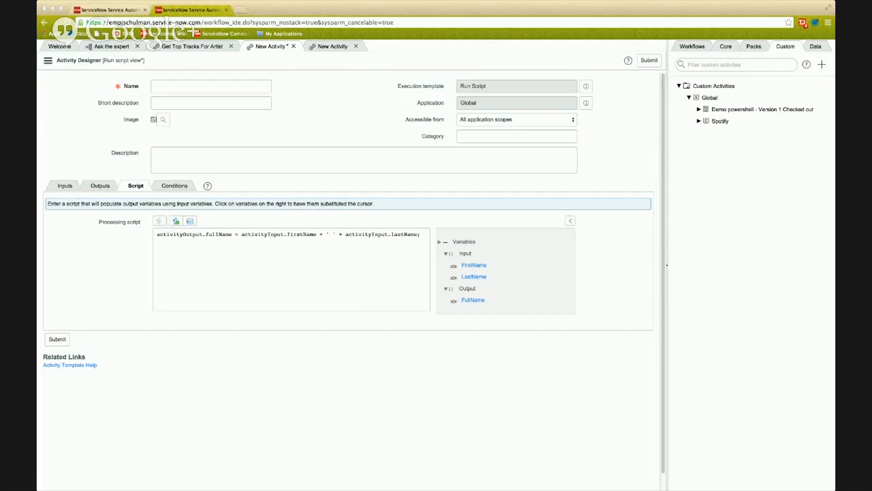
{"action": "left_click", "coordinate": [161, 85]}
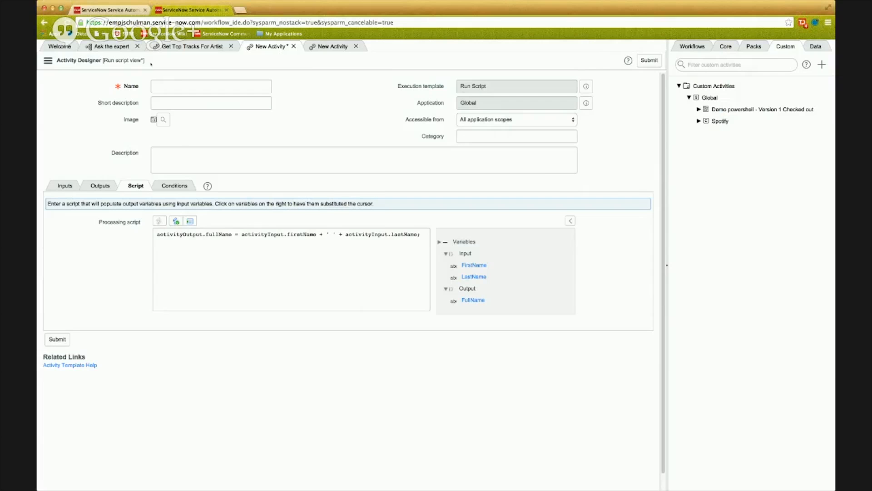
{"action": "left_click", "coordinate": [184, 10]}
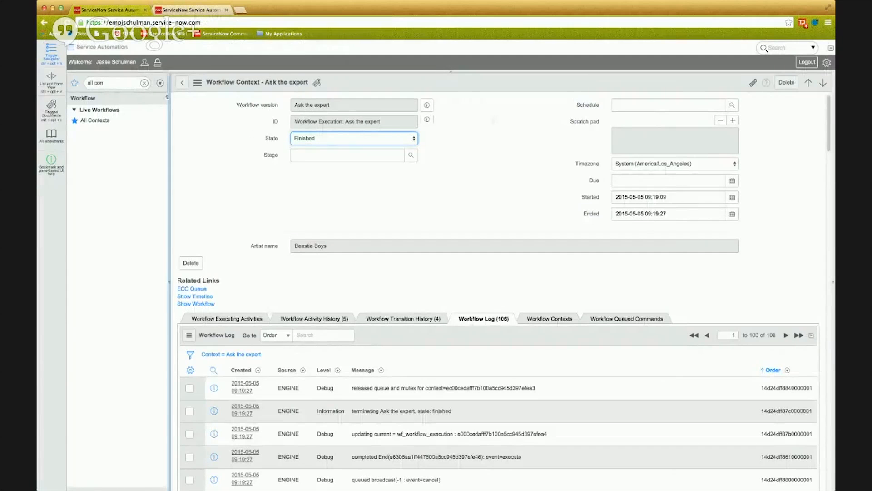
{"action": "left_click", "coordinate": [109, 10]}
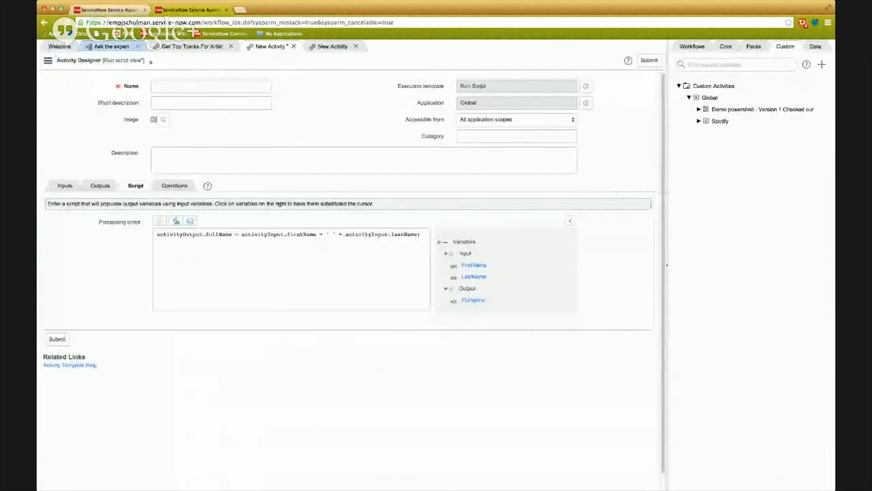
{"action": "left_click", "coordinate": [112, 46]}
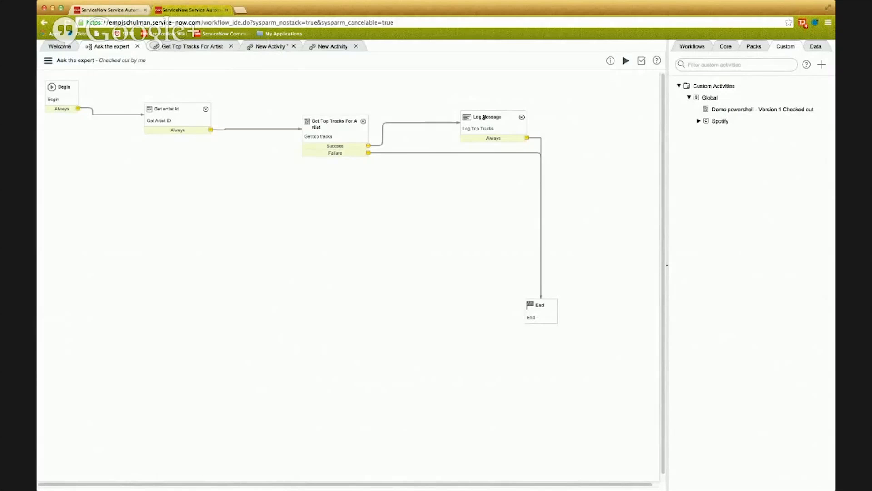
{"action": "double_click", "coordinate": [484, 117]}
Try adding the core Orchestration - Active Directory activity Change AD User Password to the Ask the expert workflow.
{"action": "left_click", "coordinate": [723, 46]}
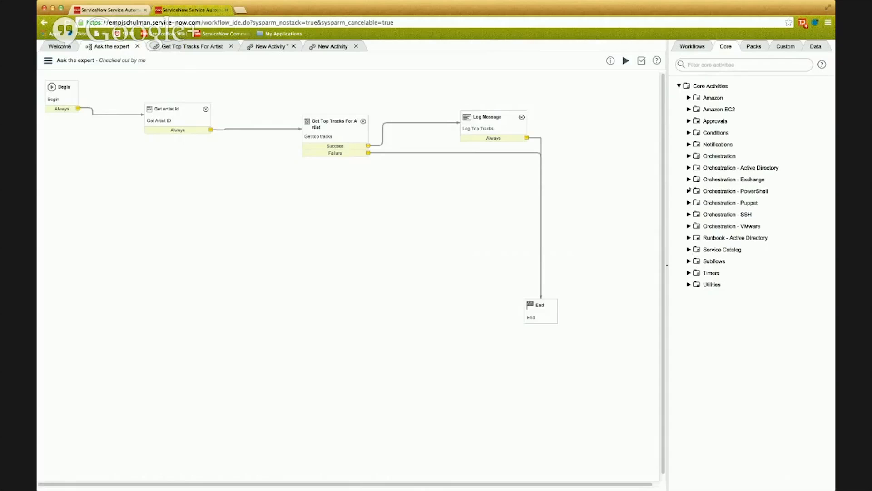
{"action": "left_click", "coordinate": [689, 168]}
{"action": "left_click_drag", "start_coordinate": [745, 180], "coordinate": [548, 208]}
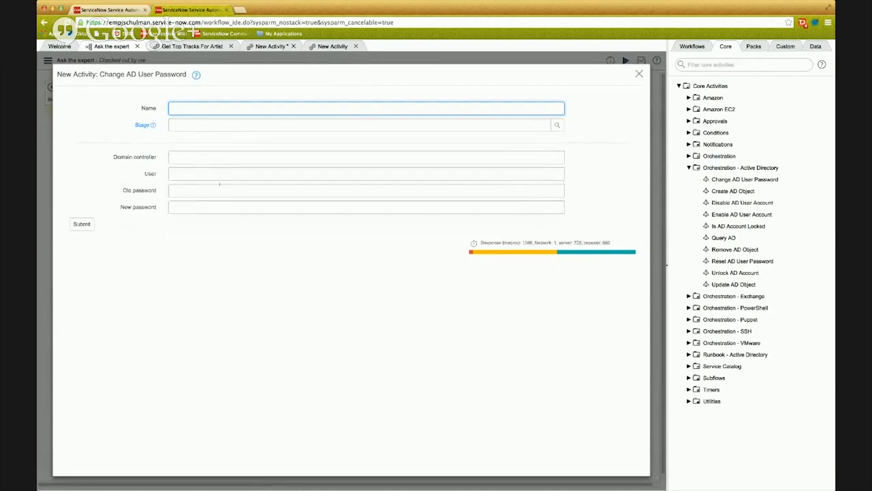
{"action": "left_click", "coordinate": [234, 174]}
Map the topTracksMessage output of Get top tracks to the Old password field of the Change AD User Password activity.
{"action": "left_click", "coordinate": [783, 48]}
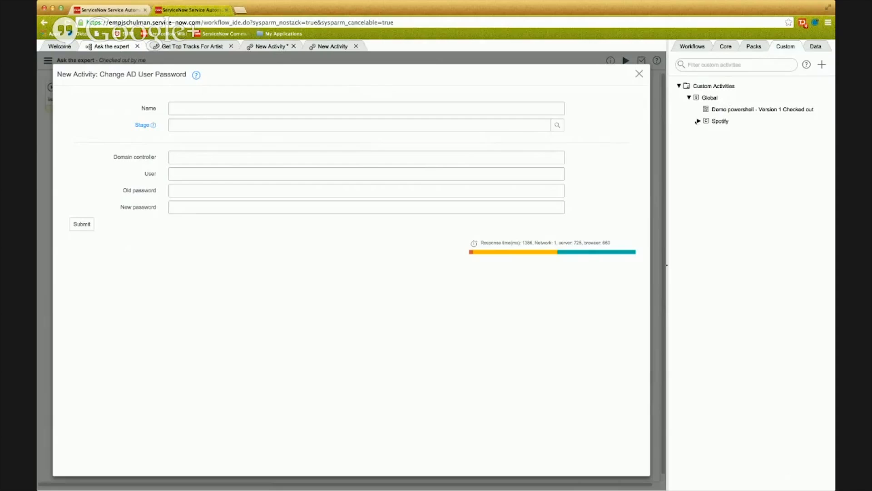
{"action": "left_click", "coordinate": [699, 121]}
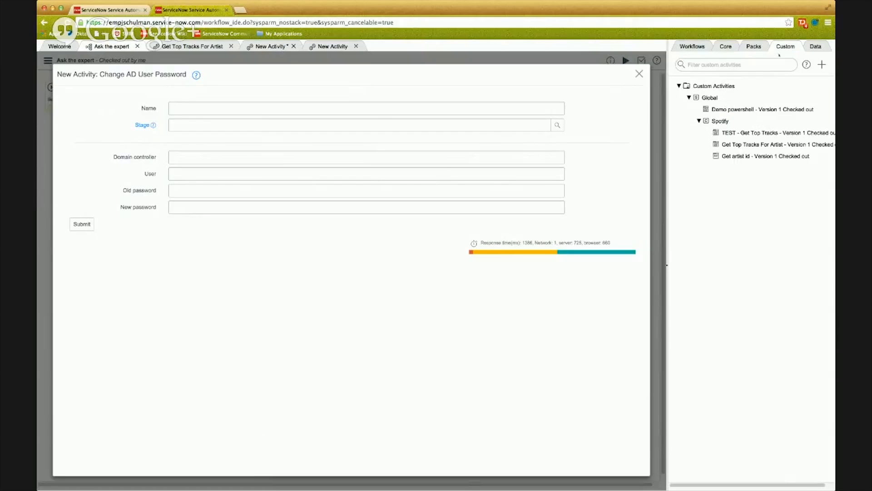
{"action": "left_click", "coordinate": [815, 47]}
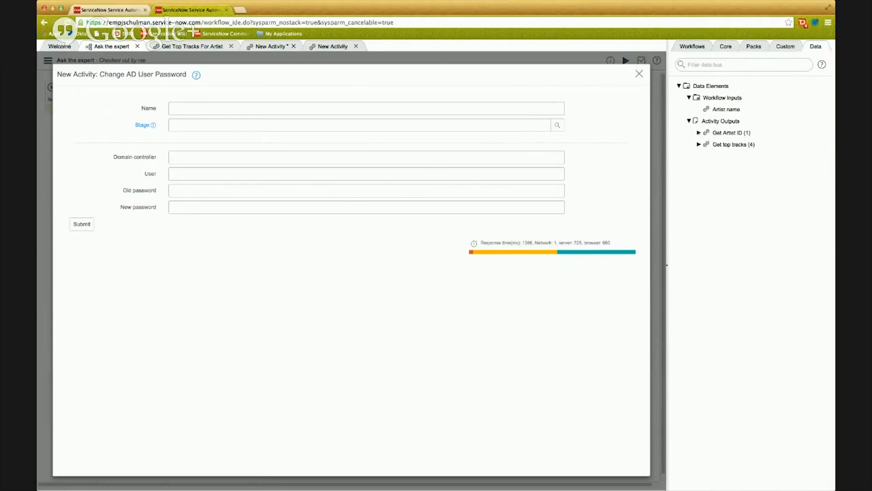
{"action": "left_click", "coordinate": [699, 145]}
{"action": "left_click", "coordinate": [699, 133]}
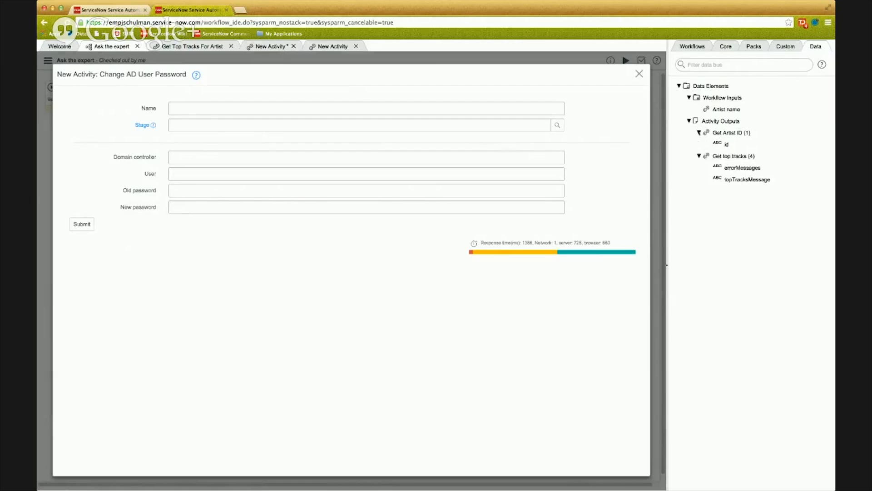
{"action": "left_click_drag", "start_coordinate": [736, 179], "coordinate": [241, 191]}
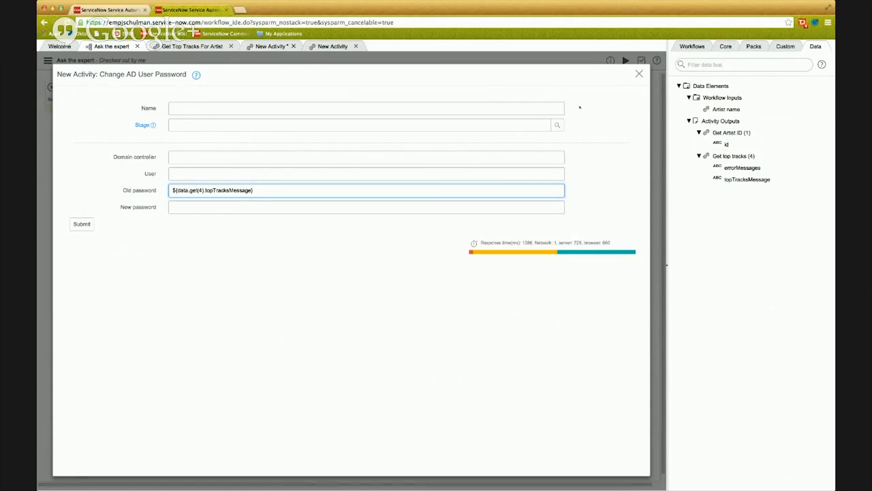
Set the domain controller to ${workflow.scratchpad.adController}, and close the Change AD User Password form without submitting it.
{"action": "left_click", "coordinate": [282, 159]}
{"action": "type", "text": "${}w"}
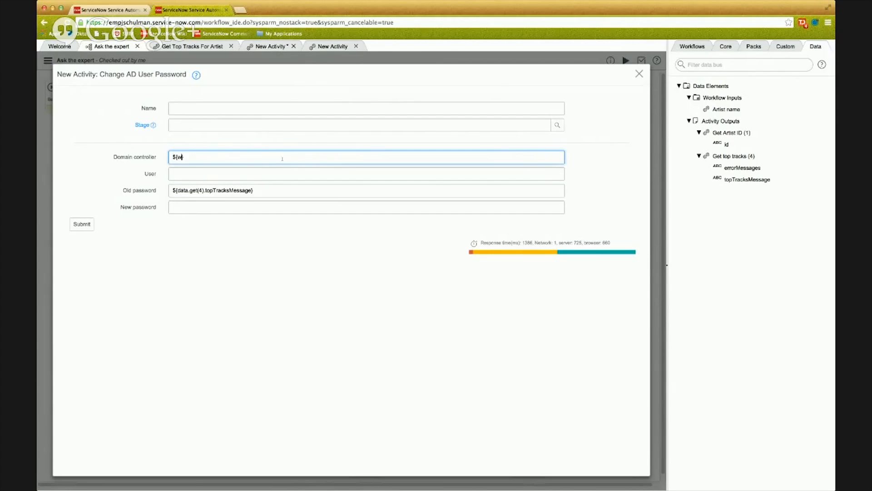
{"action": "type", "text": "orkflow.scratchpad.adController"}
{"action": "triple_click", "coordinate": [284, 157]}
{"action": "key", "text": "super+c"}
{"action": "triple_click", "coordinate": [262, 187]}
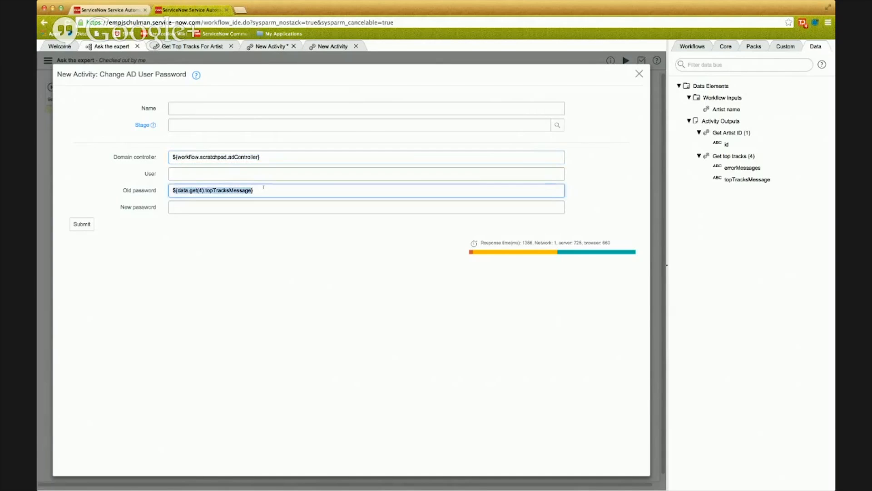
{"action": "left_click", "coordinate": [639, 74]}
Try replacing the Artist id mapping of the Get top tracks activity with the copied scratchpad expression, undo it, and close the properties without updating.
{"action": "left_click", "coordinate": [328, 124]}
{"action": "double_click", "coordinate": [329, 124]}
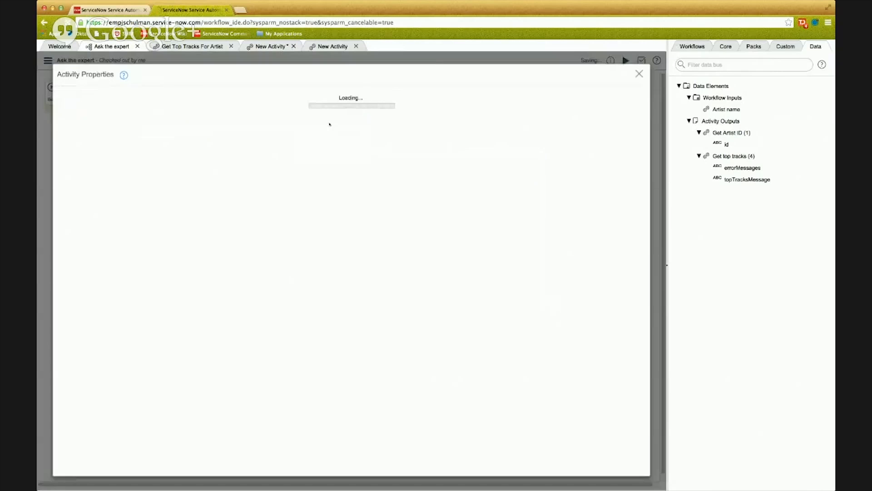
{"action": "triple_click", "coordinate": [222, 156]}
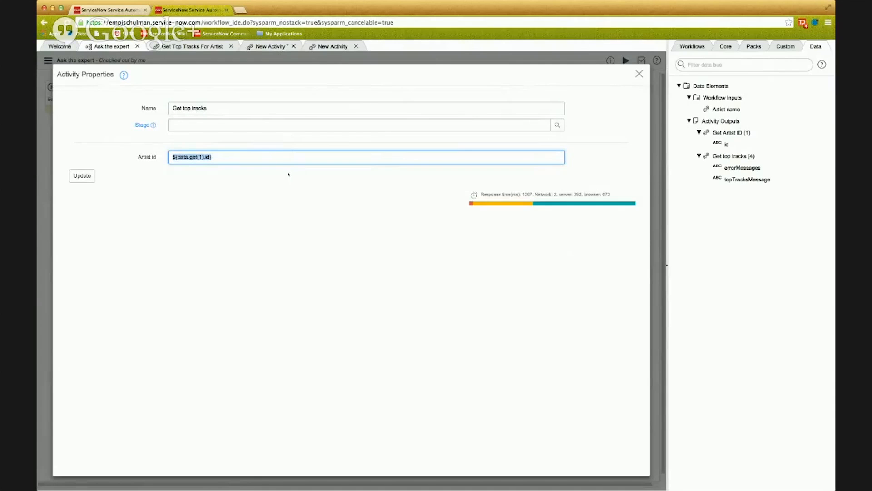
{"action": "key", "text": "super+v"}
{"action": "key", "text": "super+z"}
{"action": "left_click", "coordinate": [639, 74]}
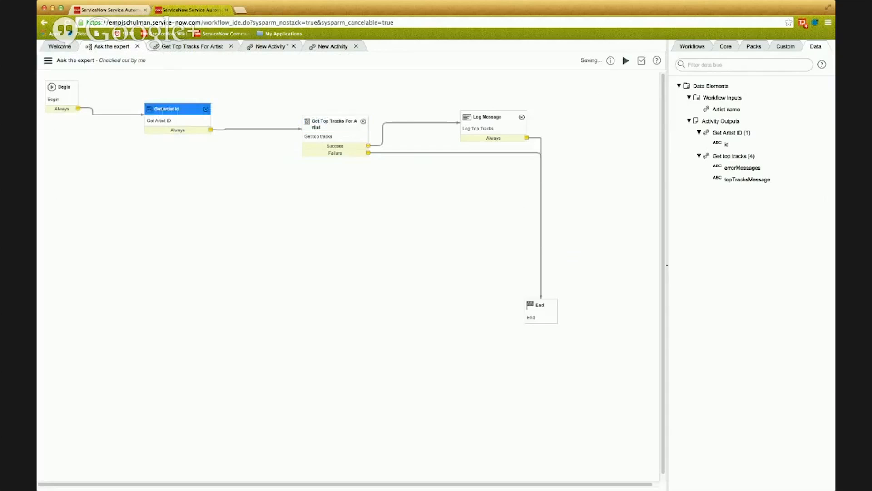
Open the properties of the Get Artist ID activity and examine how its Artist name is mapped to the workflow input.
{"action": "double_click", "coordinate": [159, 117]}
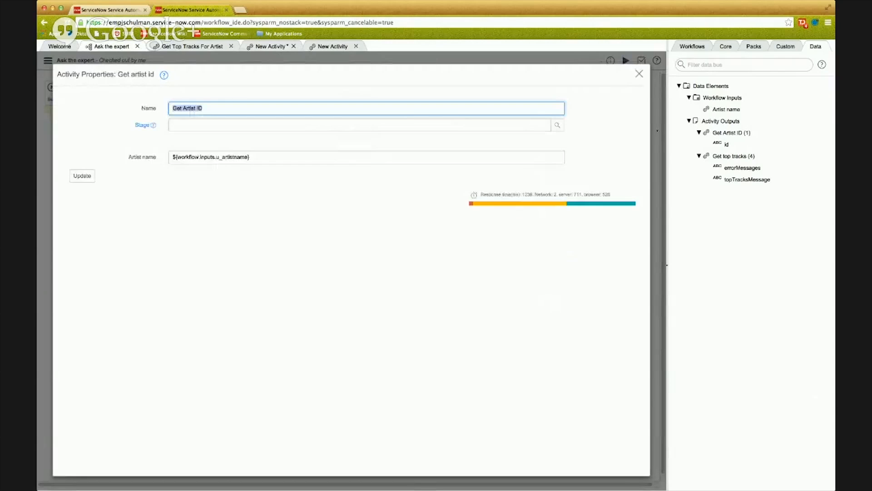
{"action": "left_click", "coordinate": [304, 157]}
{"action": "key", "text": "super+a"}
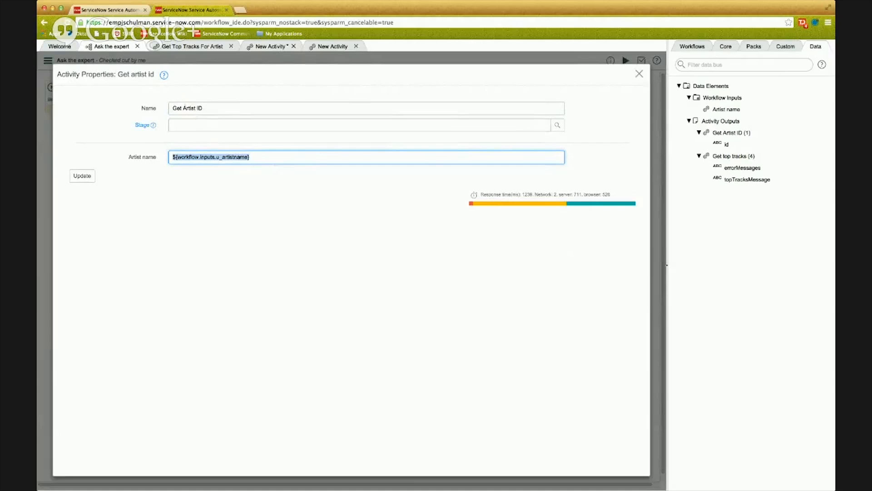
{"action": "left_click", "coordinate": [313, 226]}
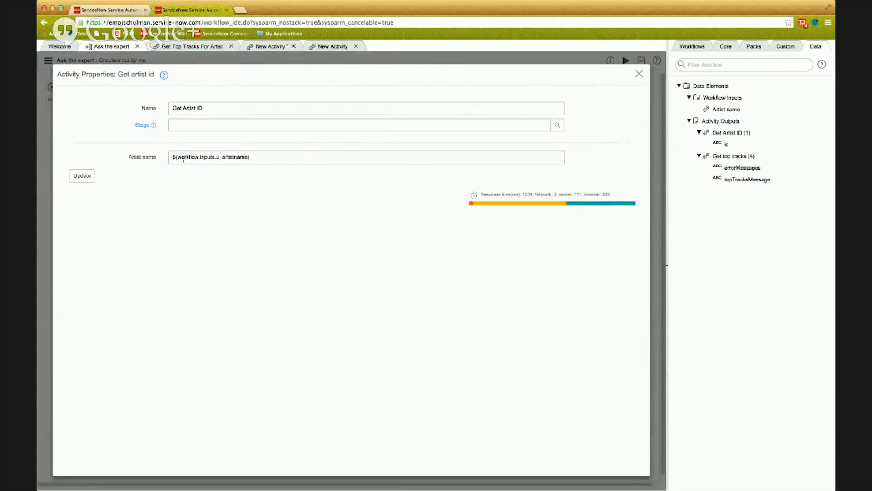
Try mapping the Artist name of Get Artist ID to ${workflow.scratchpad.artistName}, and close the properties without updating.
{"action": "left_click", "coordinate": [396, 160]}
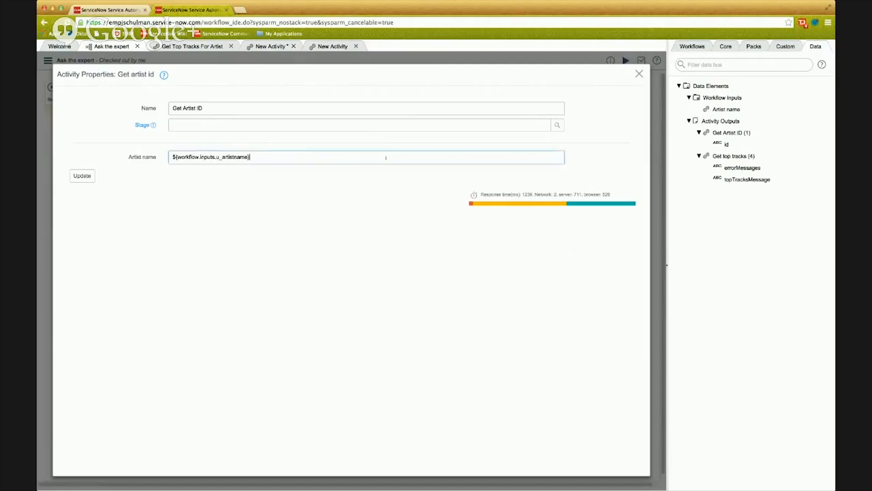
{"action": "key", "text": "super+a"}
{"action": "key", "text": "super+v"}
{"action": "double_click", "coordinate": [245, 157]}
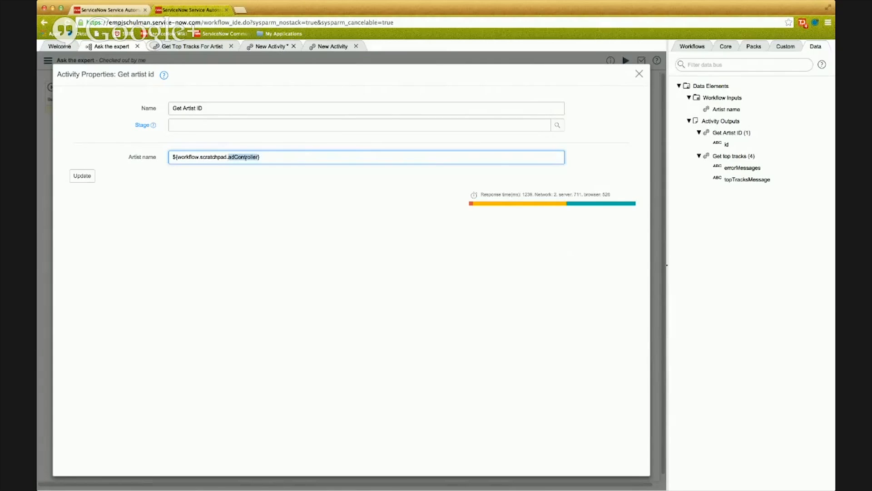
{"action": "type", "text": "artistName"}
{"action": "key", "text": "super+z"}
{"action": "left_click", "coordinate": [638, 75]}
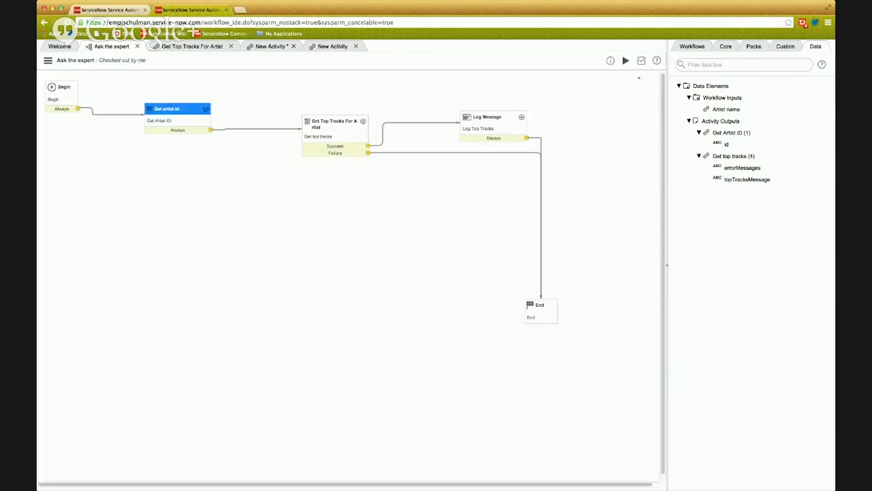
Open the custom Spotify activity Get artist id in the Activity Designer to examine its input and REST parameter mapping.
{"action": "left_click", "coordinate": [778, 47]}
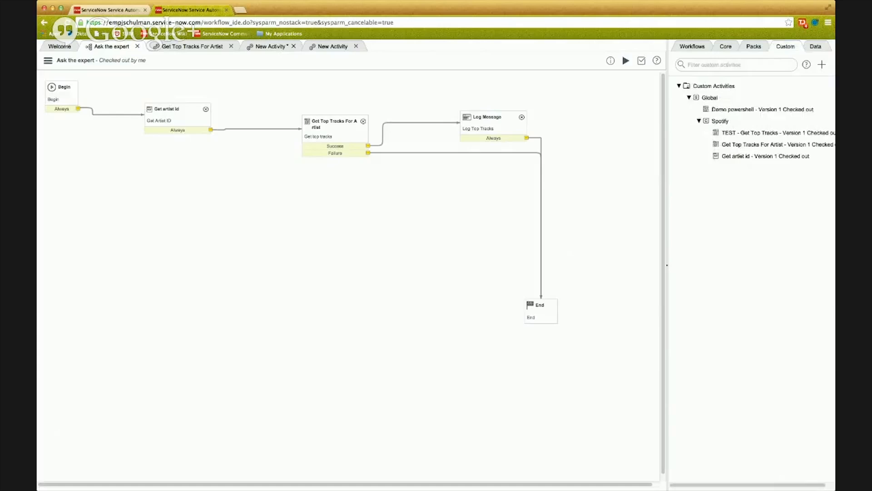
{"action": "left_click", "coordinate": [765, 156]}
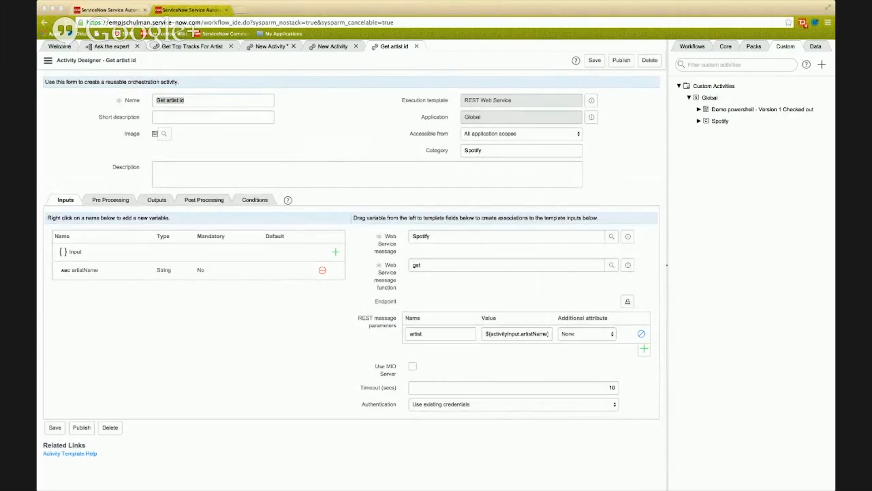
{"action": "left_click", "coordinate": [176, 157]}
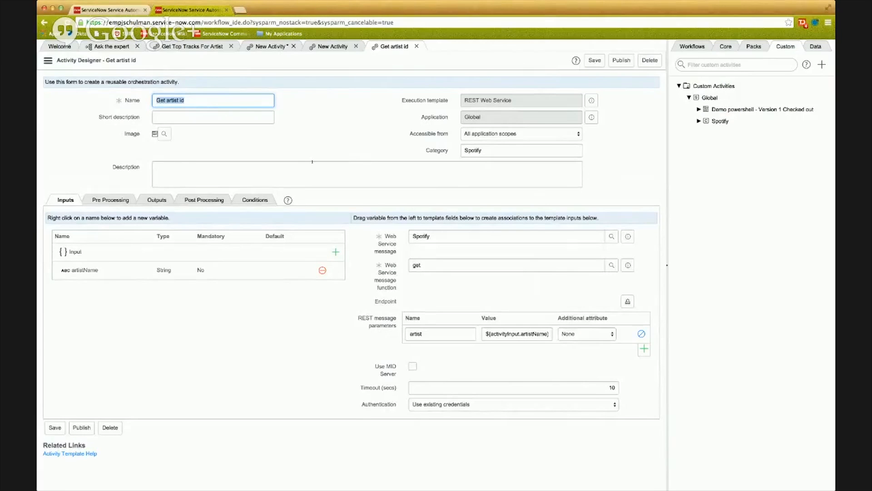